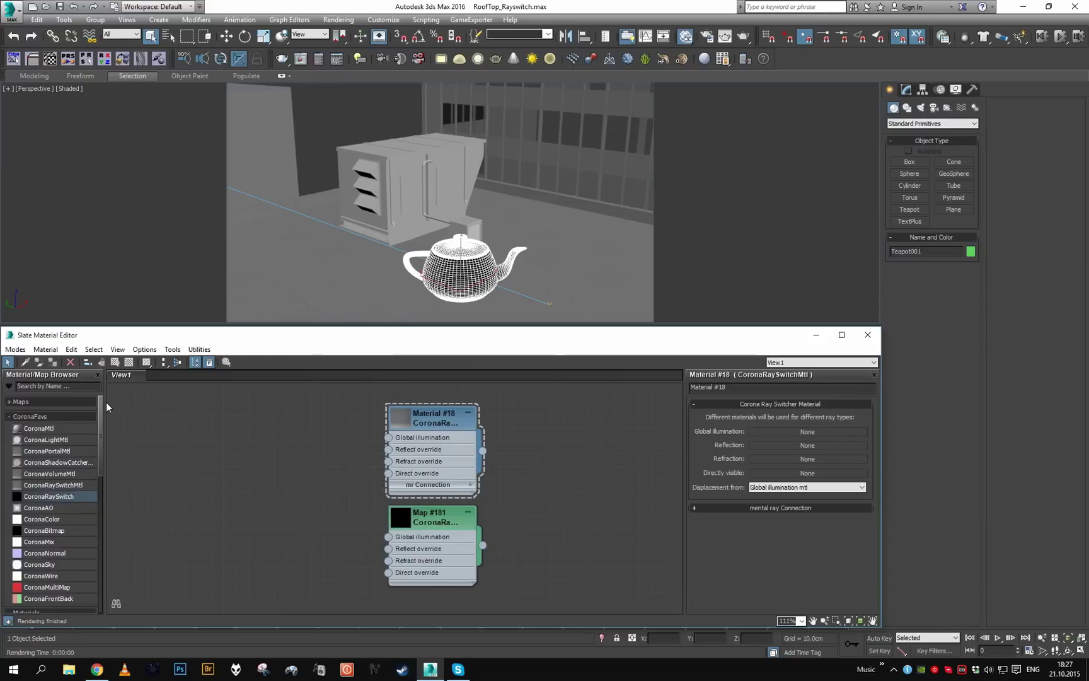
Examine and compare the parameters of the CoronaRaySwitchMtl material and the CoronaRaySwitch map.
{"action": "middle_click_drag", "start_coordinate": [364, 263], "coordinate": [459, 275], "text": "alt"}
{"action": "scroll", "coordinate": [459, 275], "scroll_direction": "up", "scroll_amount": 3}
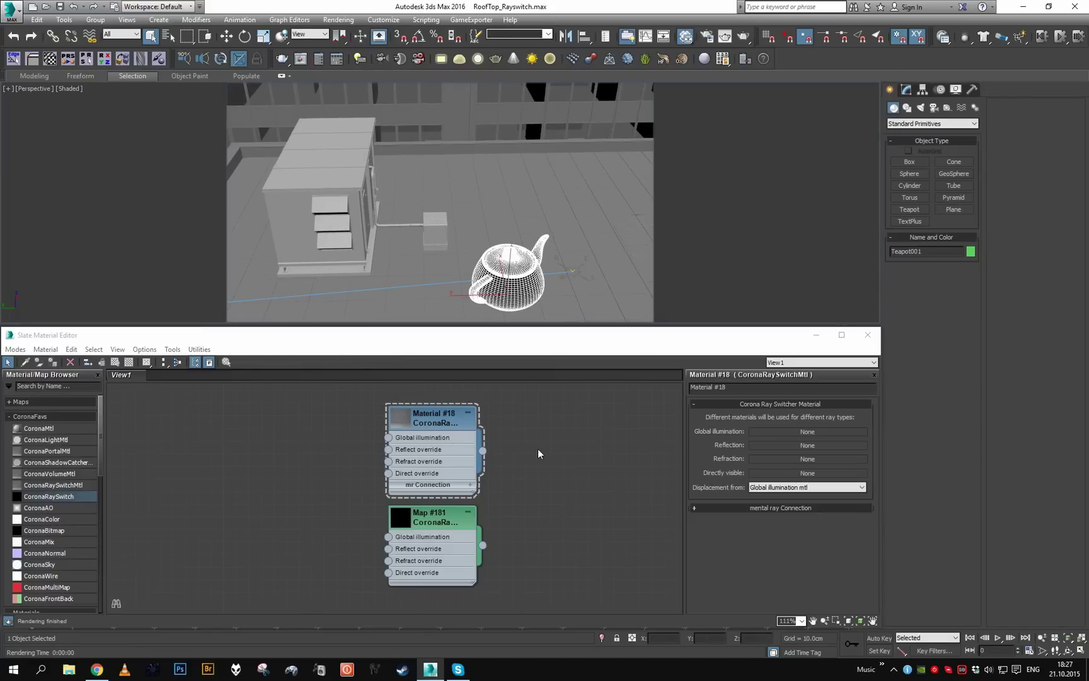
{"action": "left_click", "coordinate": [450, 446]}
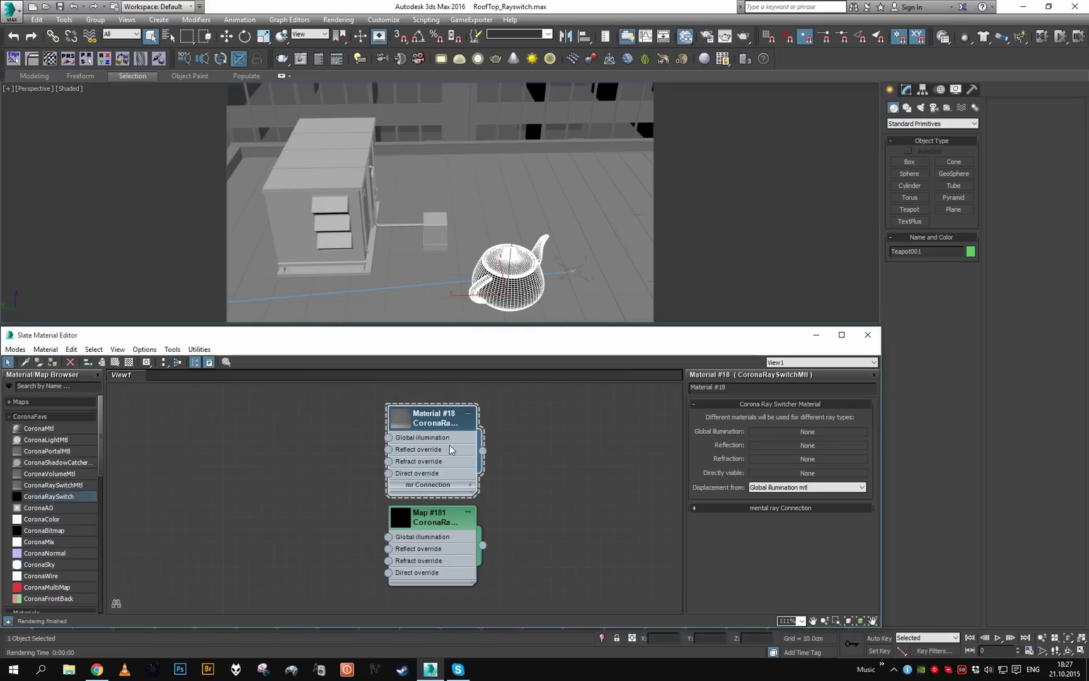
{"action": "double_click", "coordinate": [431, 527]}
{"action": "double_click", "coordinate": [436, 459]}
{"action": "left_click", "coordinate": [435, 554]}
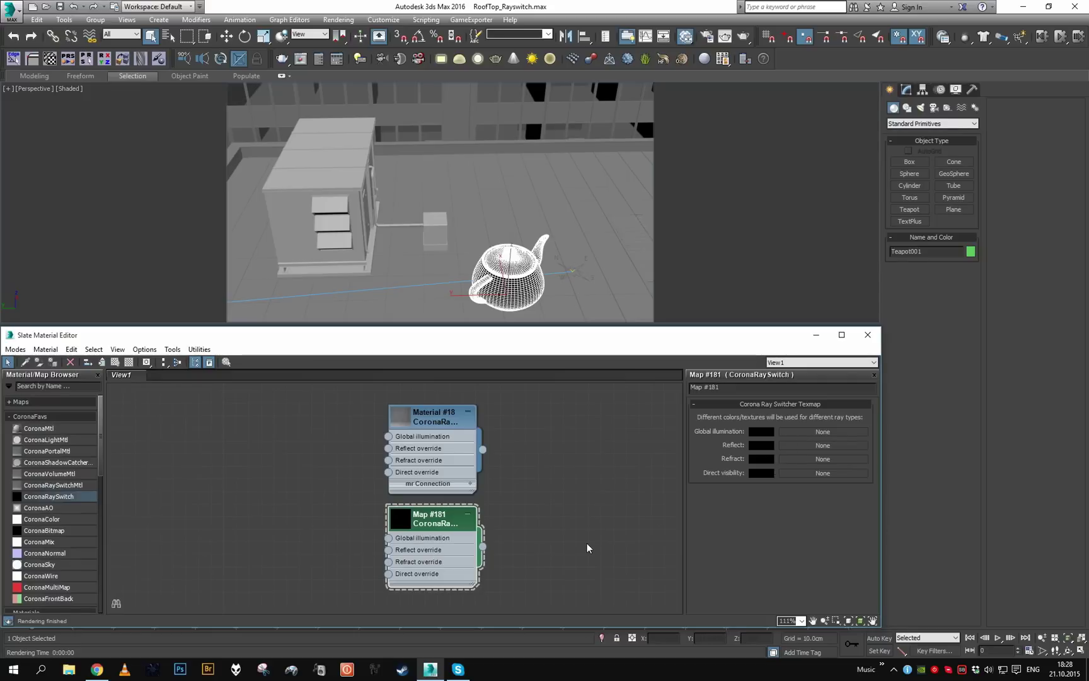
{"action": "left_click", "coordinate": [411, 449]}
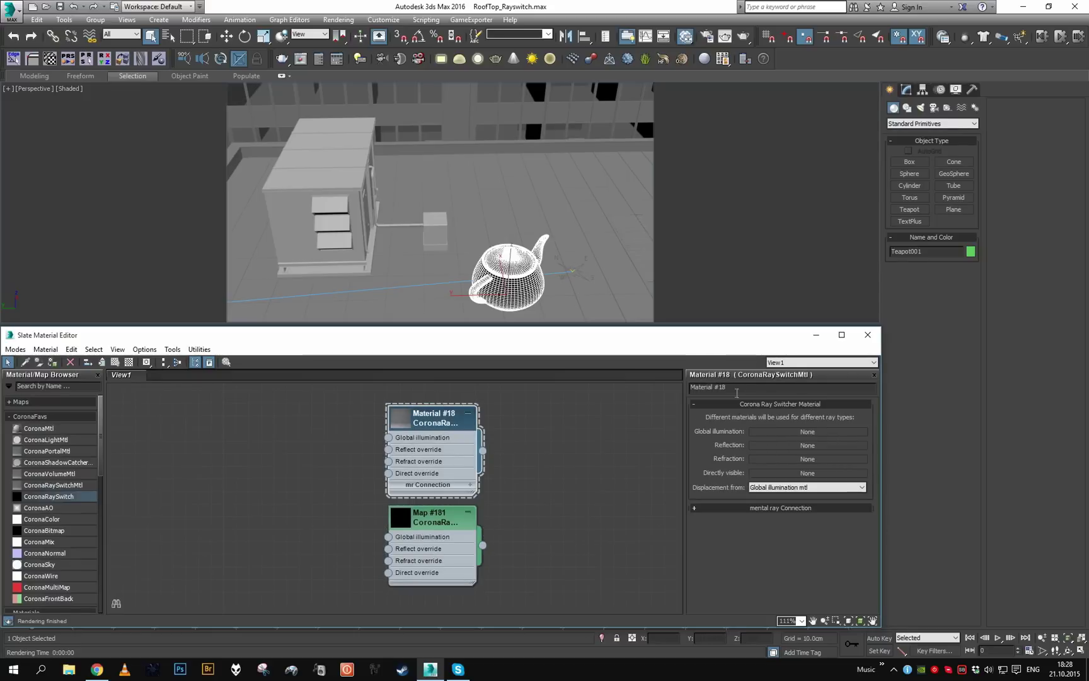
{"action": "left_click", "coordinate": [429, 547]}
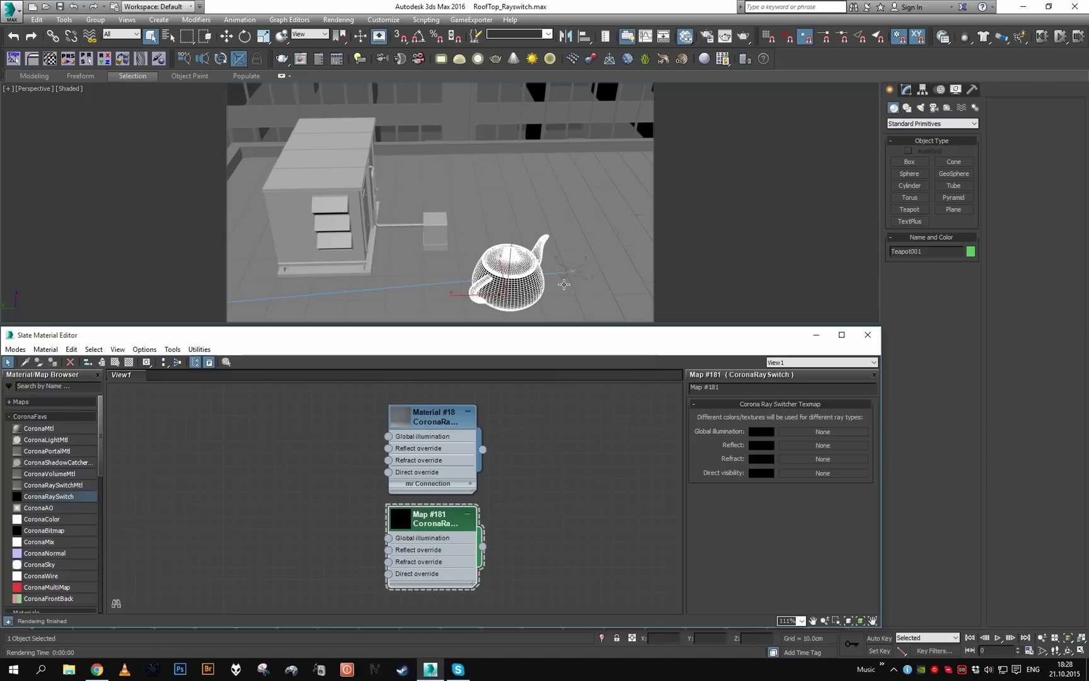
Delete the CoronaRaySwitch map node, keeping only the CoronaRaySwitchMtl material in the node view.
{"action": "middle_click_drag", "start_coordinate": [563, 284], "coordinate": [556, 284], "text": "alt"}
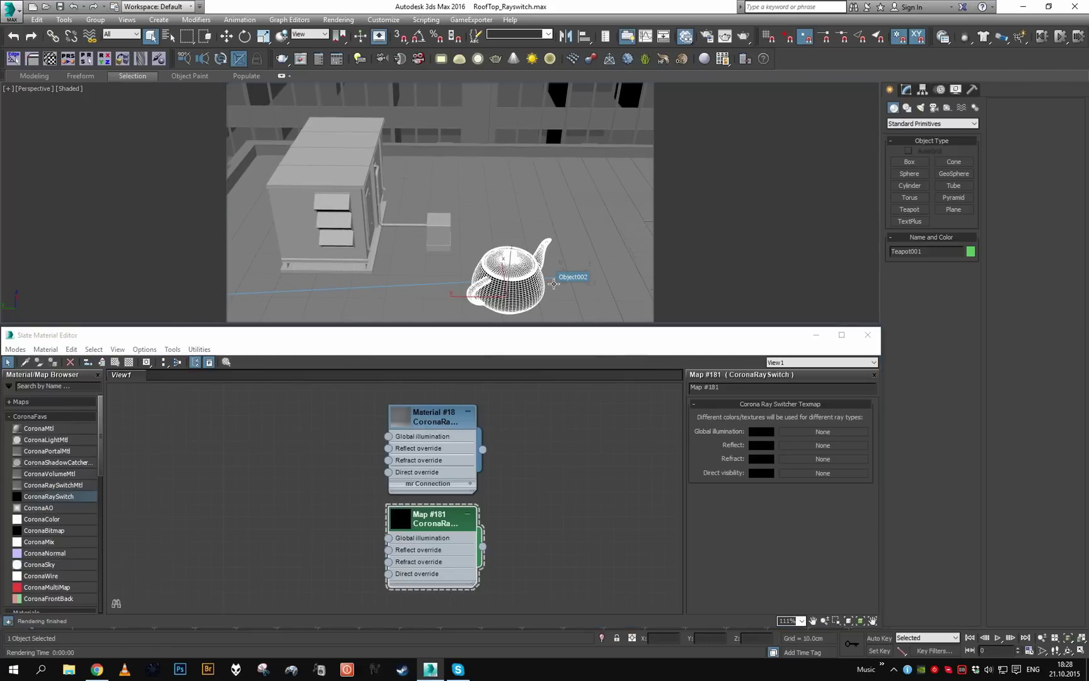
{"action": "scroll", "coordinate": [505, 493], "scroll_direction": "down", "scroll_amount": 4}
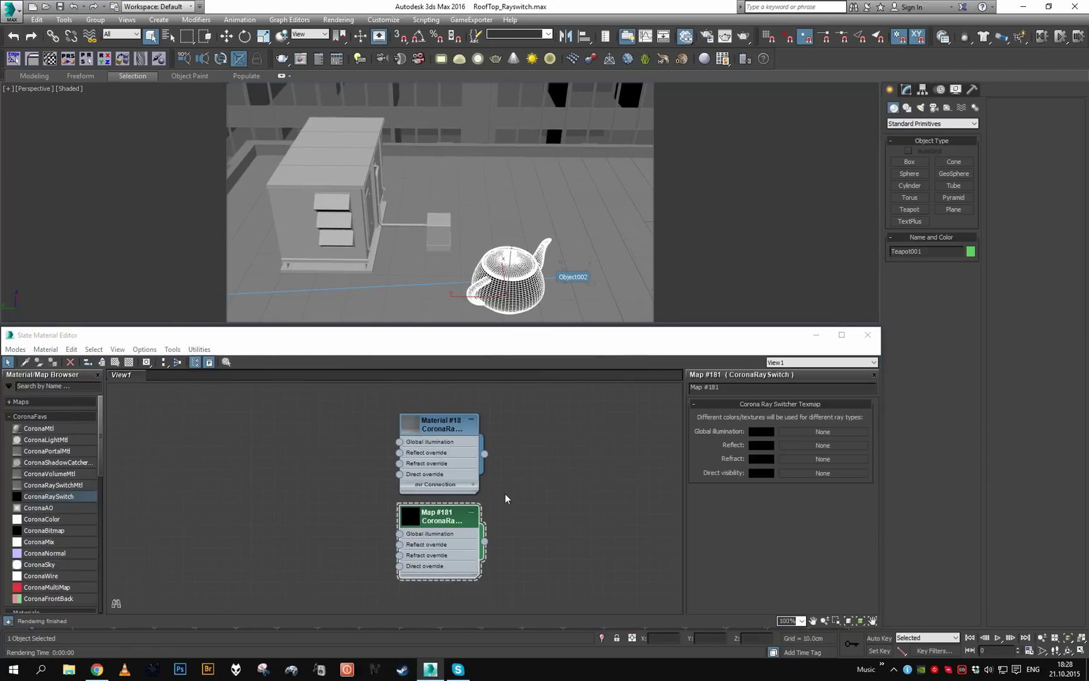
{"action": "left_click", "coordinate": [475, 517]}
{"action": "key", "text": "Delete"}
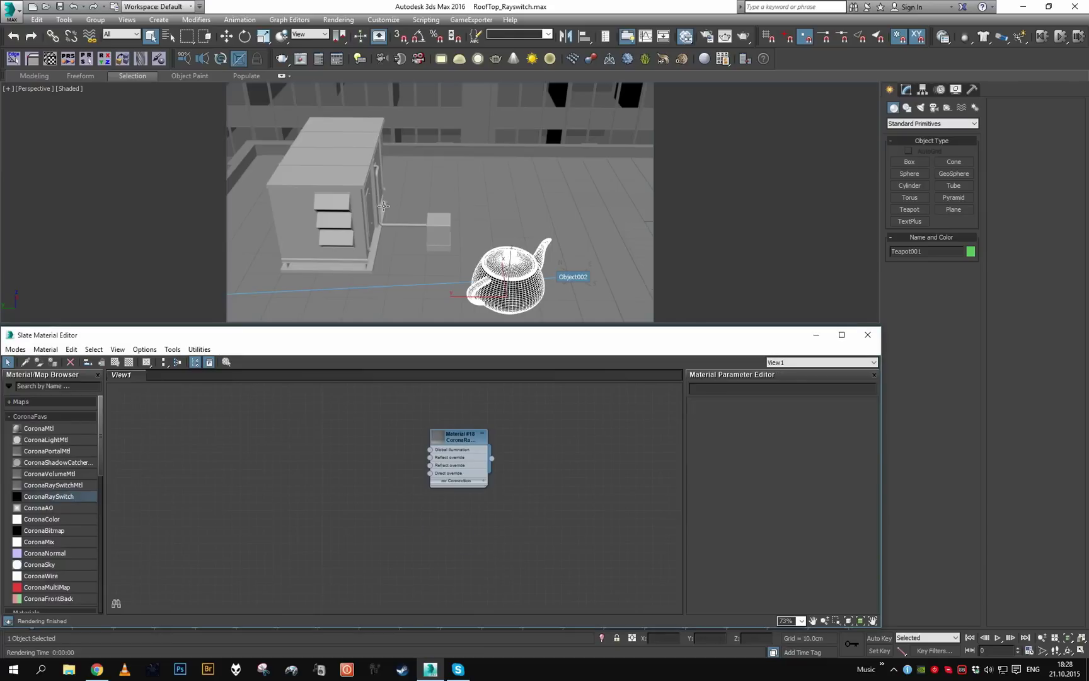
Render the rooftop unit and teapot from a higher angle, then stop the render and close the frame buffer.
{"action": "middle_click_drag", "start_coordinate": [384, 206], "coordinate": [468, 245], "text": "alt"}
{"action": "key", "text": "shift+q"}
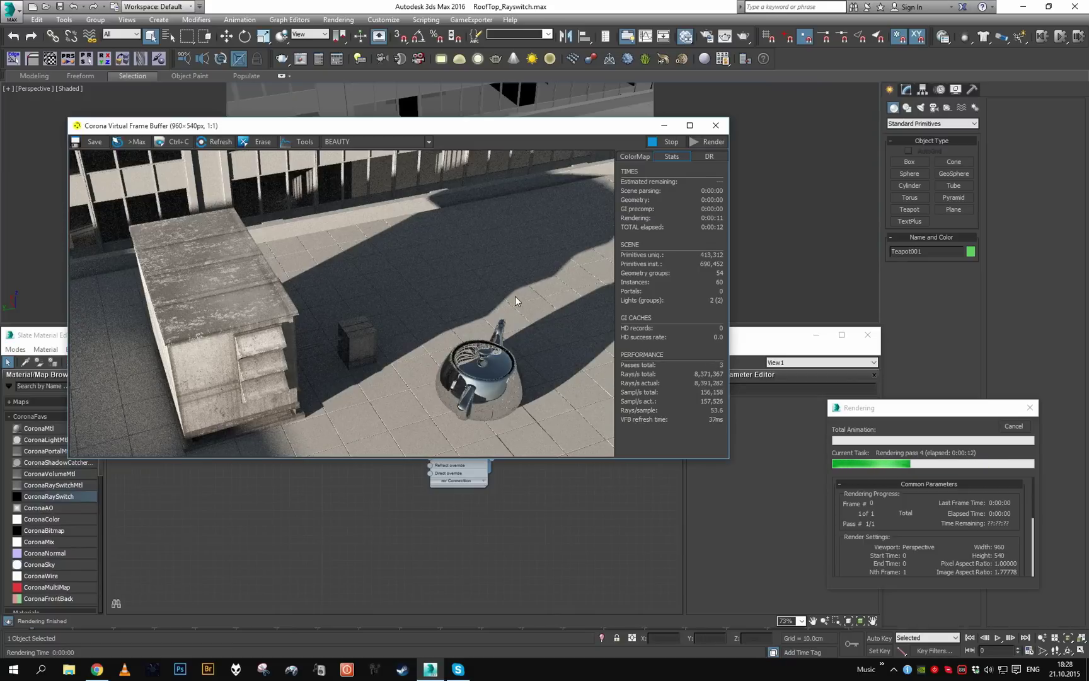
{"action": "left_click", "coordinate": [1017, 430]}
{"action": "left_click", "coordinate": [716, 125]}
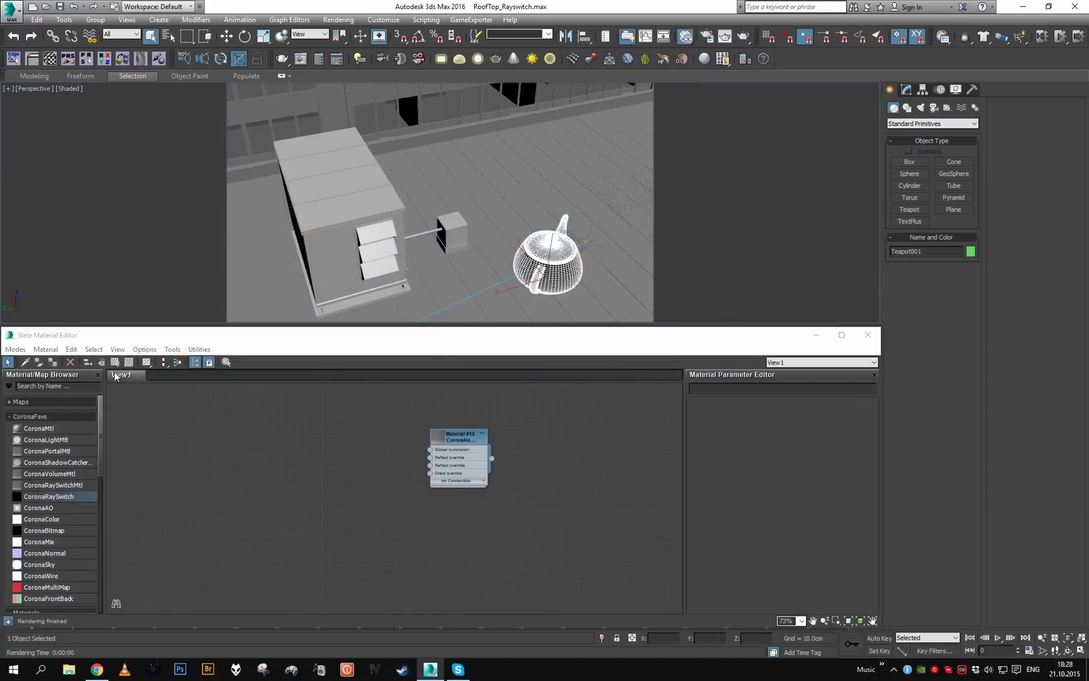
Pick the rooftop unit's material into the node view and separate its node tree from the ray switch material.
{"action": "left_click", "coordinate": [29, 363]}
{"action": "left_click", "coordinate": [356, 263]}
{"action": "middle_click_drag", "start_coordinate": [334, 450], "coordinate": [348, 452]}
{"action": "scroll", "coordinate": [362, 459], "scroll_direction": "down", "scroll_amount": 3}
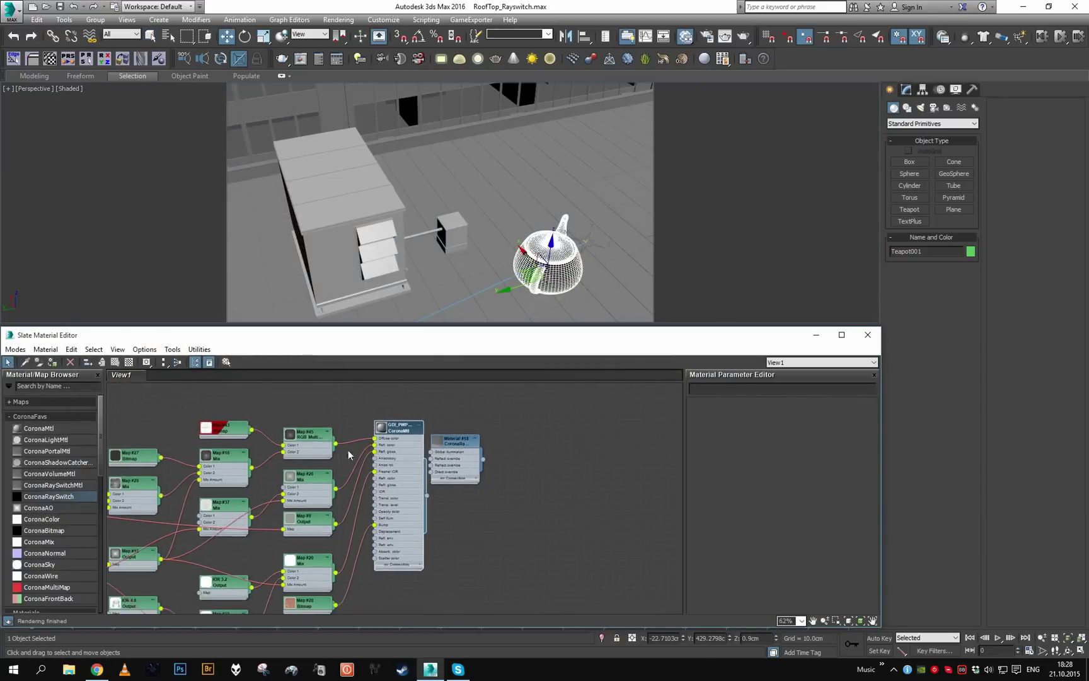
{"action": "left_click_drag", "start_coordinate": [383, 468], "coordinate": [302, 476], "text": "ctrl+alt"}
{"action": "middle_click_drag", "start_coordinate": [278, 482], "coordinate": [536, 471]}
{"action": "scroll", "coordinate": [423, 493], "scroll_direction": "up", "scroll_amount": 2}
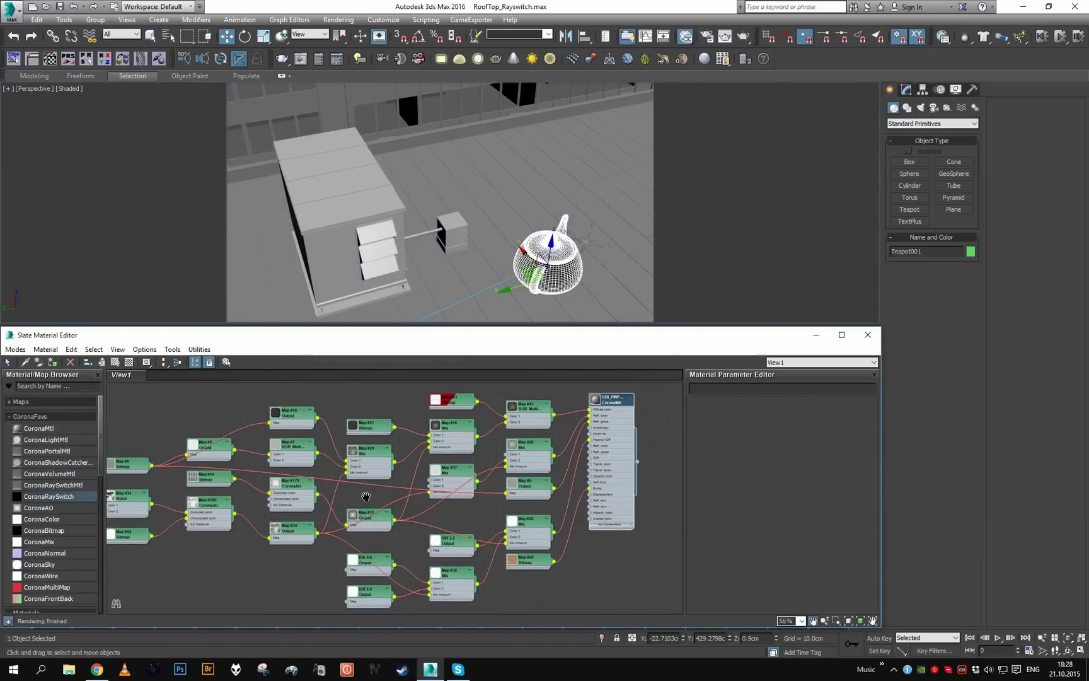
{"action": "middle_click_drag", "start_coordinate": [381, 492], "coordinate": [365, 499]}
Set the second color of the Map #7 RGB Multiply node to a red with saturation 249.
{"action": "double_click", "coordinate": [277, 456]}
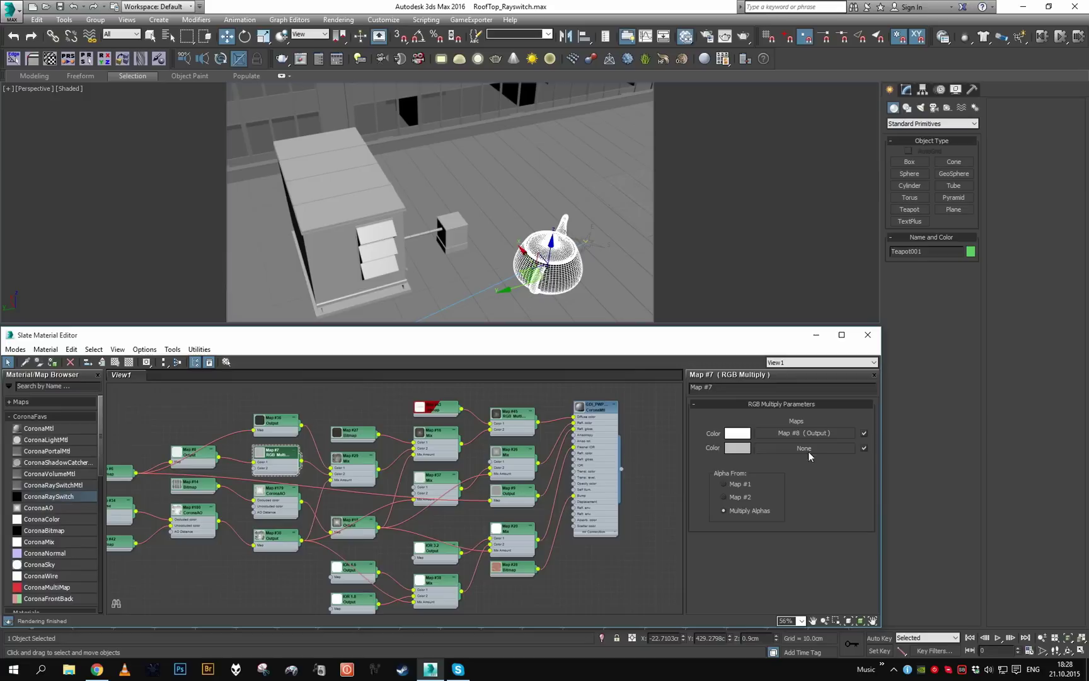
{"action": "left_click", "coordinate": [739, 447]}
{"action": "left_click_drag", "start_coordinate": [426, 121], "coordinate": [438, 120]}
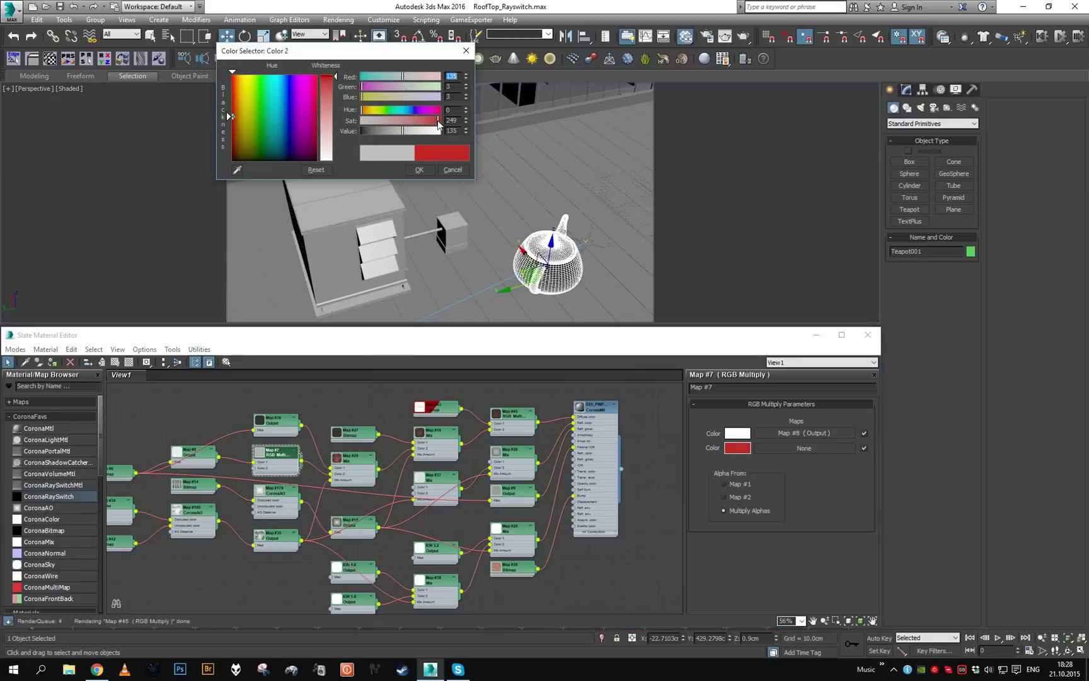
{"action": "left_click", "coordinate": [417, 169]}
{"action": "left_click", "coordinate": [418, 169]}
Render the rooftop unit centered in the view to check the red material, then stop the render.
{"action": "middle_click_drag", "start_coordinate": [384, 264], "coordinate": [558, 235]}
{"action": "key", "text": "shift+q"}
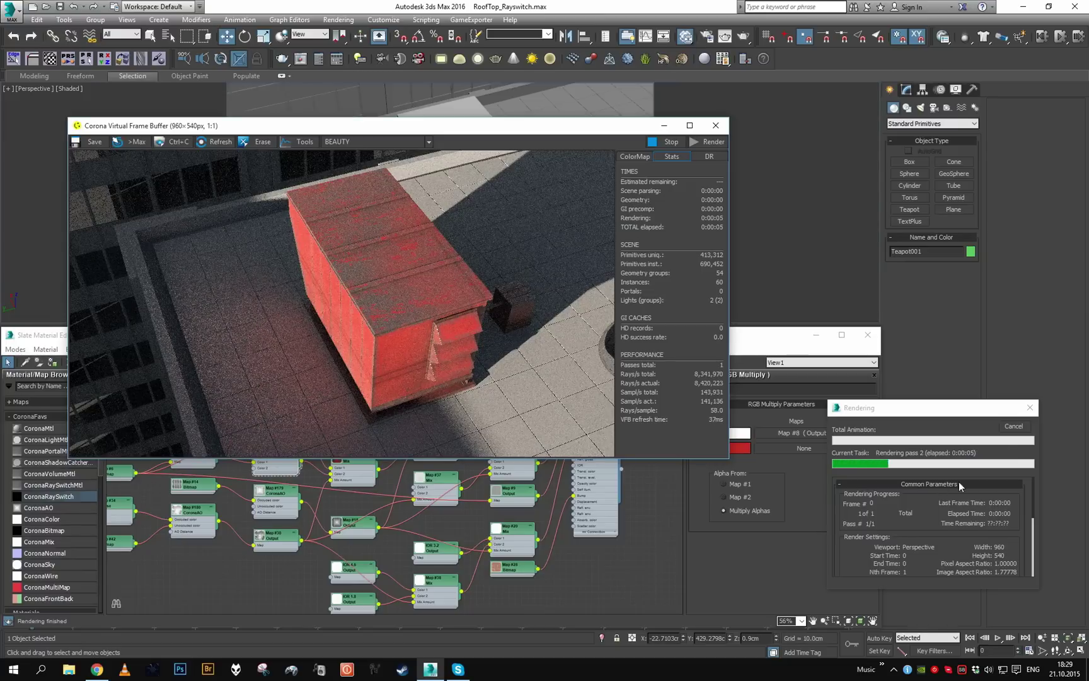
{"action": "left_click", "coordinate": [1012, 427]}
Brighten the red second color of Map #7 and re-render the rooftop unit, then close the frame buffer.
{"action": "left_click", "coordinate": [738, 448]}
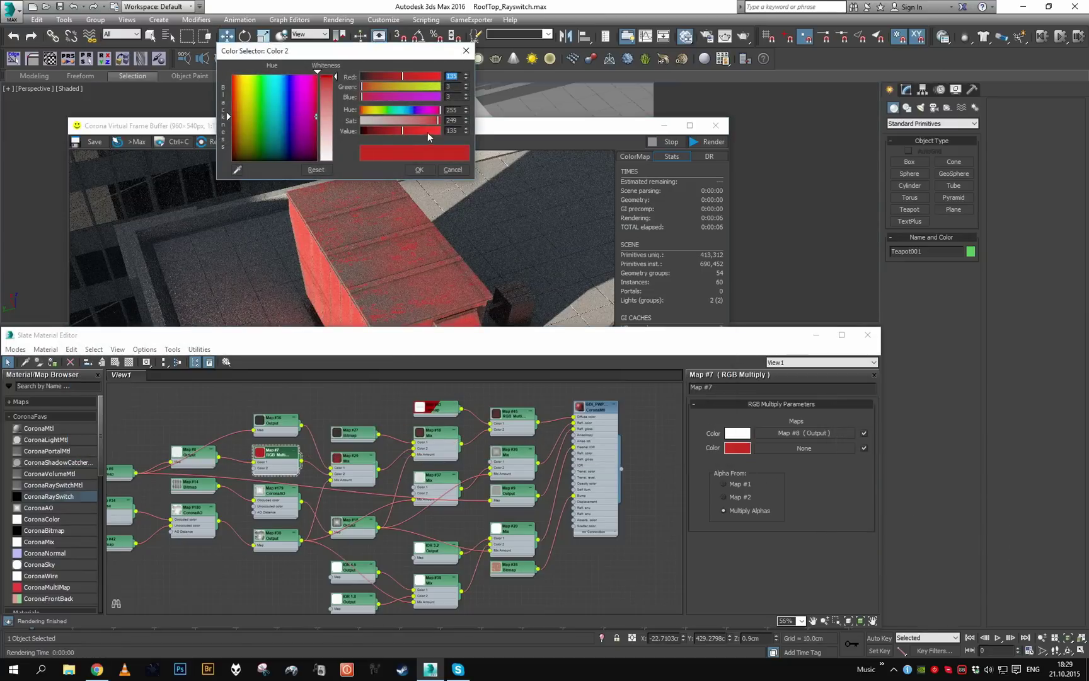
{"action": "left_click", "coordinate": [420, 169]}
{"action": "left_click", "coordinate": [709, 142]}
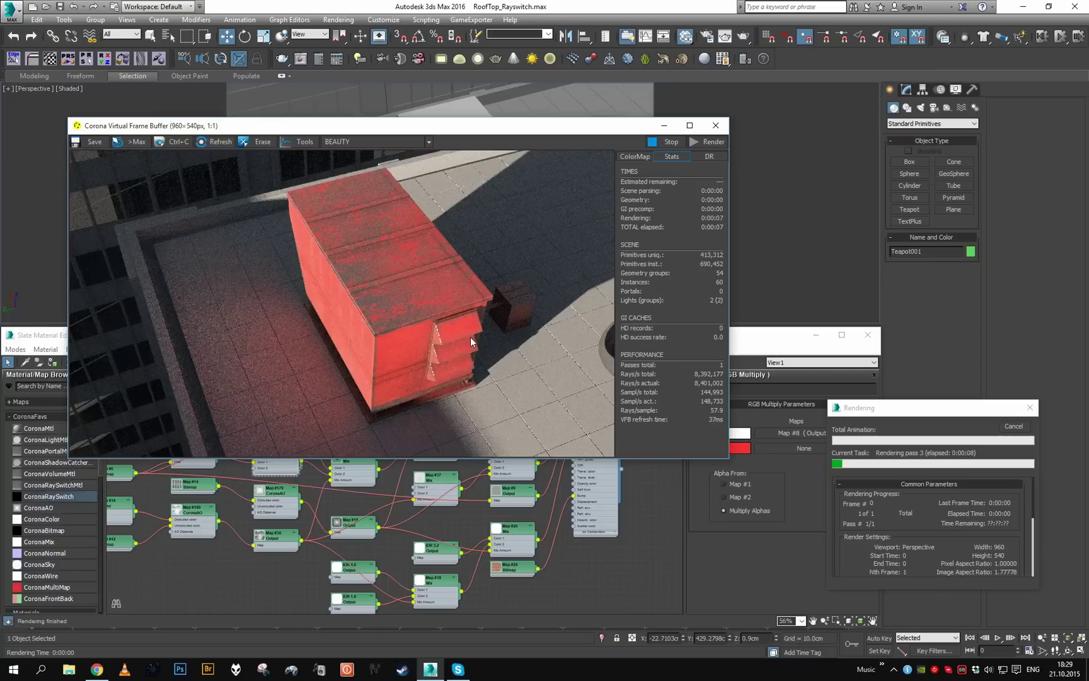
{"action": "left_click", "coordinate": [1014, 427]}
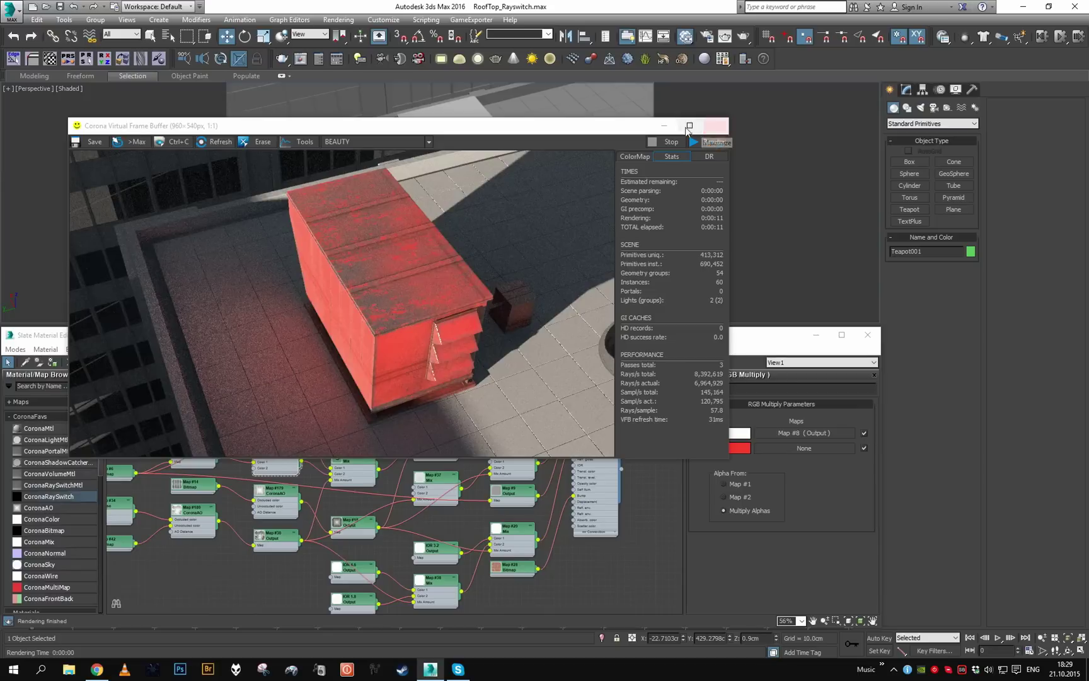
{"action": "left_click", "coordinate": [714, 127]}
Place the ray switch material node beside the GDI_PWP_YellowMetal material node.
{"action": "scroll", "coordinate": [536, 461], "scroll_direction": "down", "scroll_amount": 4}
{"action": "scroll", "coordinate": [536, 462], "scroll_direction": "up", "scroll_amount": 6}
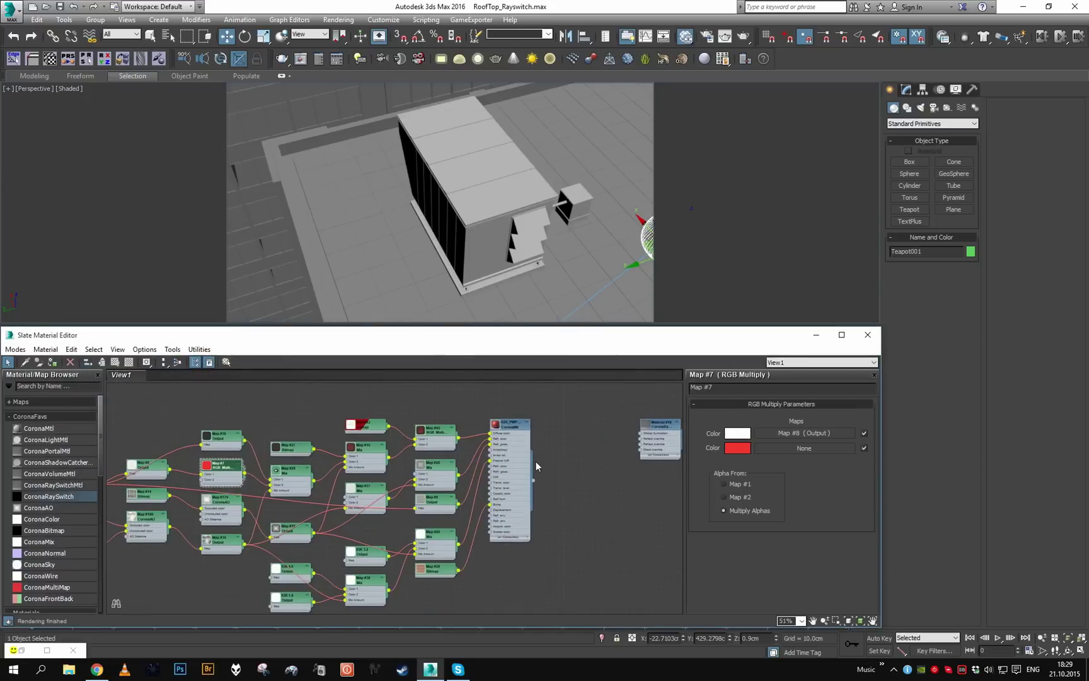
{"action": "middle_click_drag", "start_coordinate": [674, 449], "coordinate": [529, 467]}
{"action": "left_click_drag", "start_coordinate": [581, 460], "coordinate": [519, 493]}
{"action": "scroll", "coordinate": [488, 491], "scroll_direction": "down", "scroll_amount": 3}
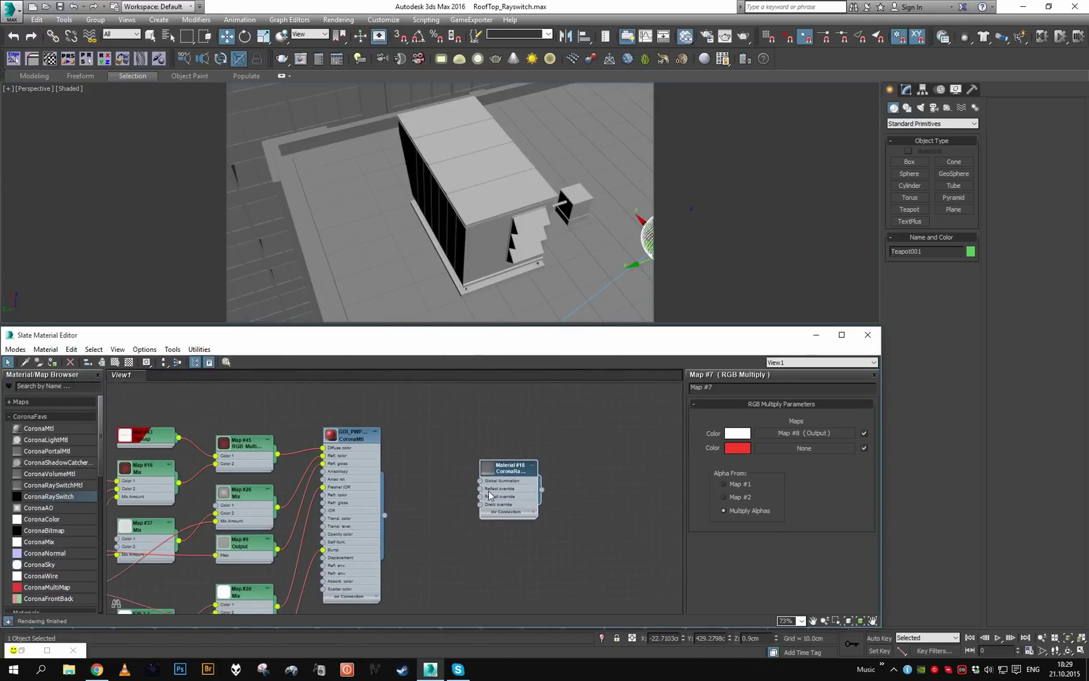
{"action": "middle_click_drag", "start_coordinate": [491, 490], "coordinate": [518, 491]}
{"action": "scroll", "coordinate": [517, 490], "scroll_direction": "up", "scroll_amount": 3}
{"action": "left_click_drag", "start_coordinate": [516, 490], "coordinate": [506, 491]}
{"action": "scroll", "coordinate": [498, 495], "scroll_direction": "up", "scroll_amount": 2}
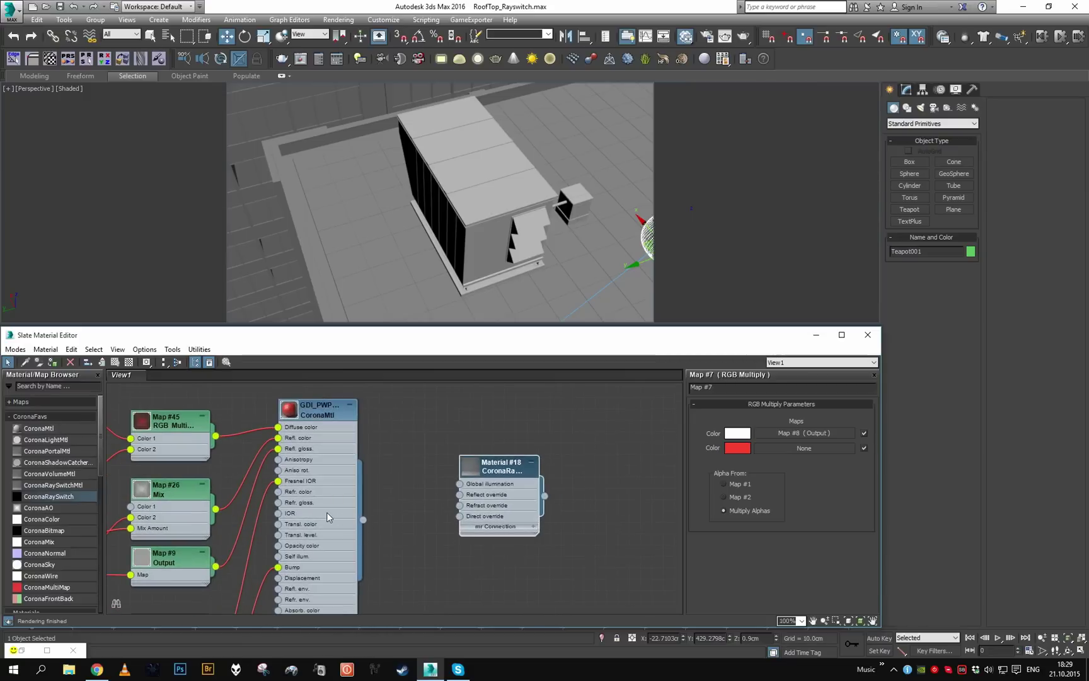
Wire GDI_PWP_YellowMetal into the ray switch material's Reflect, Refract and Direct override inputs, leaving Global illumination empty.
{"action": "left_click", "coordinate": [467, 497]}
{"action": "left_click_drag", "start_coordinate": [363, 520], "coordinate": [459, 491]}
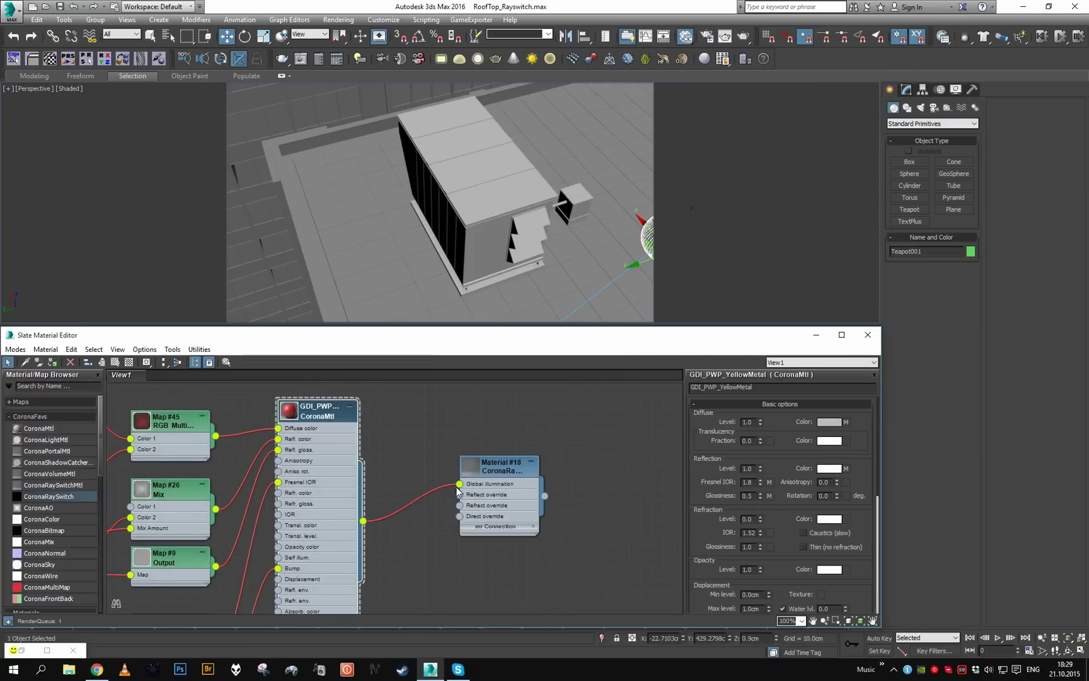
{"action": "left_click_drag", "start_coordinate": [363, 521], "coordinate": [460, 495]}
{"action": "left_click_drag", "start_coordinate": [363, 520], "coordinate": [460, 516]}
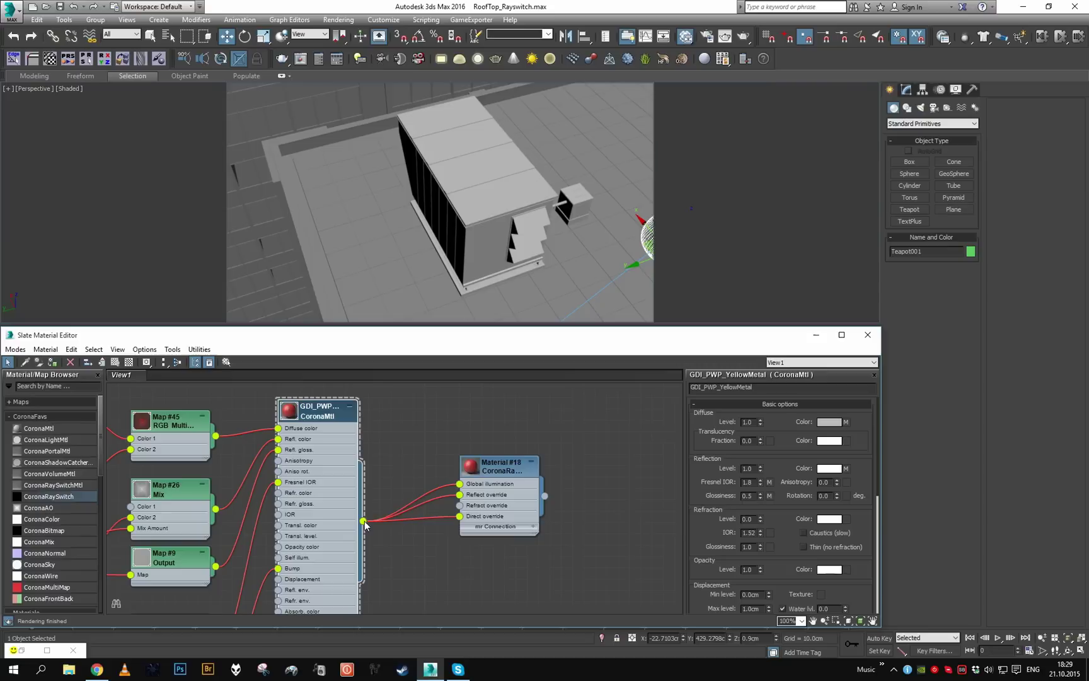
{"action": "left_click_drag", "start_coordinate": [364, 525], "coordinate": [385, 514]}
{"action": "left_click", "coordinate": [473, 490]}
Move the ray switch material node farther from the metal material and enlarge its preview.
{"action": "left_click_drag", "start_coordinate": [470, 473], "coordinate": [492, 473]}
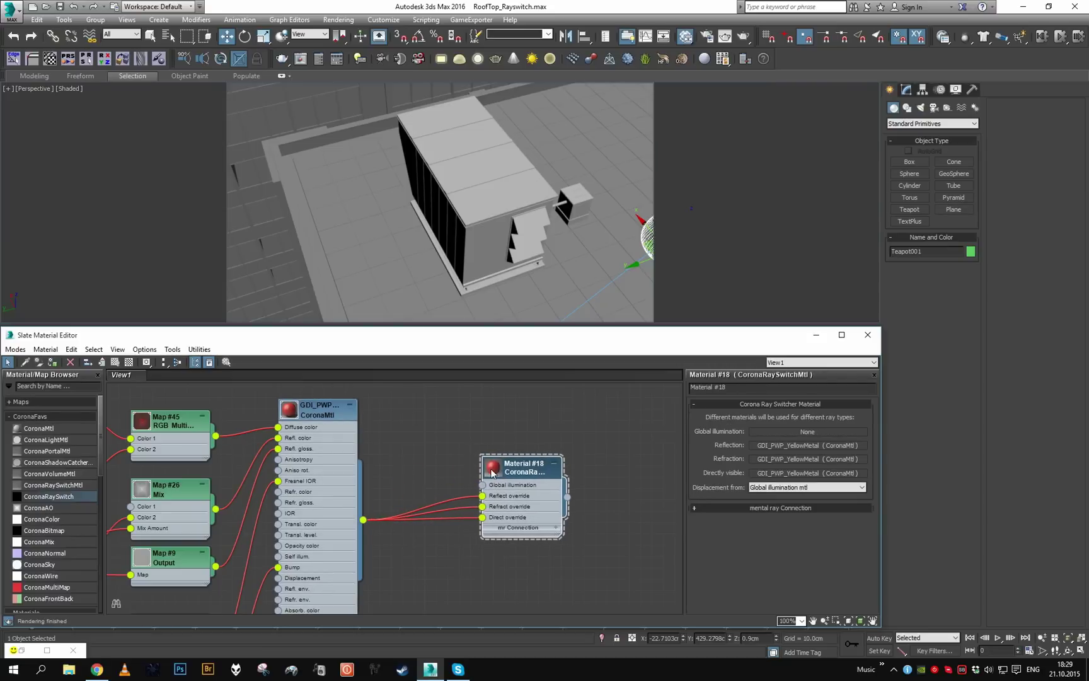
{"action": "double_click", "coordinate": [492, 470]}
{"action": "middle_click_drag", "start_coordinate": [520, 560], "coordinate": [499, 531]}
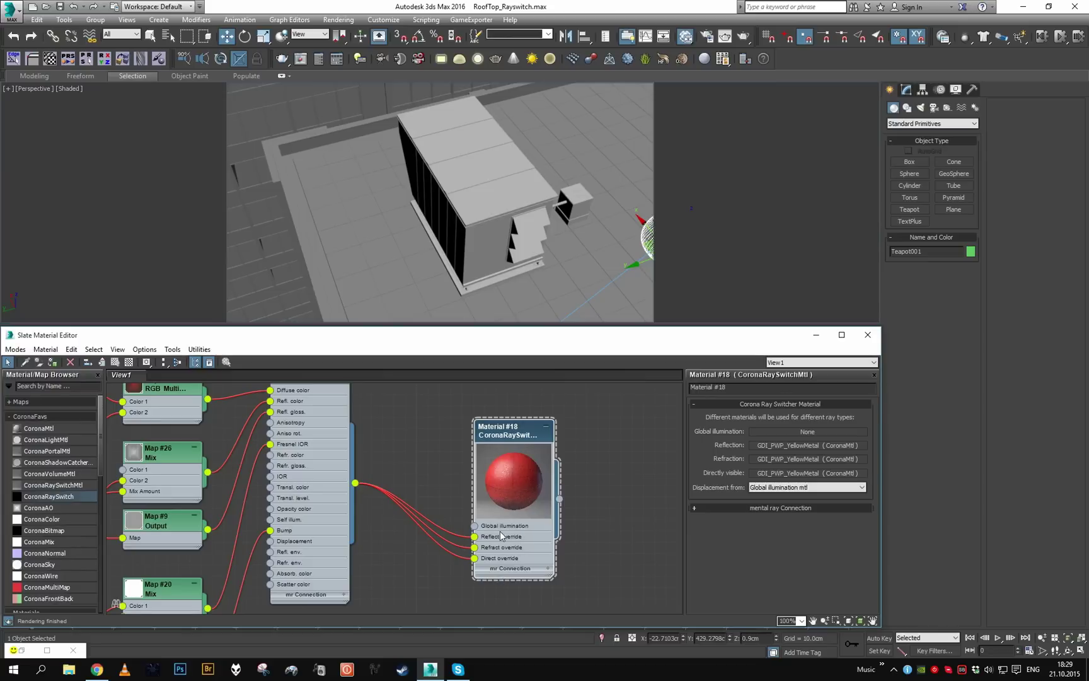
{"action": "left_click_drag", "start_coordinate": [500, 531], "coordinate": [502, 520]}
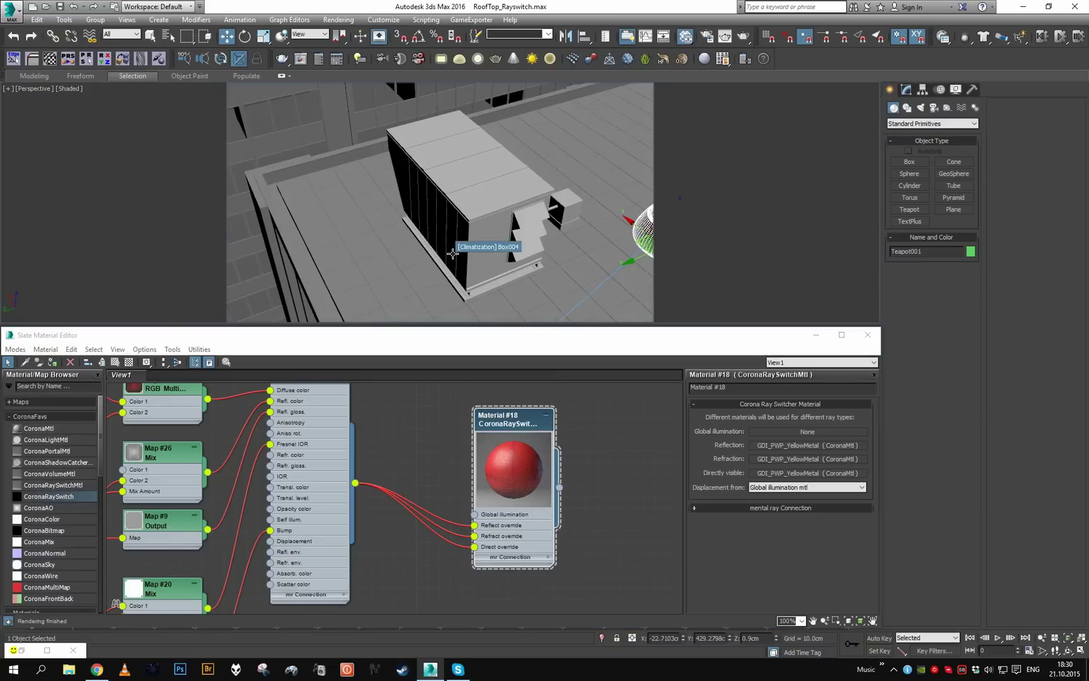
Abort the test render and assign the ray switch material to the Climatization group.
{"action": "key", "text": "shift+q"}
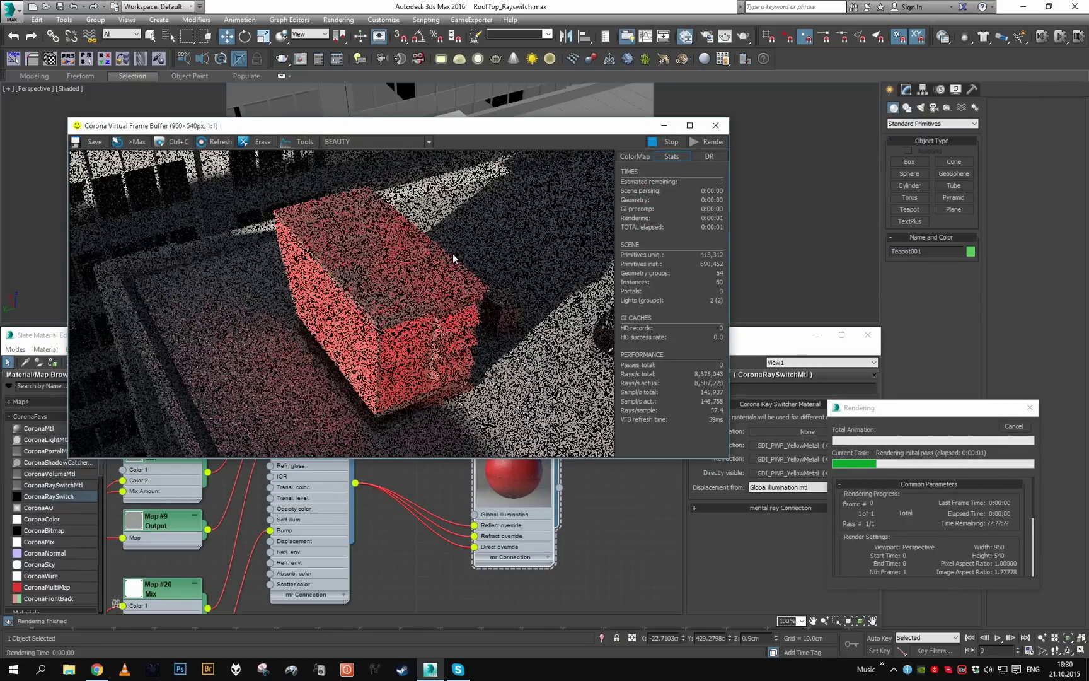
{"action": "left_click", "coordinate": [716, 126]}
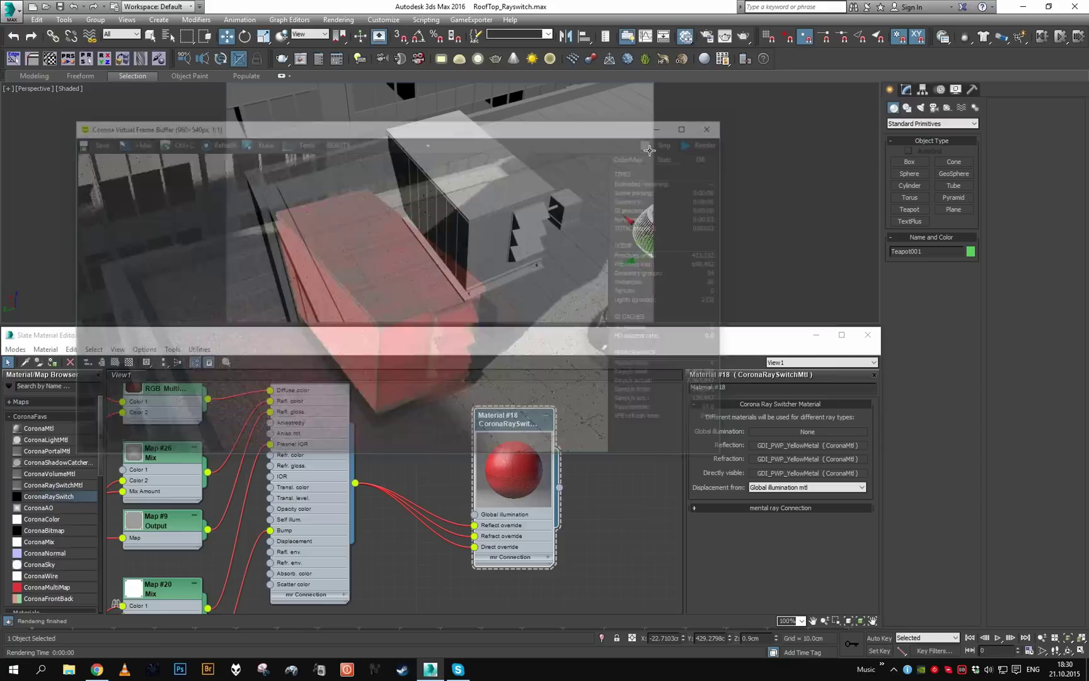
{"action": "left_click", "coordinate": [469, 209]}
{"action": "left_click", "coordinate": [530, 528]}
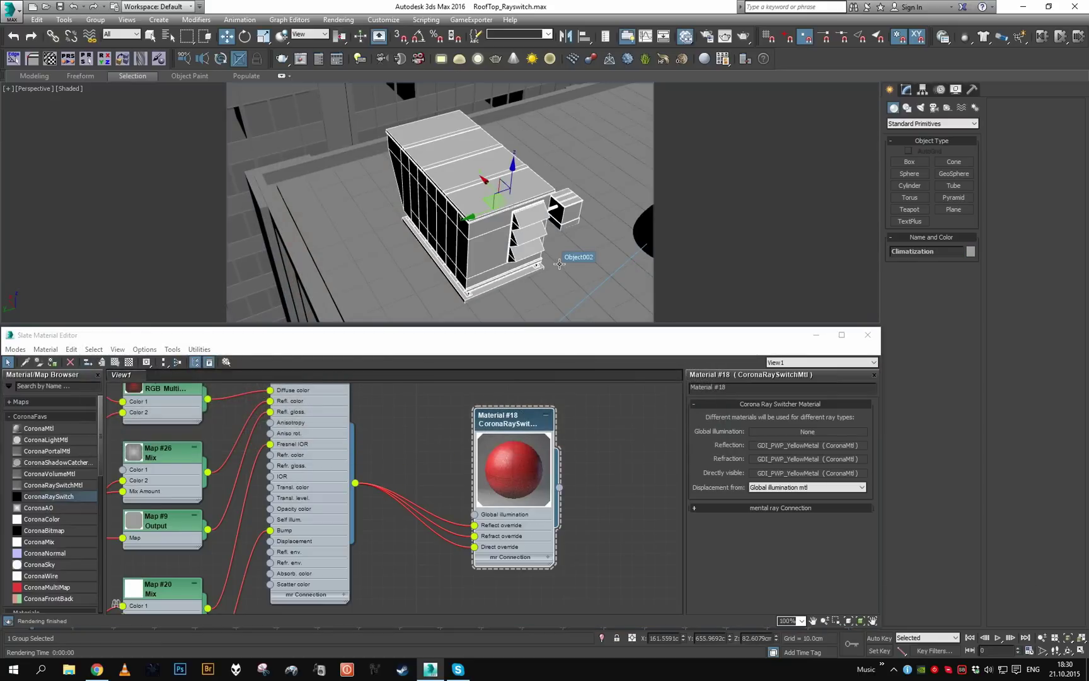
Render the rooftop unit with the ray switch material applied, then stop and close the frame buffer.
{"action": "key", "text": "shift+q"}
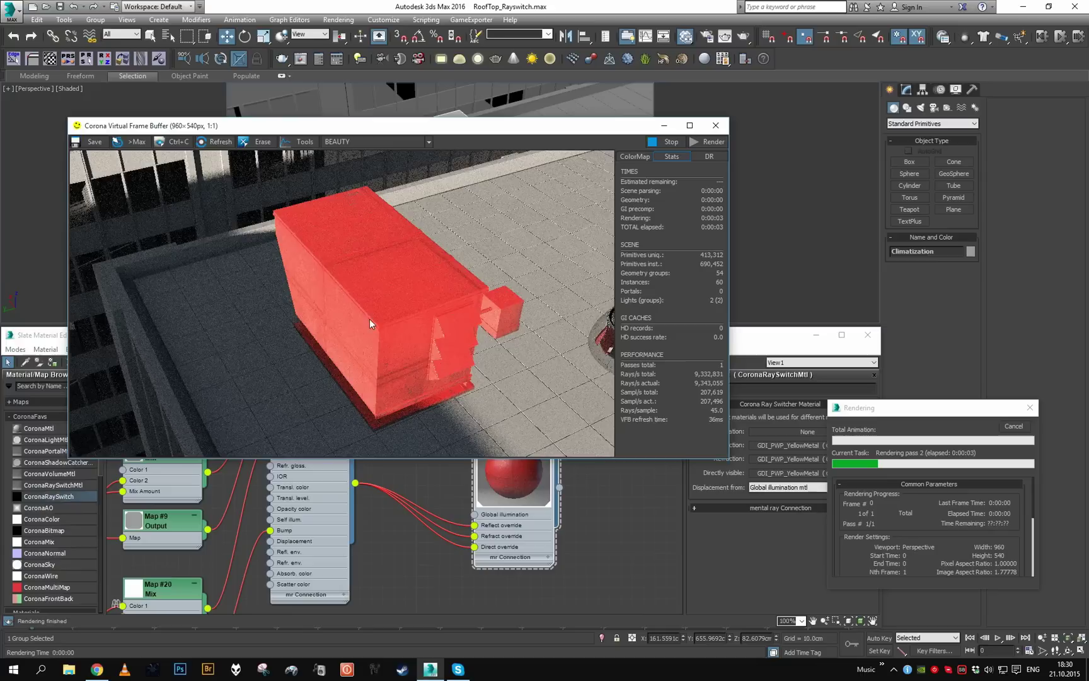
{"action": "left_click", "coordinate": [654, 141]}
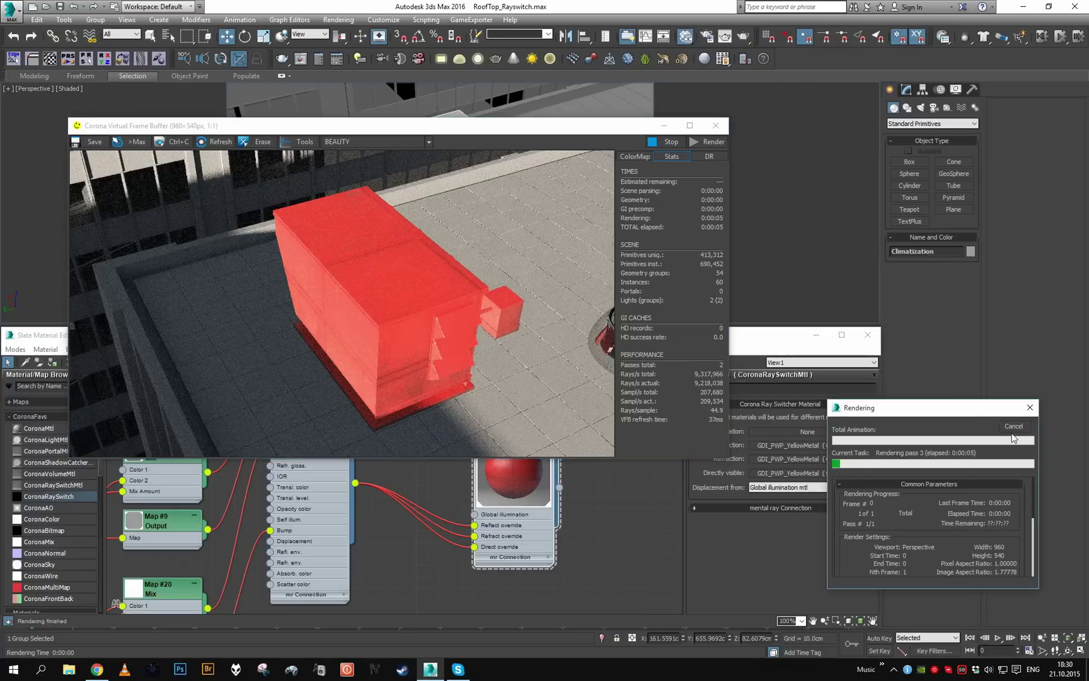
{"action": "left_click", "coordinate": [716, 126]}
Add a new CoronaMtl above the ray switch material, enlarge its preview and set its diffuse level to 0.25.
{"action": "middle_click_drag", "start_coordinate": [462, 449], "coordinate": [380, 559]}
{"action": "scroll", "coordinate": [380, 559], "scroll_direction": "down", "scroll_amount": 3}
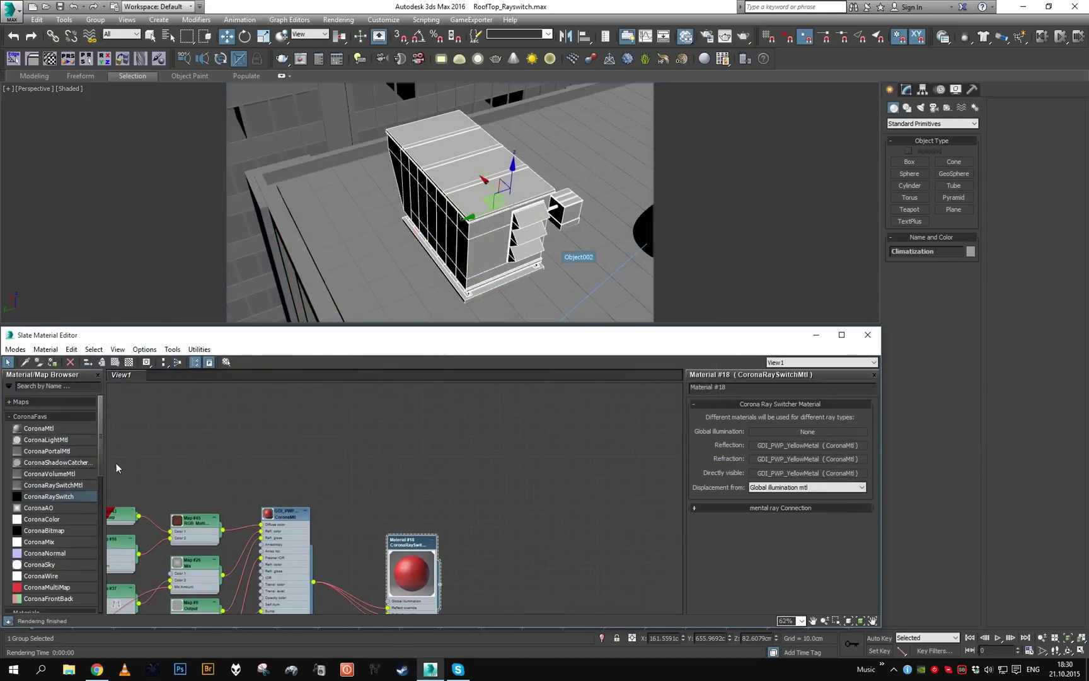
{"action": "left_click_drag", "start_coordinate": [38, 427], "coordinate": [353, 458]}
{"action": "scroll", "coordinate": [370, 442], "scroll_direction": "up", "scroll_amount": 2}
{"action": "double_click", "coordinate": [352, 428]}
{"action": "left_click", "coordinate": [370, 433]}
{"action": "double_click", "coordinate": [329, 454]}
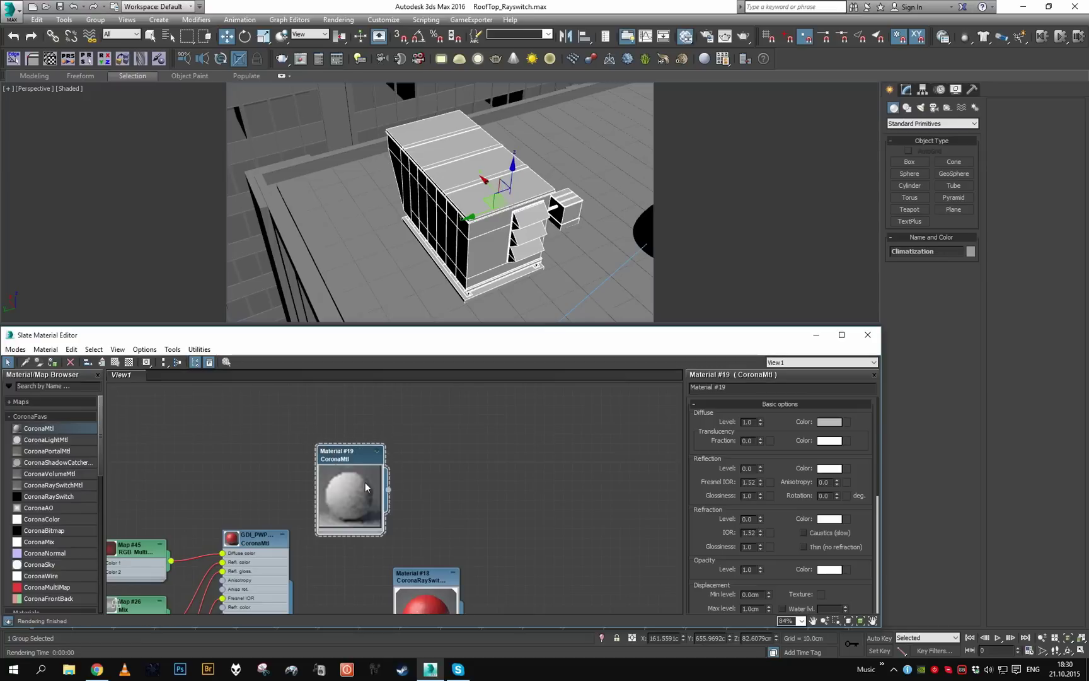
{"action": "scroll", "coordinate": [385, 486], "scroll_direction": "up", "scroll_amount": 1}
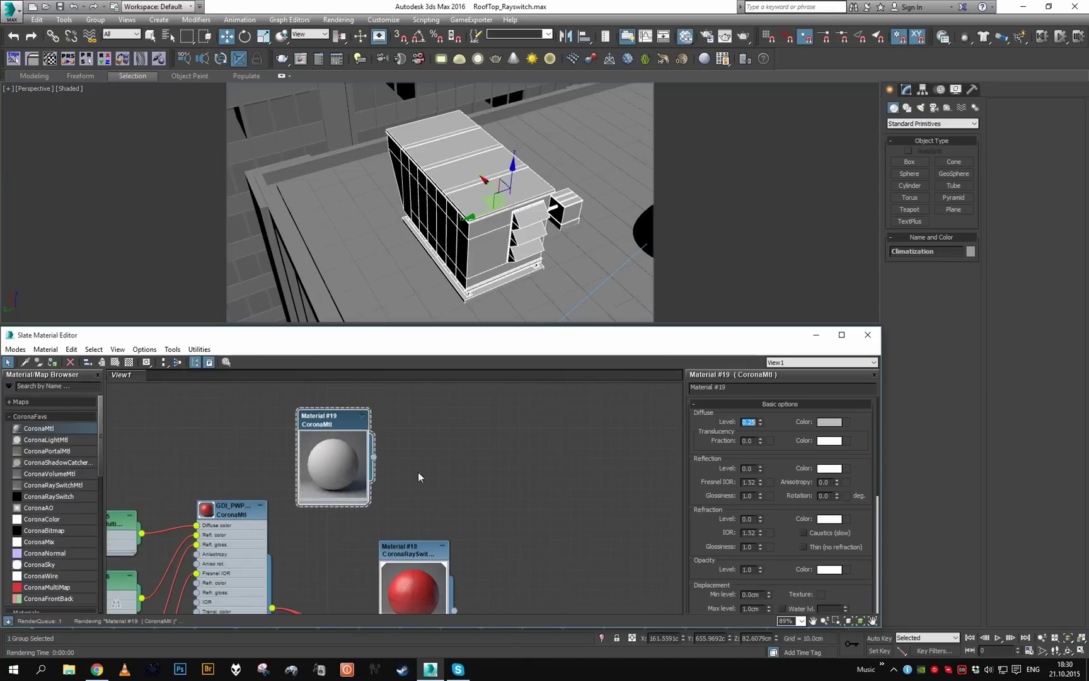
Connect the new gray CoronaMtl to the ray switch material's Global illumination input and render the rooftop unit.
{"action": "middle_click_drag", "start_coordinate": [421, 545], "coordinate": [429, 496]}
{"action": "scroll", "coordinate": [429, 496], "scroll_direction": "down", "scroll_amount": 1}
{"action": "left_click_drag", "start_coordinate": [404, 584], "coordinate": [388, 580]}
{"action": "left_click", "coordinate": [510, 276]}
{"action": "key", "text": "shift+q"}
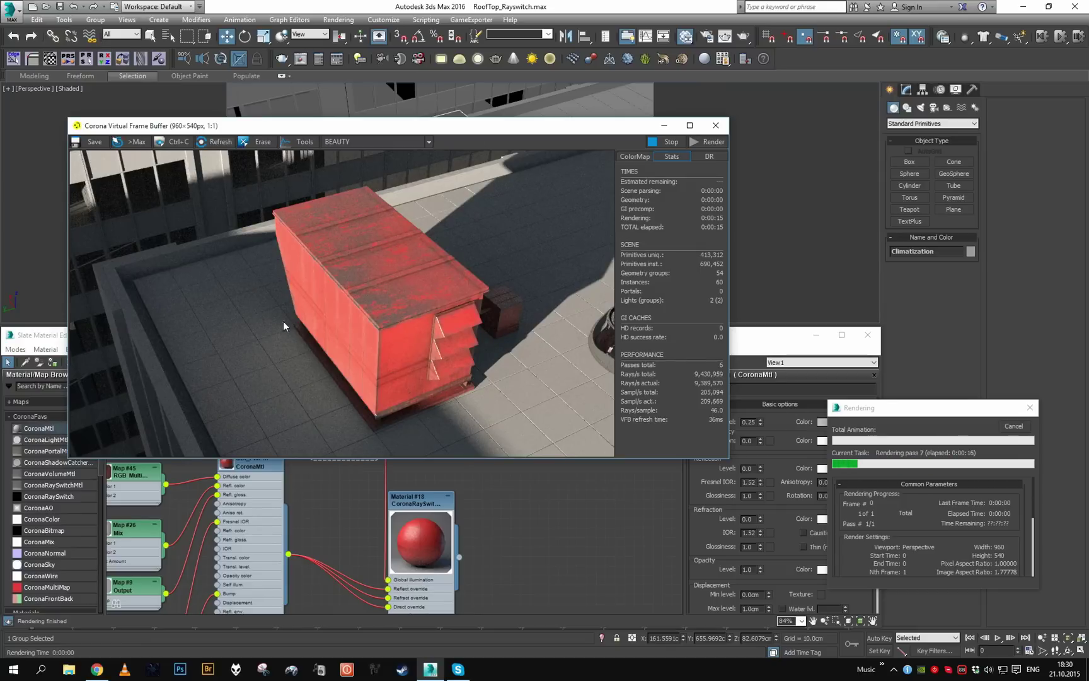
Stop the render, set the gray material's diffuse level to 0.0 and render the rooftop unit again.
{"action": "left_click", "coordinate": [1003, 429]}
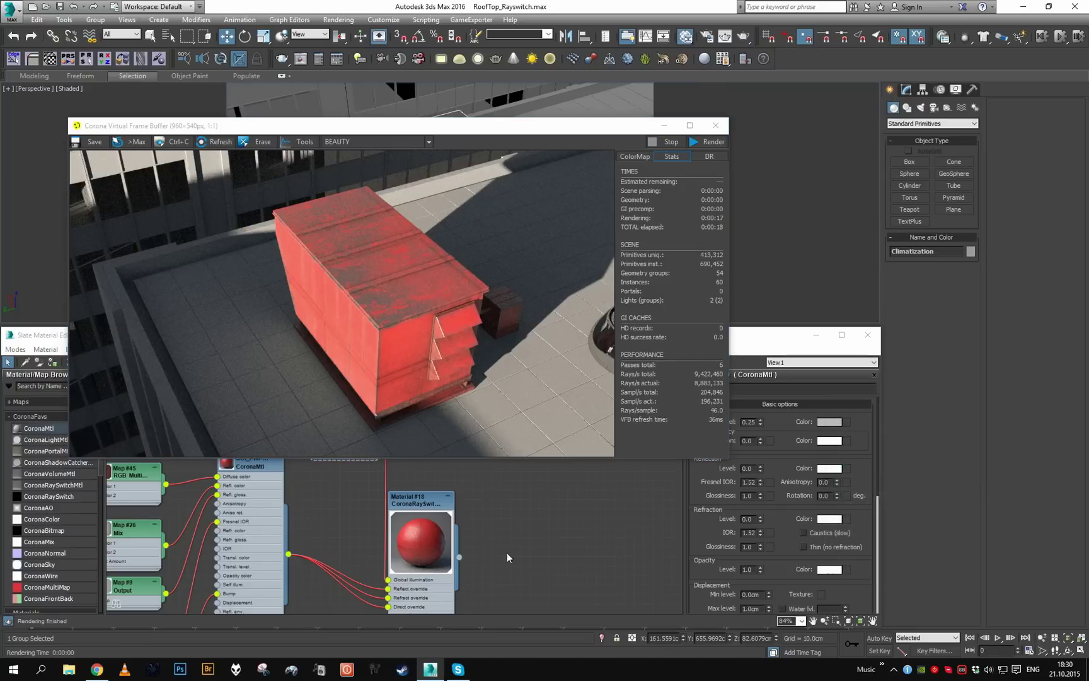
{"action": "left_click", "coordinate": [502, 546]}
{"action": "middle_click_drag", "start_coordinate": [350, 406], "coordinate": [340, 453]}
{"action": "left_click", "coordinate": [337, 426]}
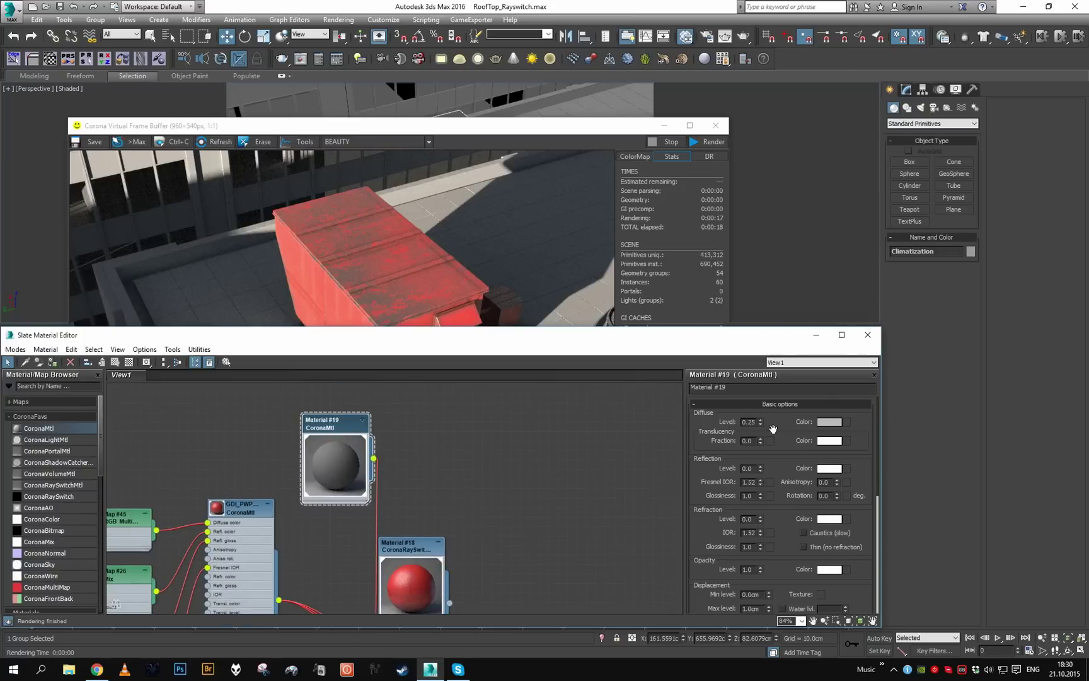
{"action": "key", "text": "shift+q"}
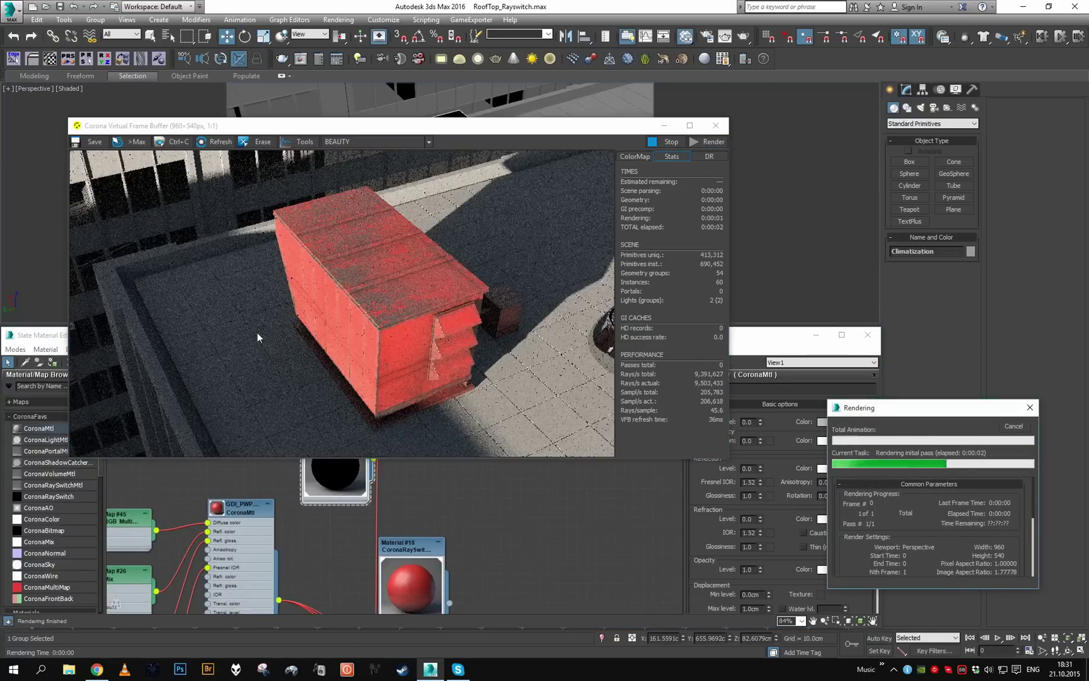
Stop the render and set the self-illumination multiplier of the global illumination material to 100.
{"action": "left_click", "coordinate": [1025, 430]}
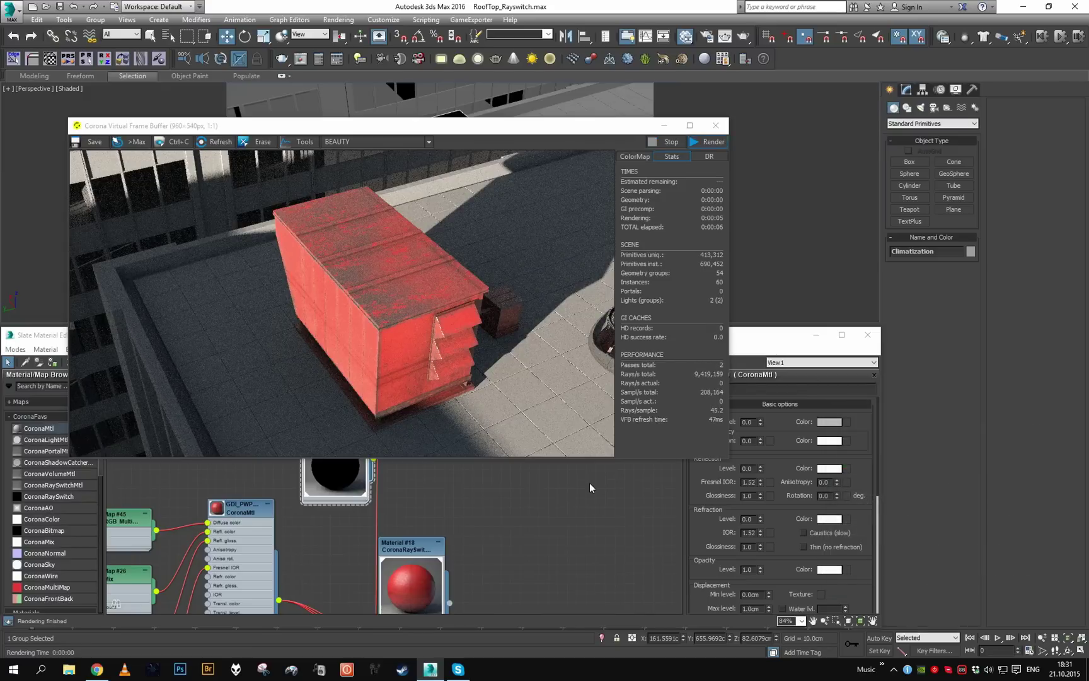
{"action": "left_click", "coordinate": [545, 497]}
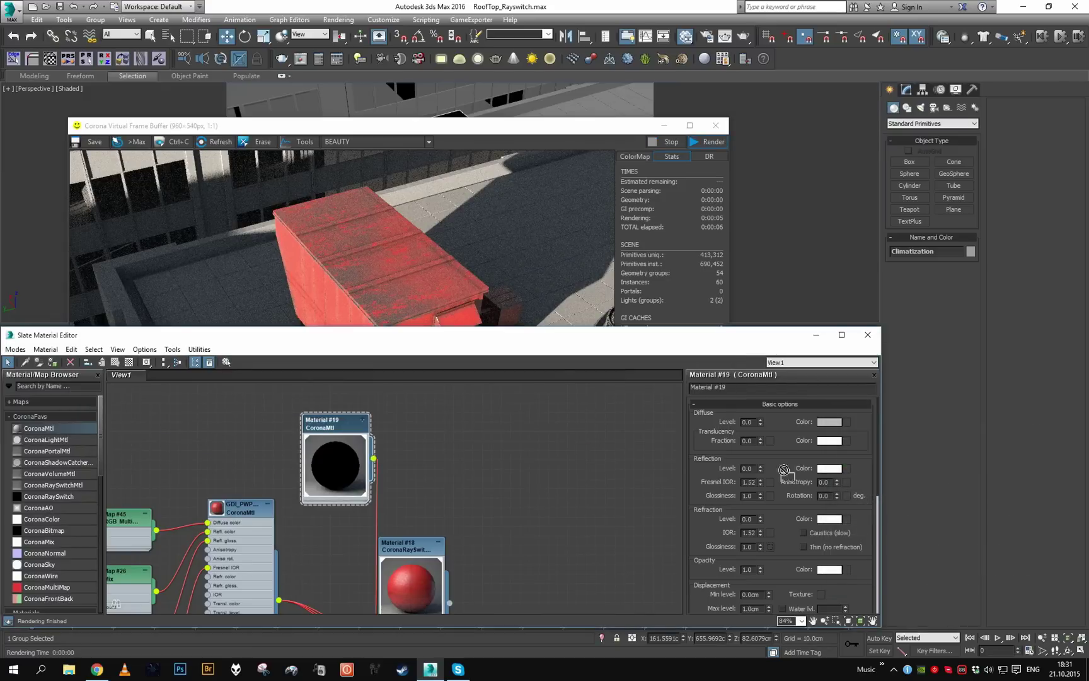
{"action": "left_click_drag", "start_coordinate": [785, 540], "coordinate": [759, 286]}
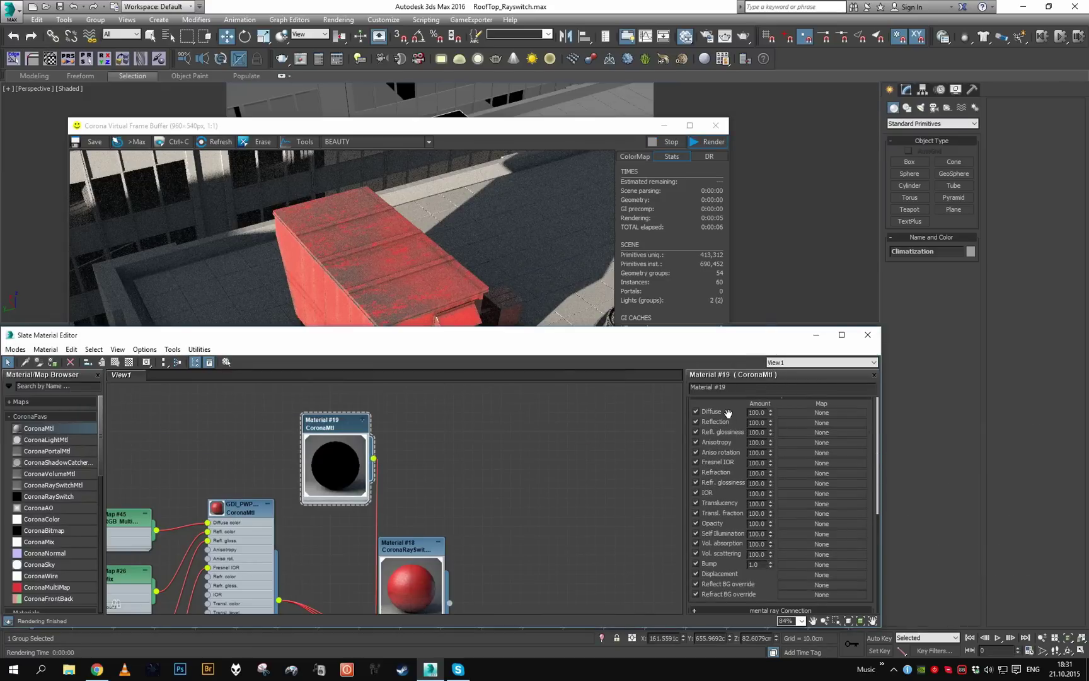
{"action": "scroll", "coordinate": [728, 413], "scroll_direction": "up", "scroll_amount": 5}
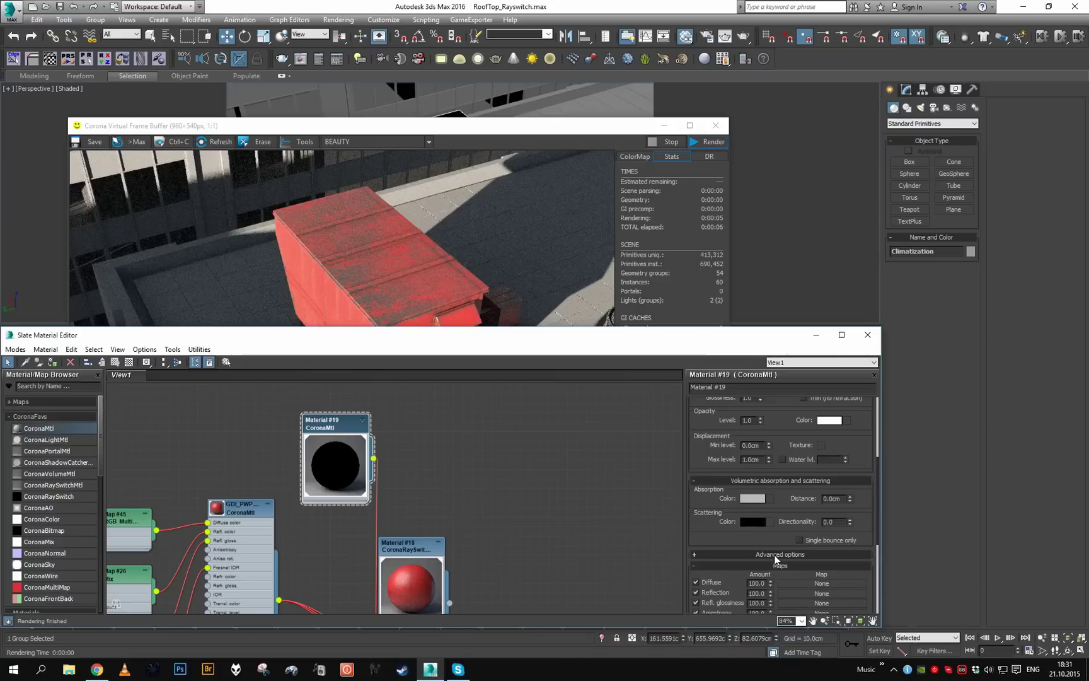
{"action": "left_click", "coordinate": [776, 556]}
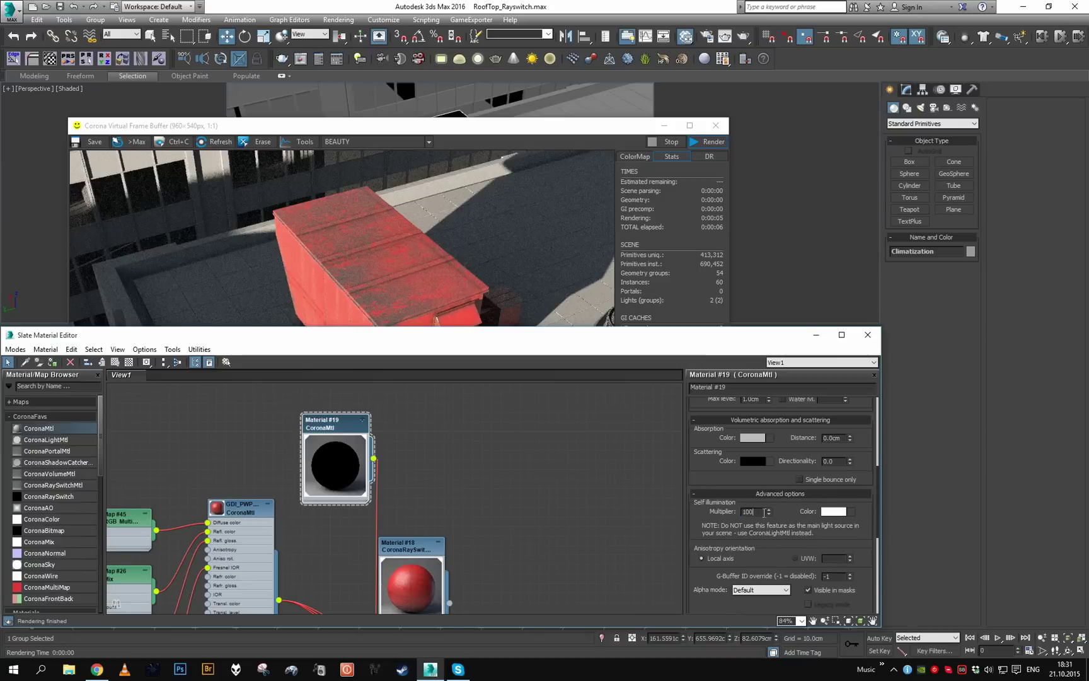
{"action": "key", "text": "Return"}
Set the material's self-illumination color to red (255, 24, 24) and render the rooftop unit.
{"action": "left_click", "coordinate": [838, 512]}
{"action": "left_click", "coordinate": [432, 120]}
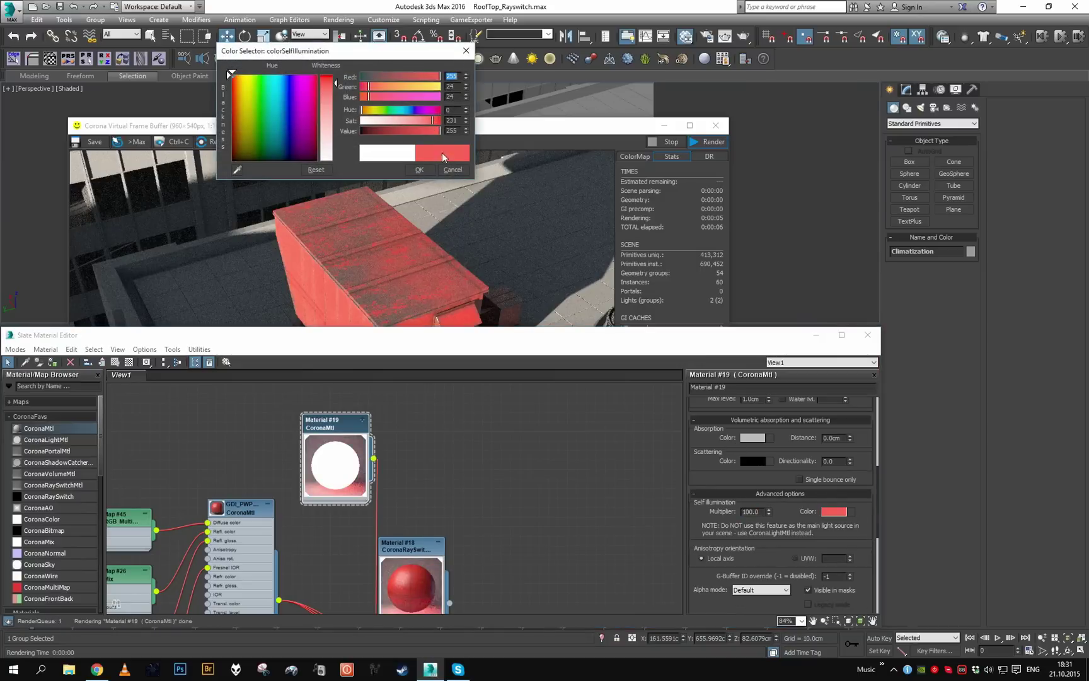
{"action": "left_click", "coordinate": [419, 170]}
{"action": "left_click", "coordinate": [706, 143]}
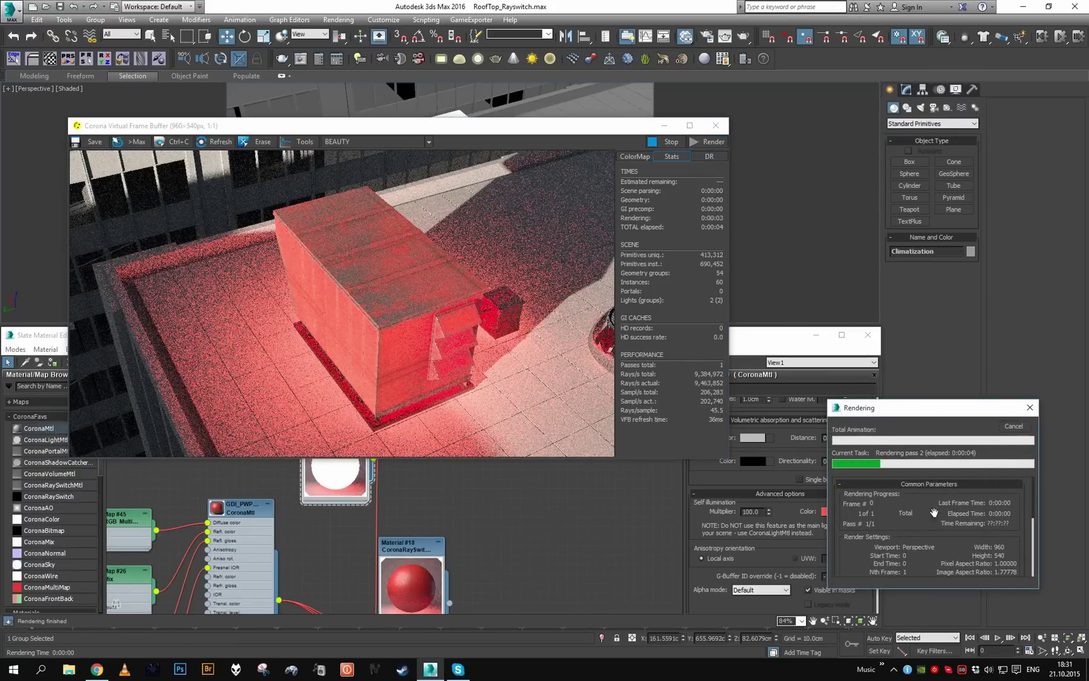
Stop the render, delete the self-illuminated CoronaMtl from the node view and minimize the frame buffer.
{"action": "scroll", "coordinate": [479, 530], "scroll_direction": "down", "scroll_amount": 1}
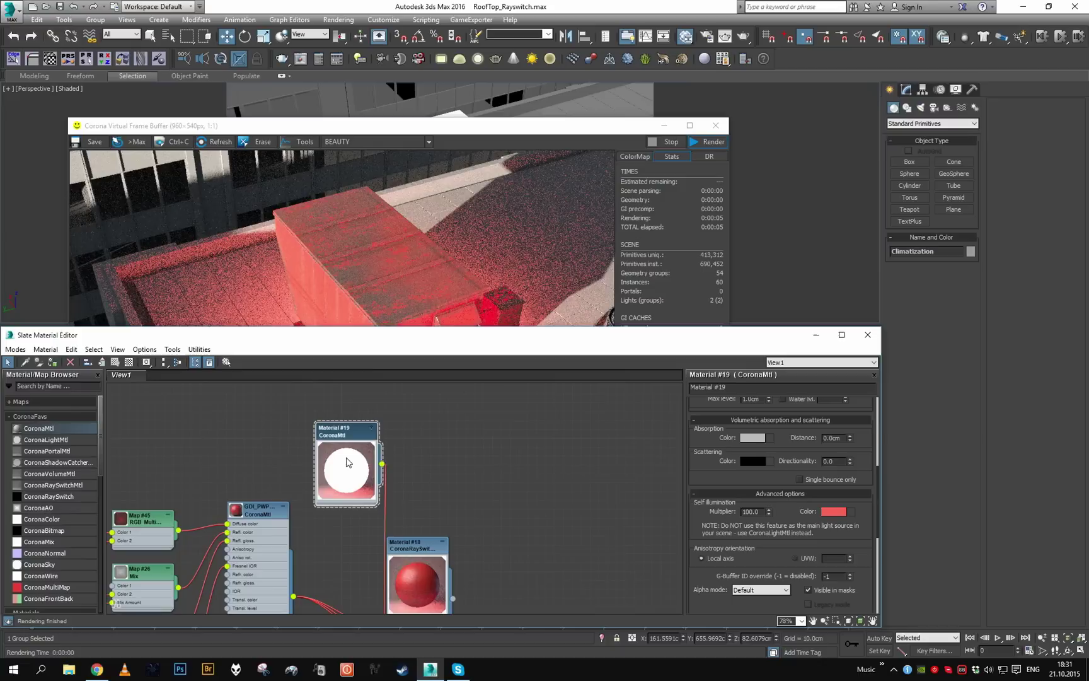
{"action": "scroll", "coordinate": [476, 516], "scroll_direction": "down", "scroll_amount": 2}
{"action": "key", "text": "Delete"}
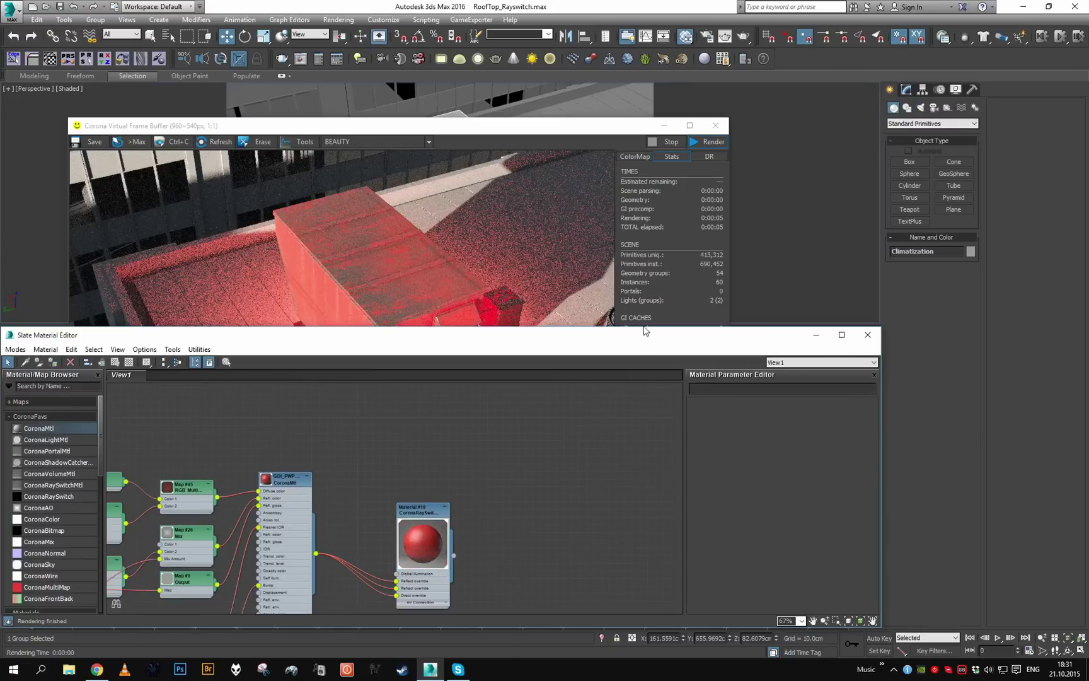
{"action": "left_click", "coordinate": [667, 129]}
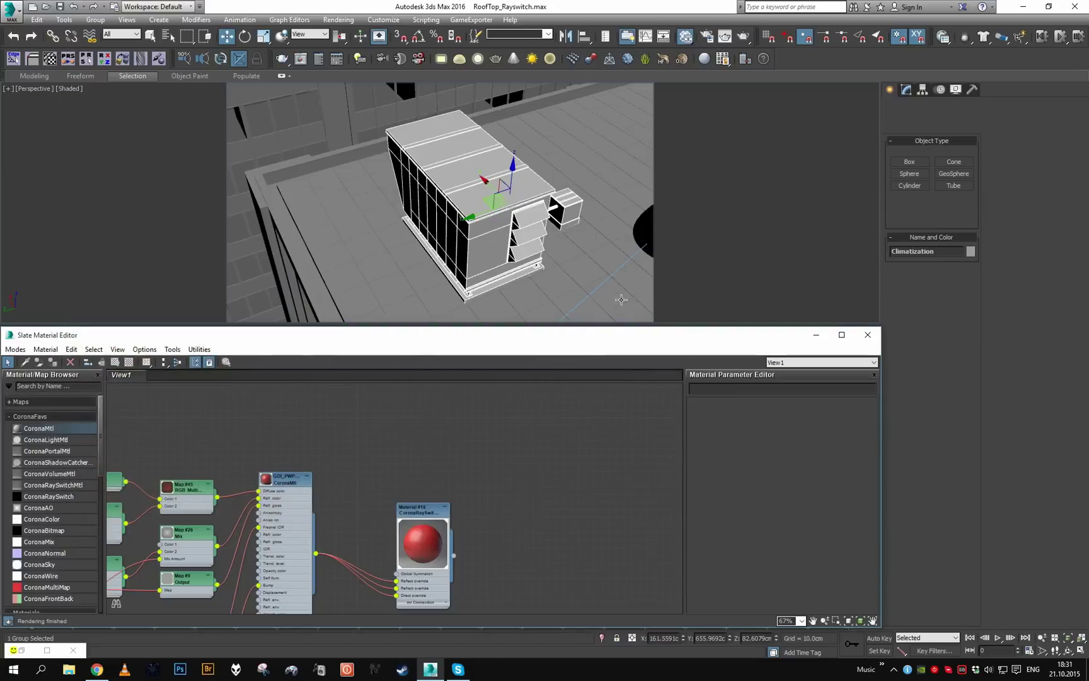
Select the chrome teapot, frame it closely with its handle facing the camera and render it.
{"action": "left_click", "coordinate": [652, 247]}
{"action": "key", "text": "z"}
{"action": "middle_click_drag", "start_coordinate": [651, 244], "coordinate": [496, 200], "text": "alt"}
{"action": "scroll", "coordinate": [528, 221], "scroll_direction": "up", "scroll_amount": 5}
{"action": "key", "text": "shift+q"}
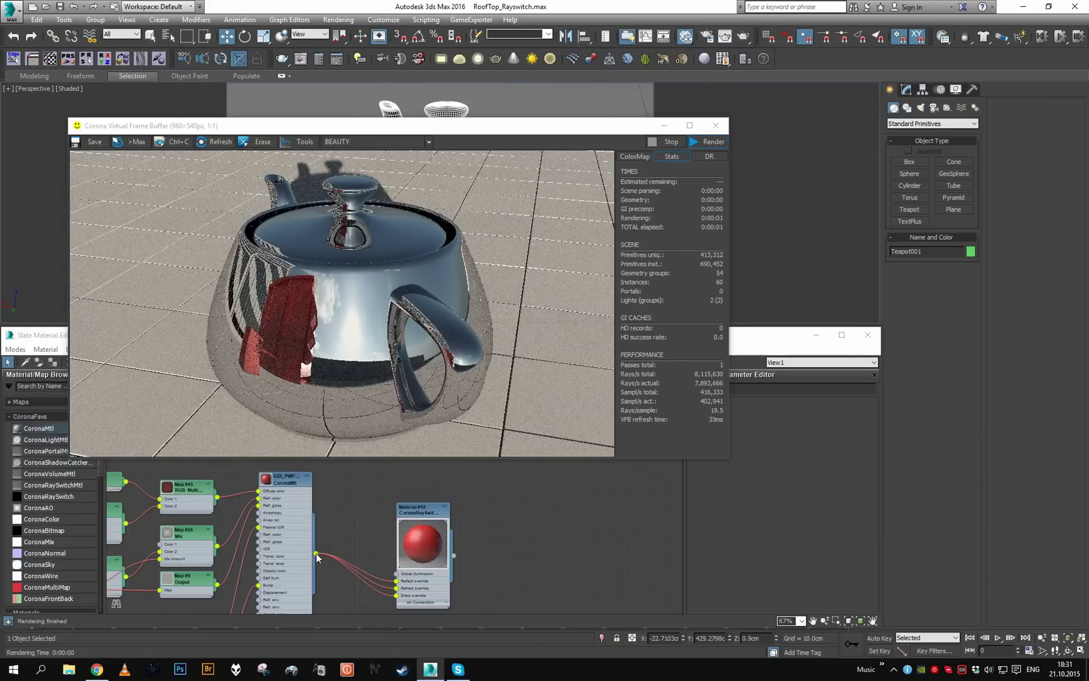
Connect the red CoronaMtl to the ray switch's Global illumination input, render the teapot again, then stop and close the frame buffer.
{"action": "left_click", "coordinate": [403, 578]}
{"action": "left_click", "coordinate": [709, 141]}
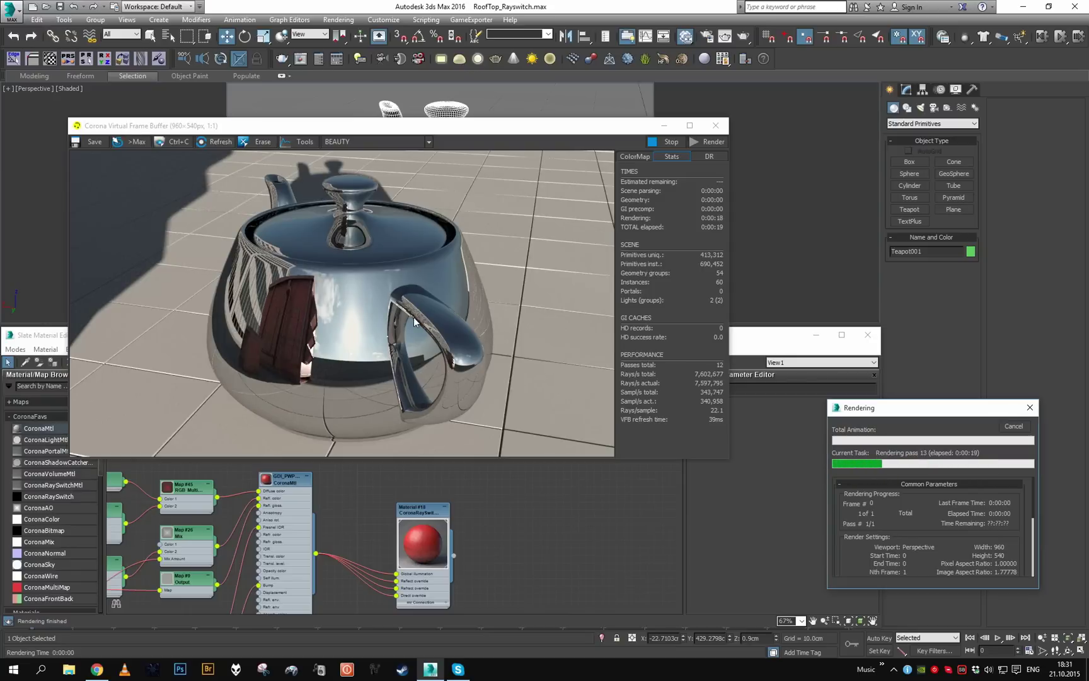
{"action": "left_click", "coordinate": [1014, 426]}
{"action": "left_click", "coordinate": [725, 128]}
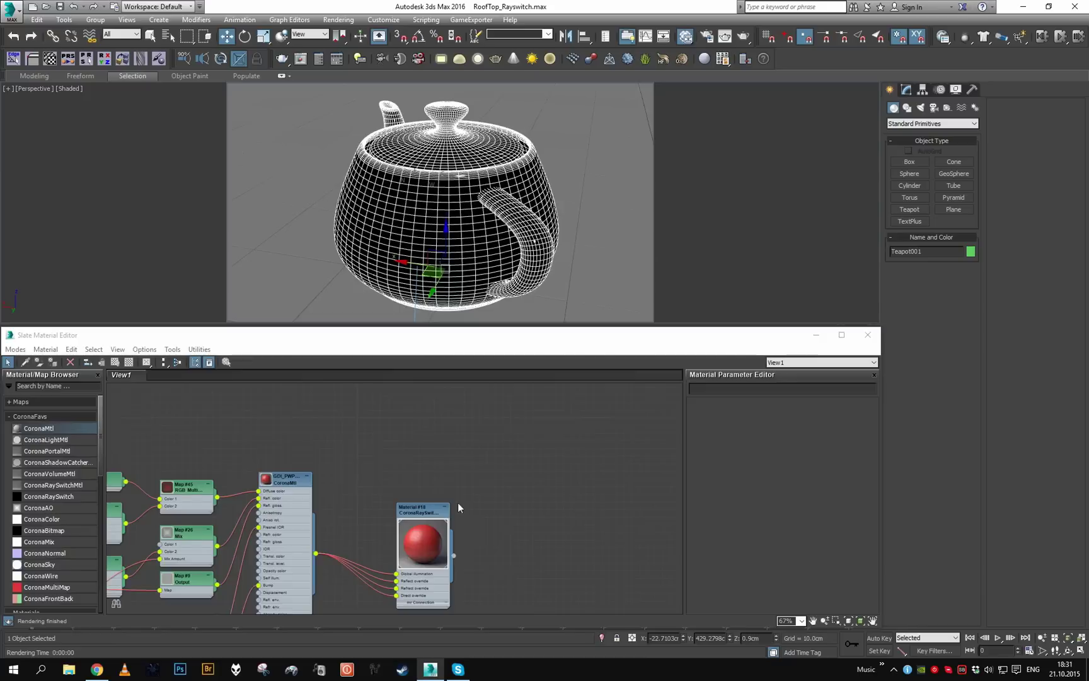
Disconnect the ray switch's Reflect override input and render the teapot, then stop and close the frame buffer.
{"action": "scroll", "coordinate": [458, 501], "scroll_direction": "up", "scroll_amount": 6}
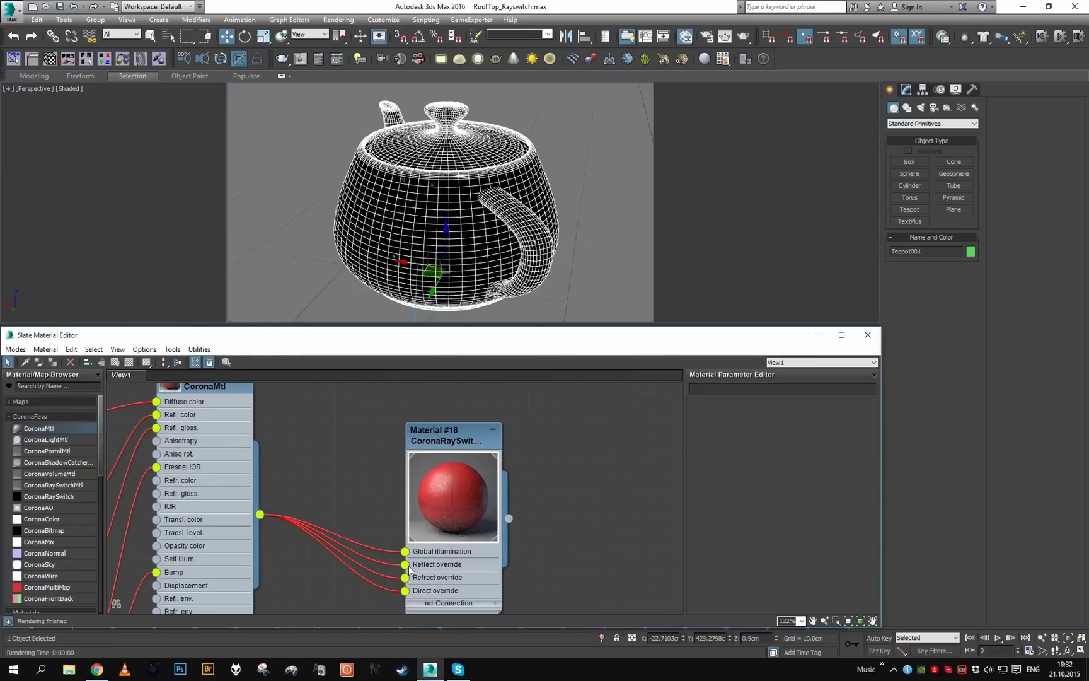
{"action": "left_click_drag", "start_coordinate": [407, 564], "coordinate": [374, 556]}
{"action": "left_click", "coordinate": [505, 259]}
{"action": "key", "text": "shift+q"}
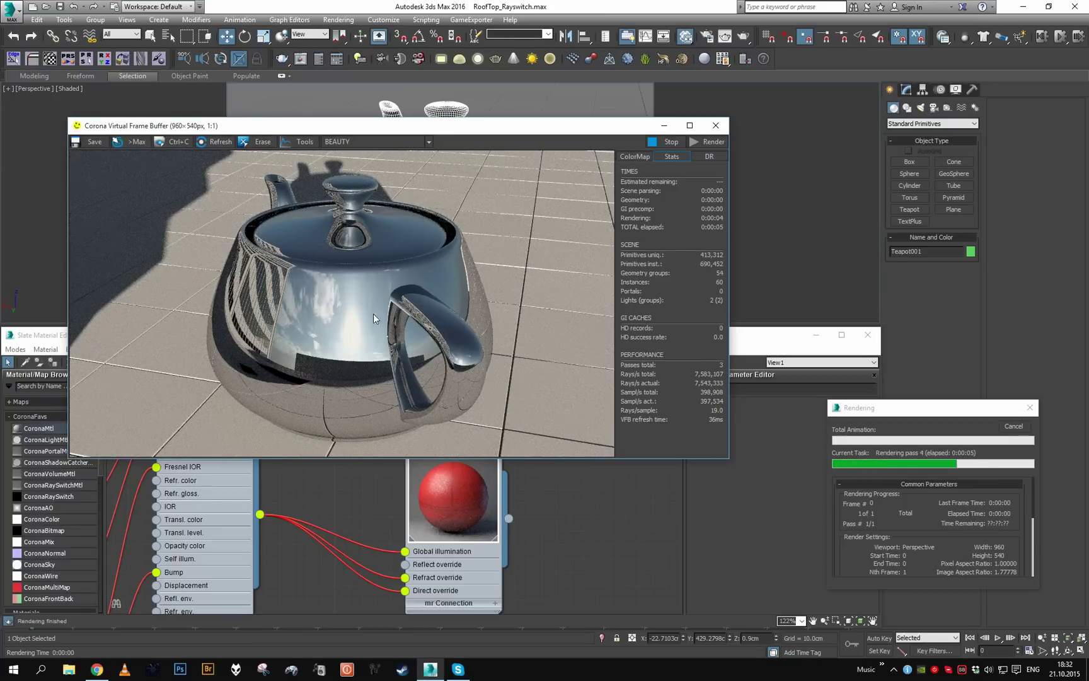
{"action": "left_click", "coordinate": [1002, 425]}
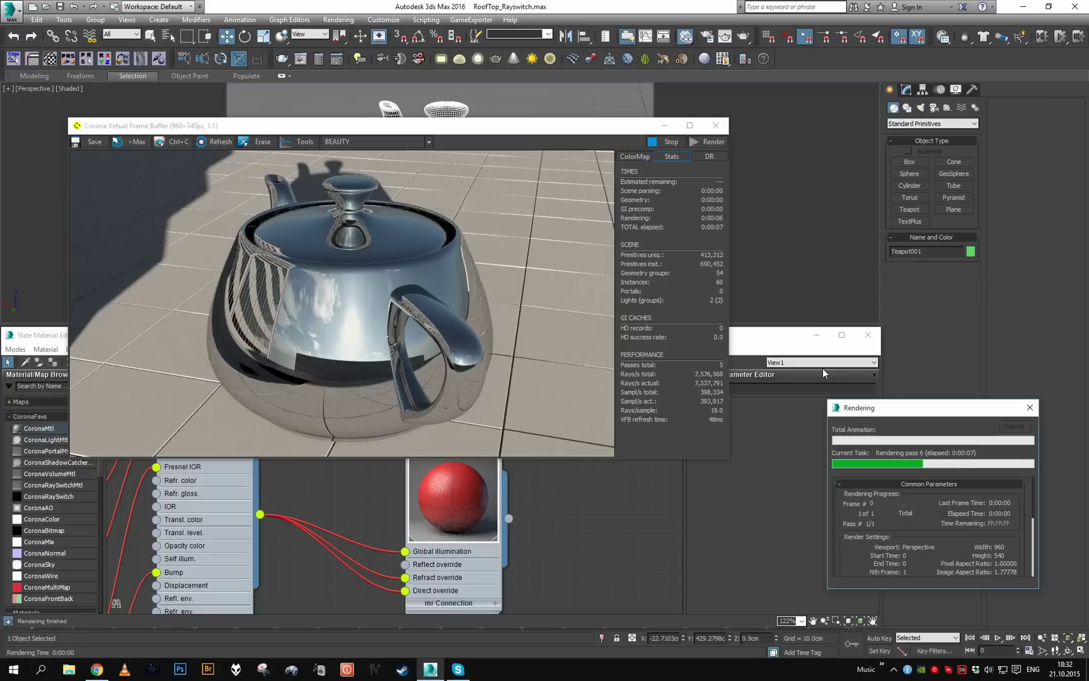
{"action": "left_click", "coordinate": [715, 125]}
Reframe the perspective view to show both the rooftop unit and the teapot, render it and stop the render.
{"action": "scroll", "coordinate": [524, 157], "scroll_direction": "down", "scroll_amount": 4}
{"action": "middle_click_drag", "start_coordinate": [524, 157], "coordinate": [387, 142], "text": "alt"}
{"action": "scroll", "coordinate": [433, 203], "scroll_direction": "up", "scroll_amount": 3}
{"action": "key", "text": "shift+q"}
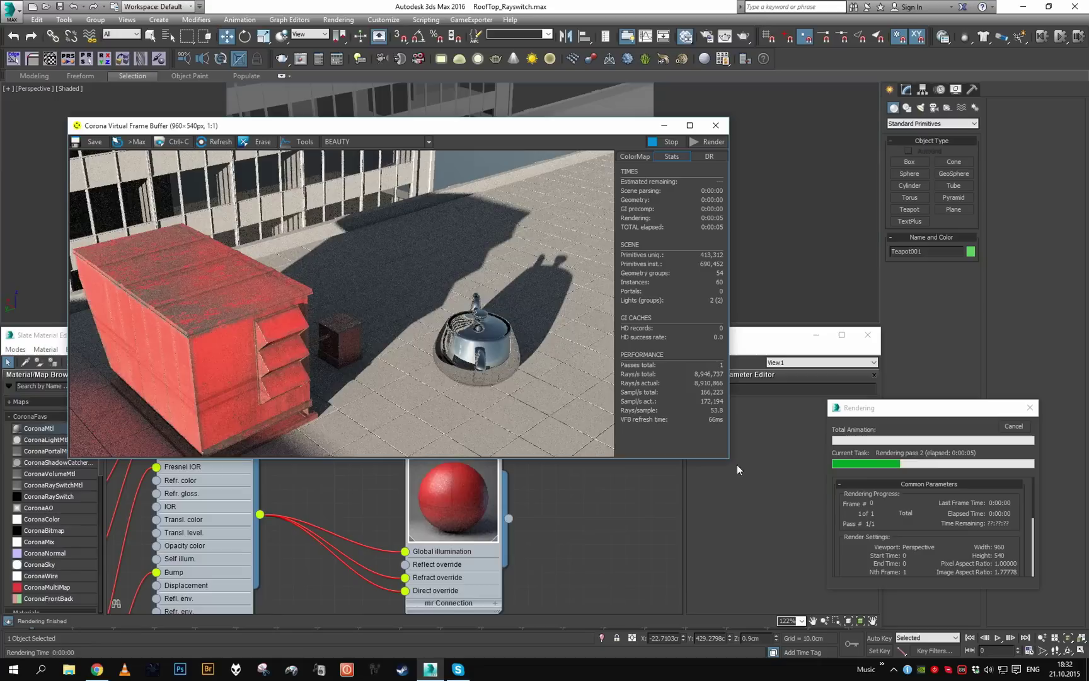
{"action": "left_click", "coordinate": [1013, 427]}
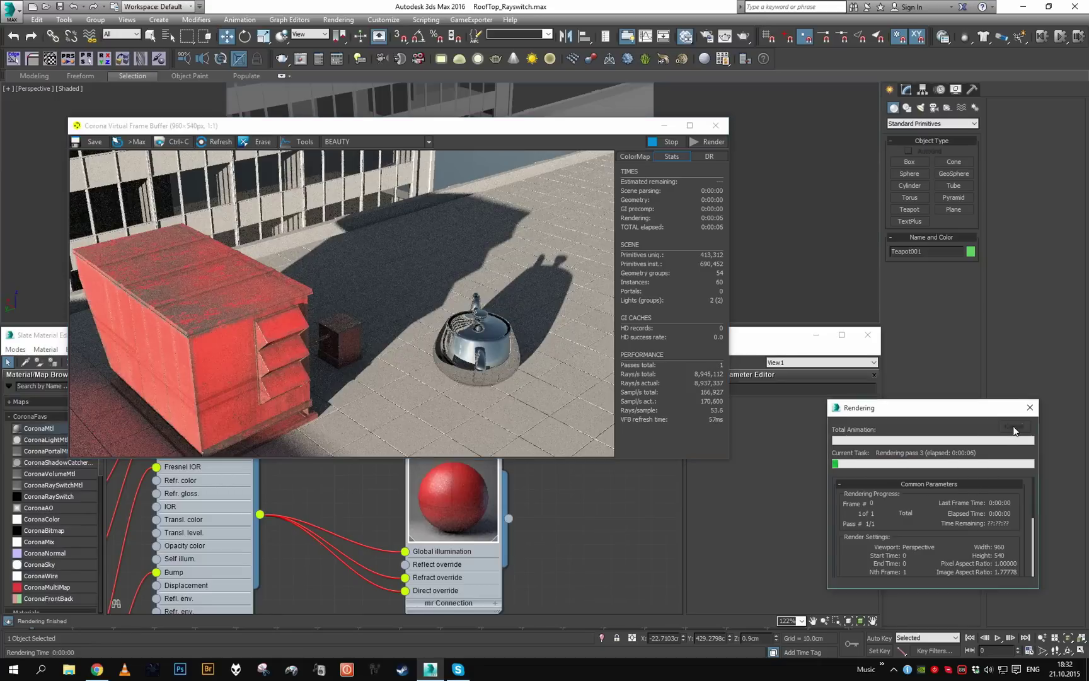
Reconnect the red CoronaMtl to the Reflect override input and minimize the material editor and frame buffer.
{"action": "left_click", "coordinate": [265, 518]}
{"action": "left_click_drag", "start_coordinate": [260, 514], "coordinate": [405, 564]}
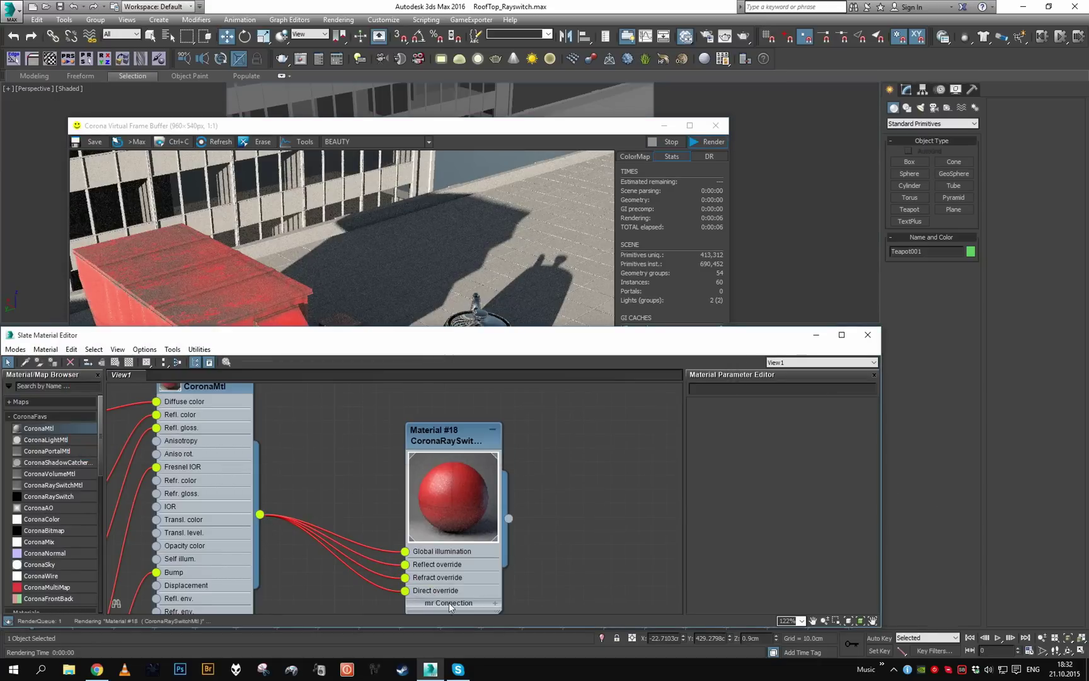
{"action": "left_click", "coordinate": [817, 335]}
{"action": "left_click", "coordinate": [664, 126]}
Create a tall thin box with AutoGrid in front of the teapot, about 430 cm long and 19 cm wide.
{"action": "middle_click_drag", "start_coordinate": [632, 160], "coordinate": [525, 193], "text": "alt"}
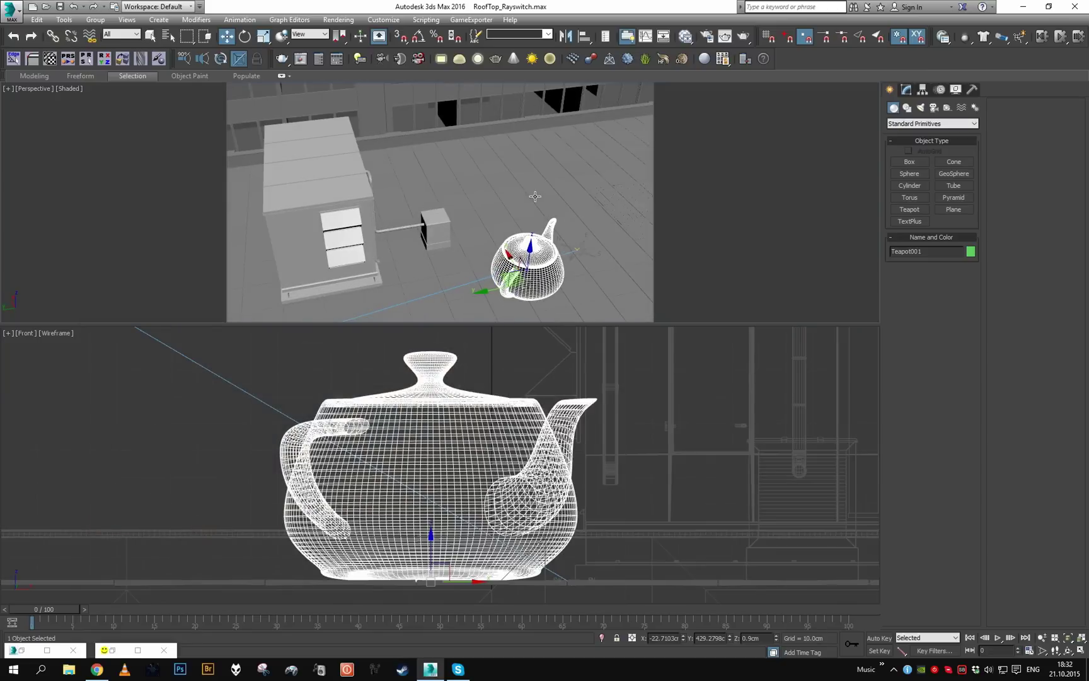
{"action": "key", "text": "5"}
{"action": "left_click", "coordinate": [359, 574]}
{"action": "scroll", "coordinate": [476, 250], "scroll_direction": "down", "scroll_amount": 3}
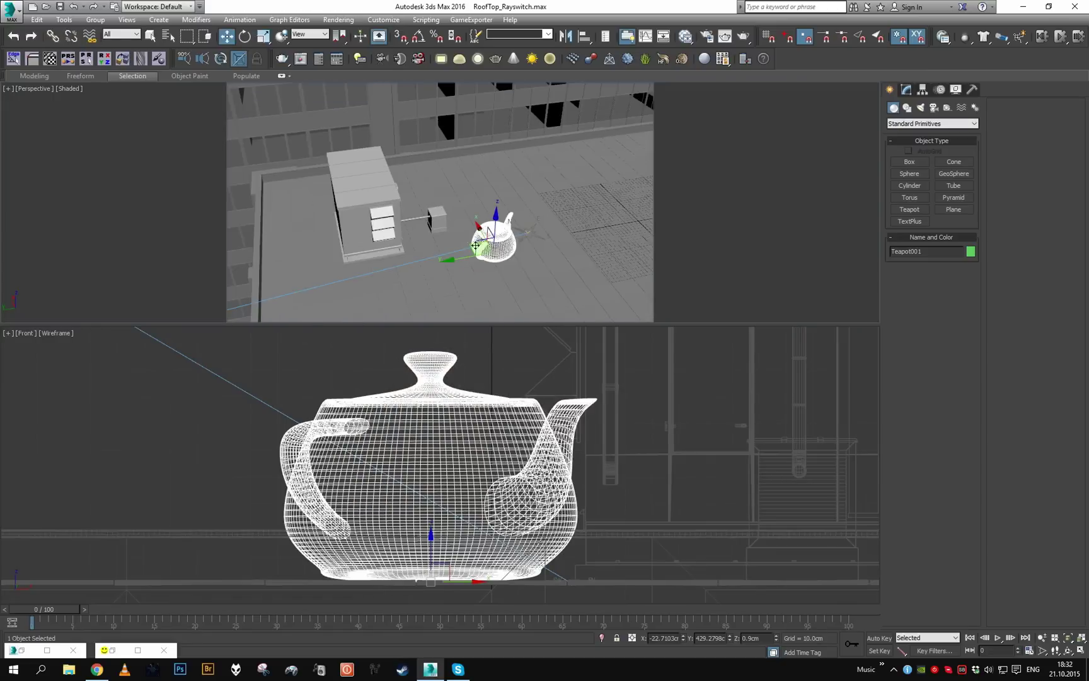
{"action": "right_click", "coordinate": [478, 262], "text": "ctrl"}
{"action": "left_click", "coordinate": [533, 291]}
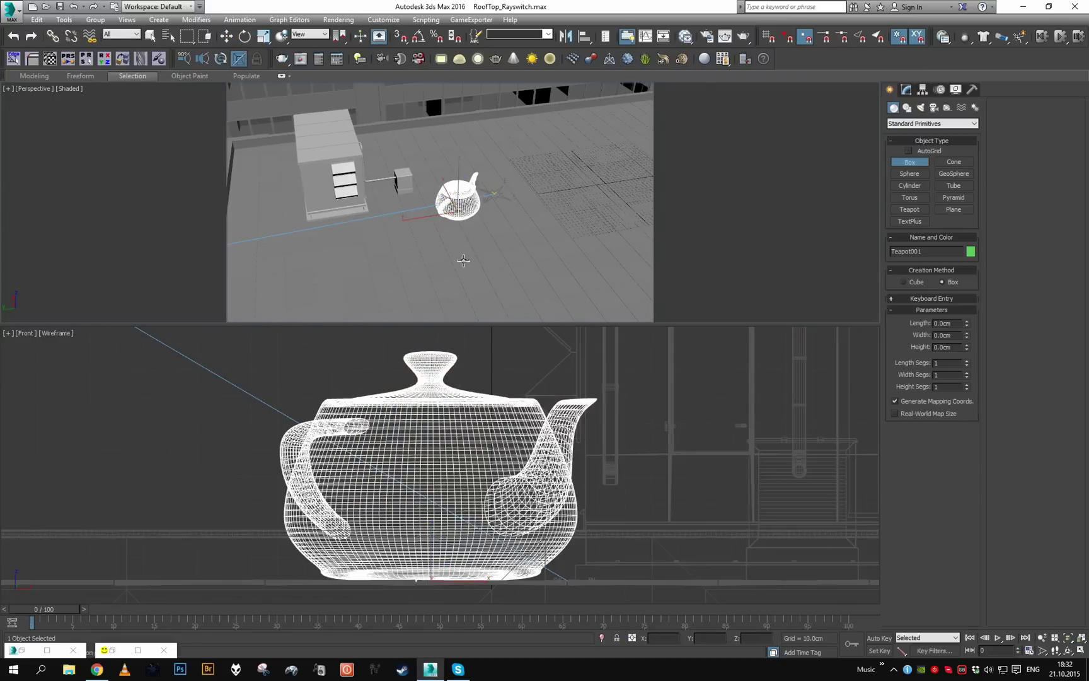
{"action": "middle_click_drag", "start_coordinate": [390, 247], "coordinate": [356, 262], "text": "alt"}
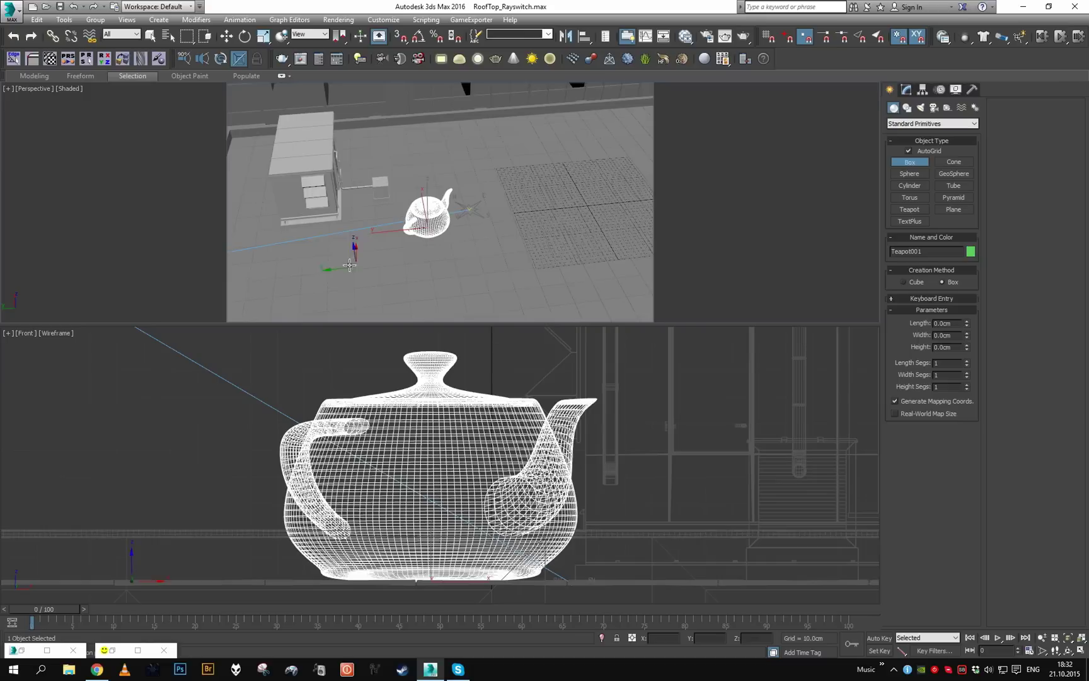
{"action": "left_click_drag", "start_coordinate": [322, 266], "coordinate": [505, 251]}
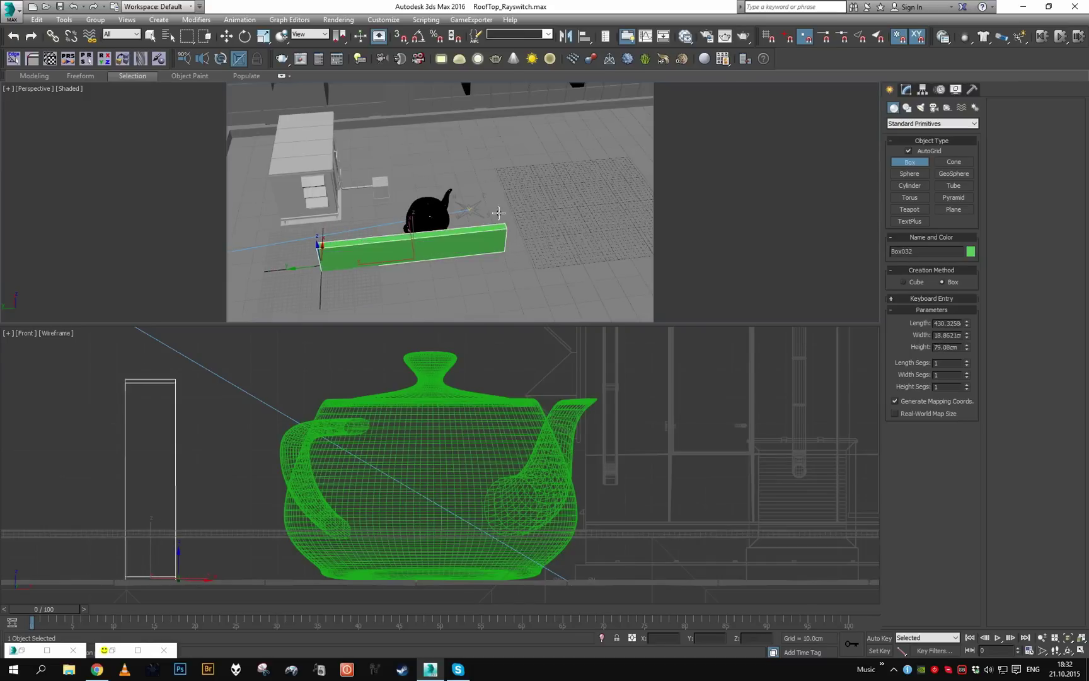
{"action": "left_click", "coordinate": [499, 150]}
{"action": "key", "text": "w"}
{"action": "key", "text": "z"}
{"action": "scroll", "coordinate": [497, 205], "scroll_direction": "down", "scroll_amount": 2}
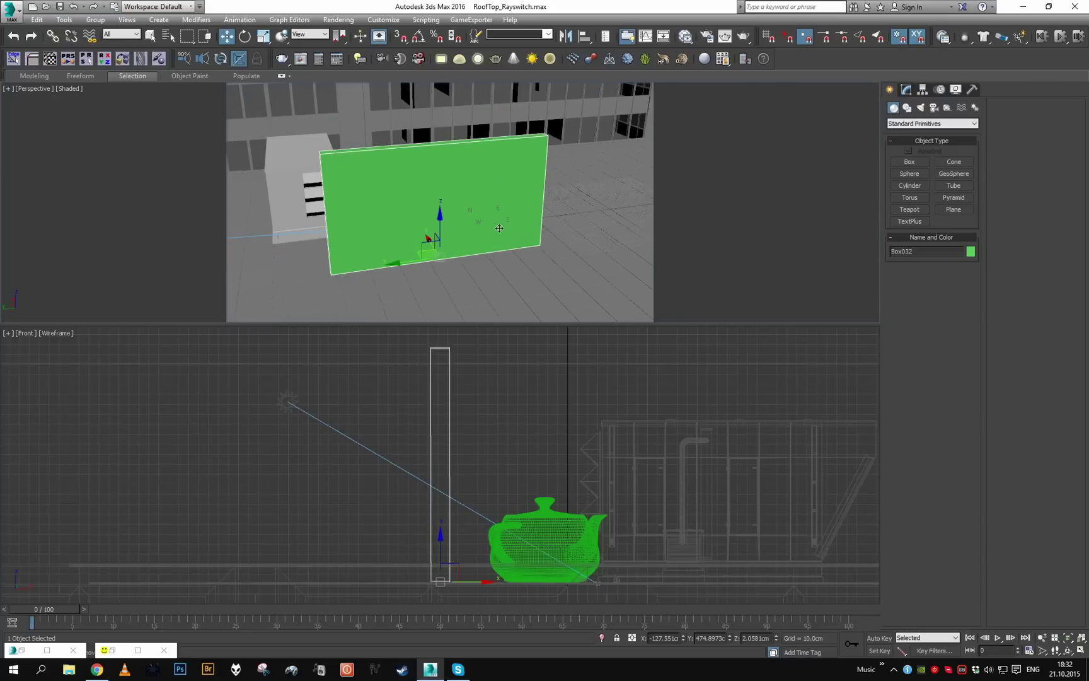
Restore the material editor and disconnect the ray switch's Refract override input.
{"action": "left_click", "coordinate": [28, 650]}
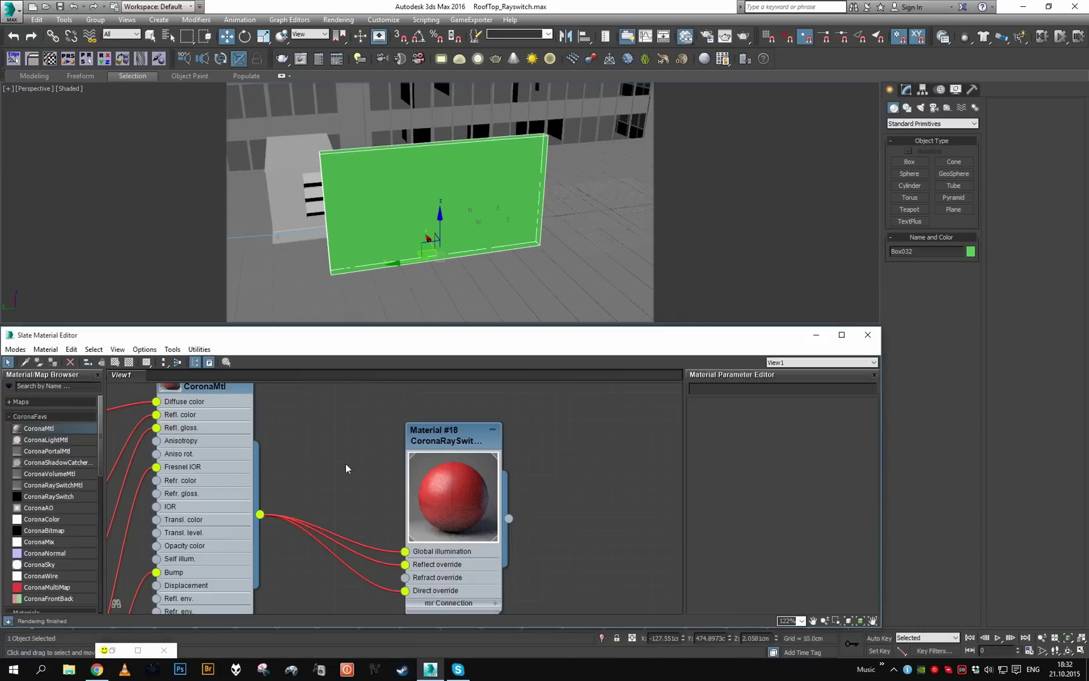
{"action": "middle_click_drag", "start_coordinate": [361, 486], "coordinate": [176, 529]}
Assign a new CoronaMtl to the box with diffuse level 0.0 and reflection and refraction levels 1.0.
{"action": "left_click_drag", "start_coordinate": [401, 440], "coordinate": [404, 443]}
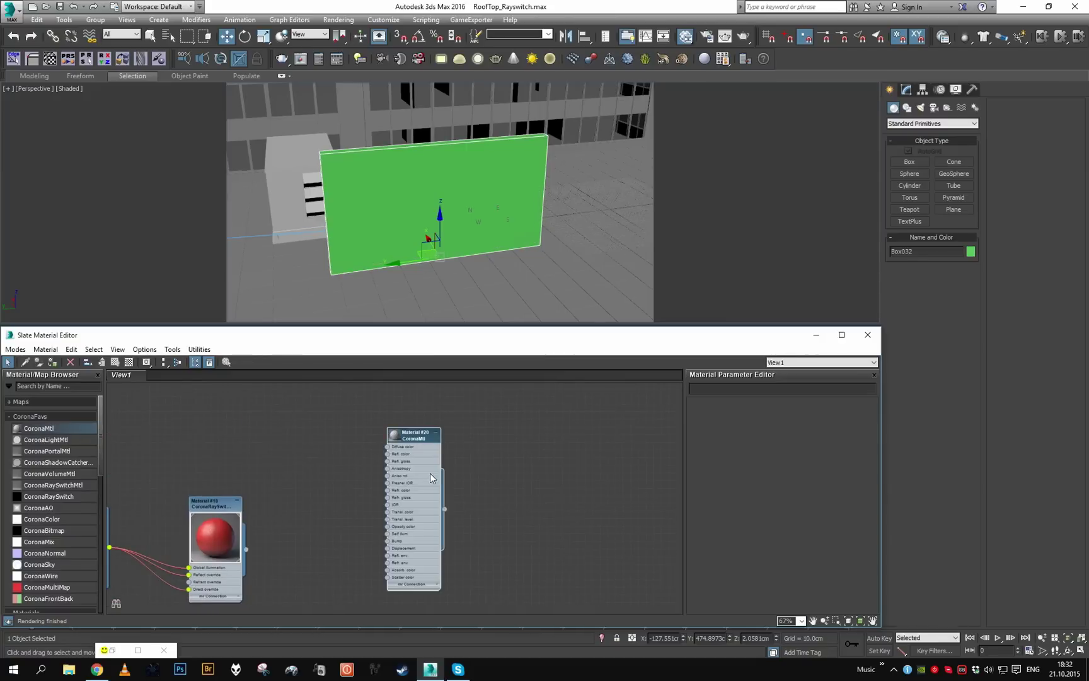
{"action": "double_click", "coordinate": [430, 473]}
{"action": "key", "text": "a"}
{"action": "right_click", "coordinate": [761, 423]}
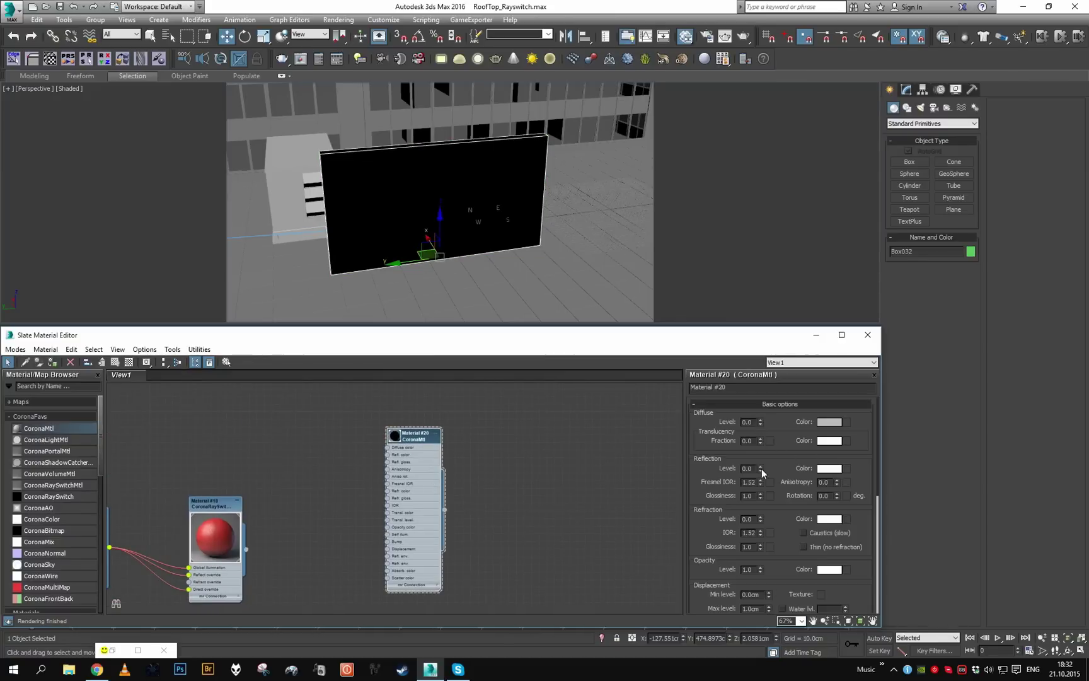
{"action": "key", "text": "Return"}
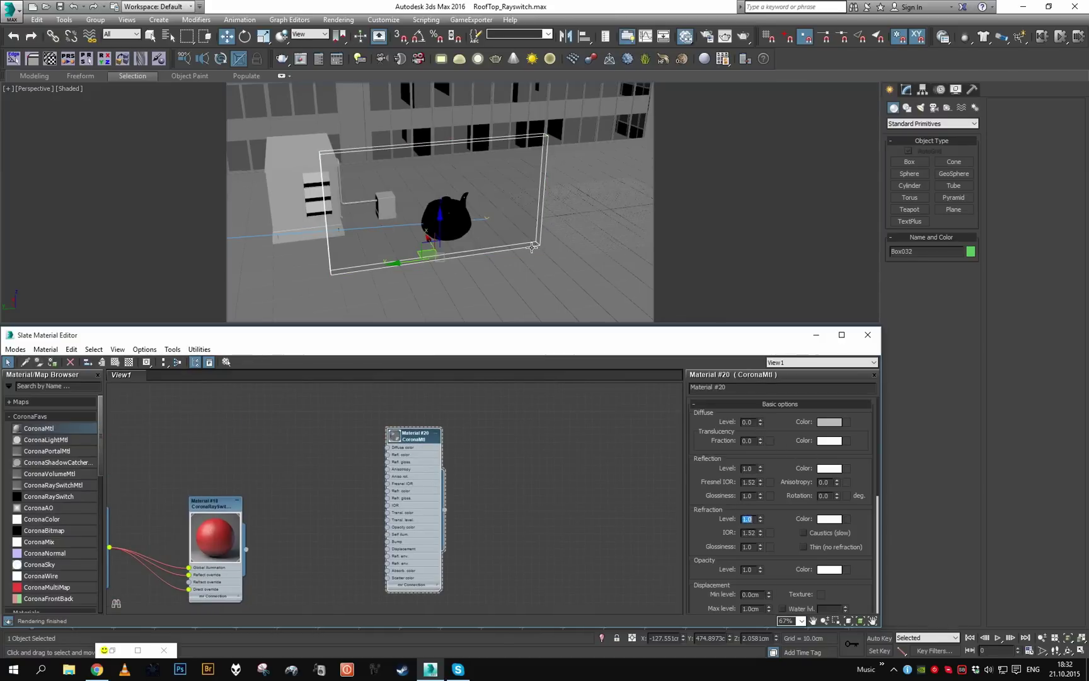
Frame the rooftop unit and teapot behind the glass box, render the view, then stop and close the frame buffer.
{"action": "middle_click_drag", "start_coordinate": [531, 249], "coordinate": [524, 277], "text": "alt"}
{"action": "scroll", "coordinate": [479, 252], "scroll_direction": "up", "scroll_amount": 2}
{"action": "mouse_move", "coordinate": [454, 252]}
{"action": "middle_mouse_down"}
{"action": "mouse_move", "coordinate": [520, 268]}
{"action": "mouse_move", "coordinate": [510, 233]}
{"action": "mouse_move", "coordinate": [472, 242]}
{"action": "middle_mouse_up"}
{"action": "key", "text": "shift+q"}
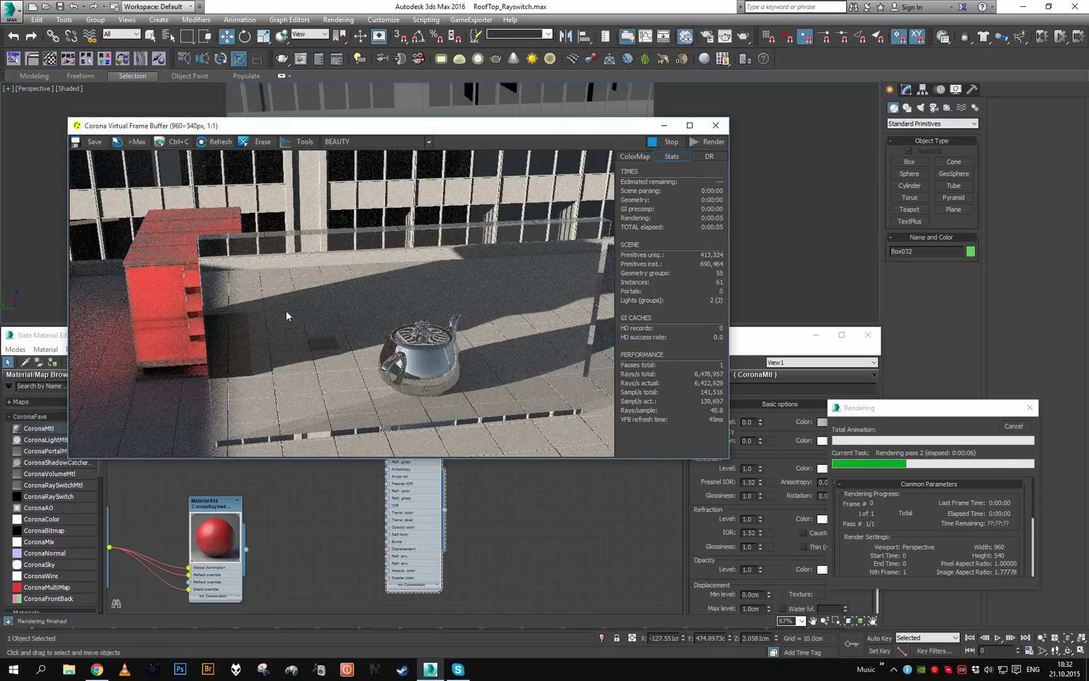
{"action": "left_click", "coordinate": [1013, 427]}
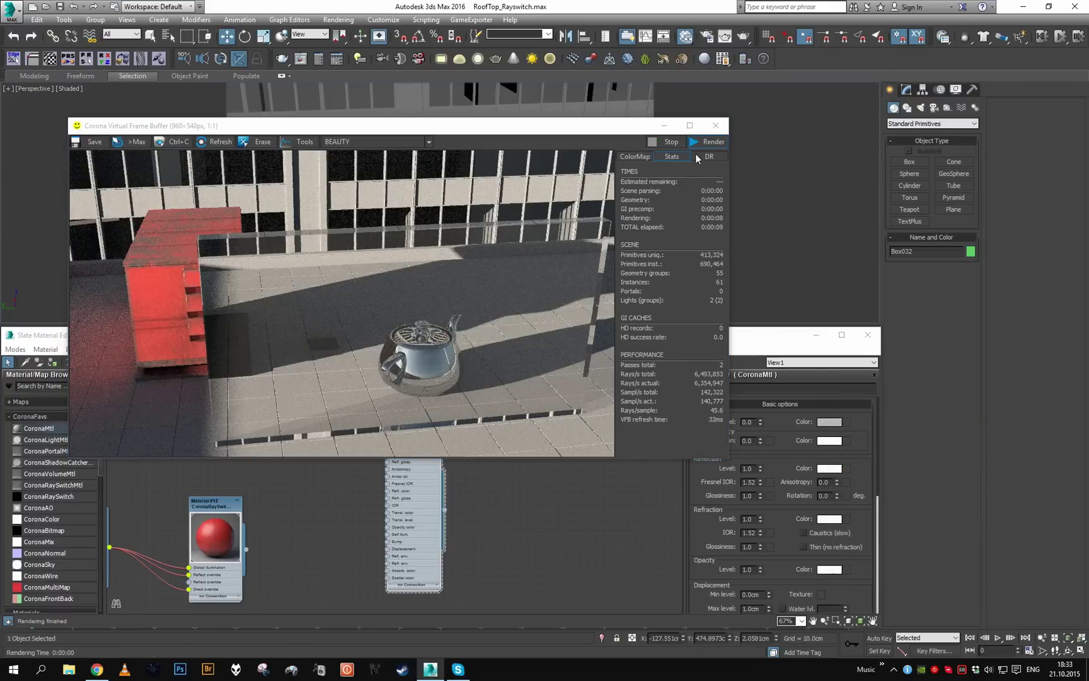
{"action": "left_click", "coordinate": [715, 126]}
Add a new CoronaMtl node near the ray switch material, collapse its input slots and display its parameters.
{"action": "middle_click_drag", "start_coordinate": [201, 493], "coordinate": [373, 506]}
{"action": "scroll", "coordinate": [401, 475], "scroll_direction": "down", "scroll_amount": 1}
{"action": "scroll", "coordinate": [401, 474], "scroll_direction": "up", "scroll_amount": 1}
{"action": "left_click_drag", "start_coordinate": [99, 430], "coordinate": [375, 452]}
{"action": "double_click", "coordinate": [376, 452]}
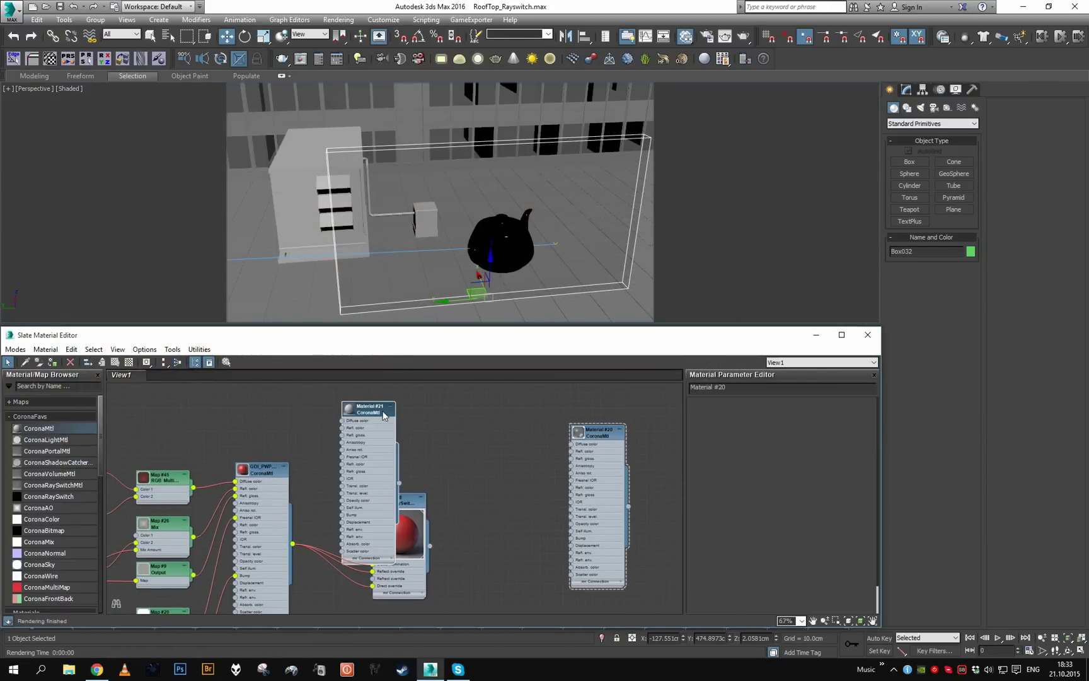
{"action": "double_click", "coordinate": [352, 412]}
{"action": "left_click", "coordinate": [391, 408]}
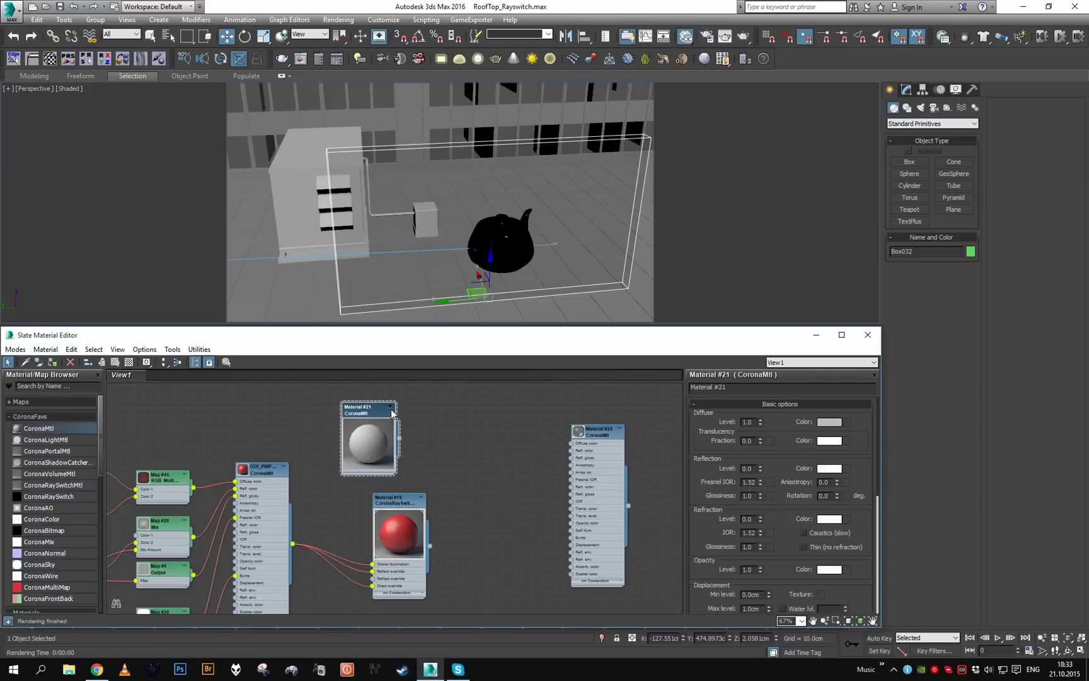
Position the new CoronaMtl node directly above the ray switch material, leaving free space around it.
{"action": "scroll", "coordinate": [376, 424], "scroll_direction": "up", "scroll_amount": 1}
{"action": "left_click_drag", "start_coordinate": [377, 410], "coordinate": [331, 419]}
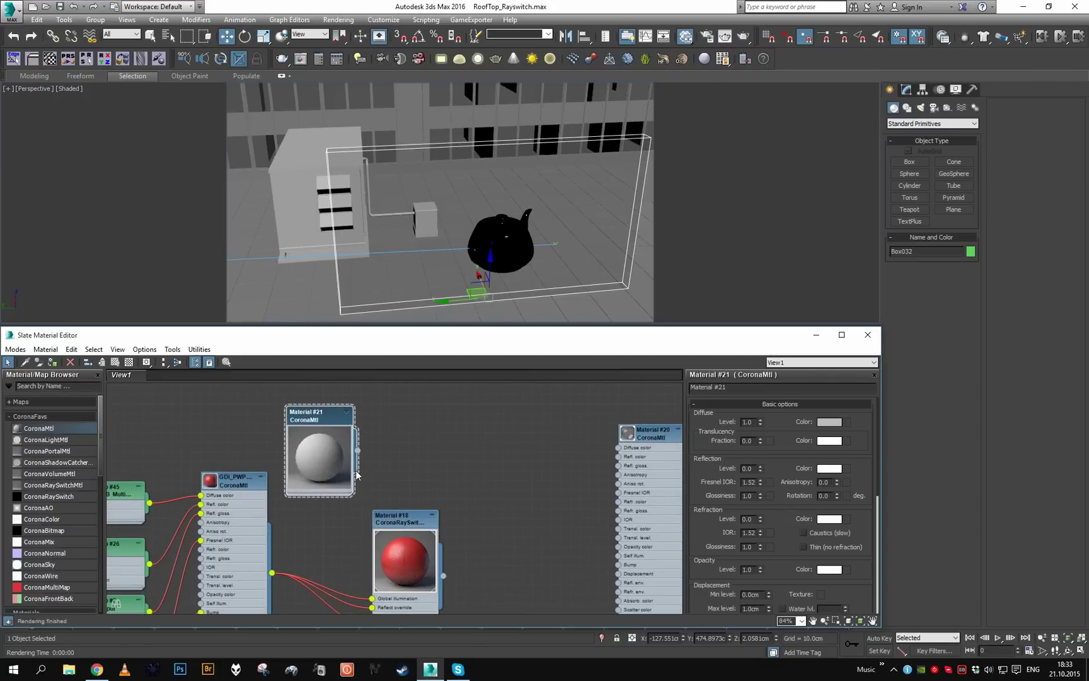
{"action": "scroll", "coordinate": [358, 476], "scroll_direction": "up", "scroll_amount": 1}
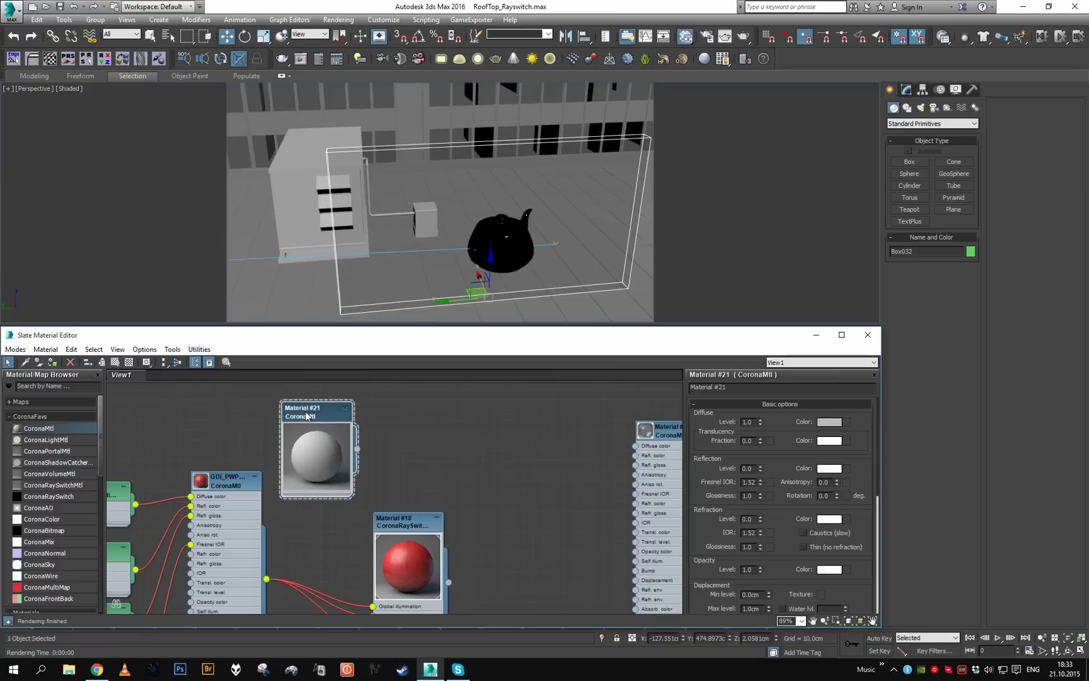
{"action": "left_click_drag", "start_coordinate": [306, 416], "coordinate": [387, 427]}
{"action": "middle_click_drag", "start_coordinate": [252, 417], "coordinate": [263, 489]}
{"action": "left_click_drag", "start_coordinate": [392, 522], "coordinate": [395, 454]}
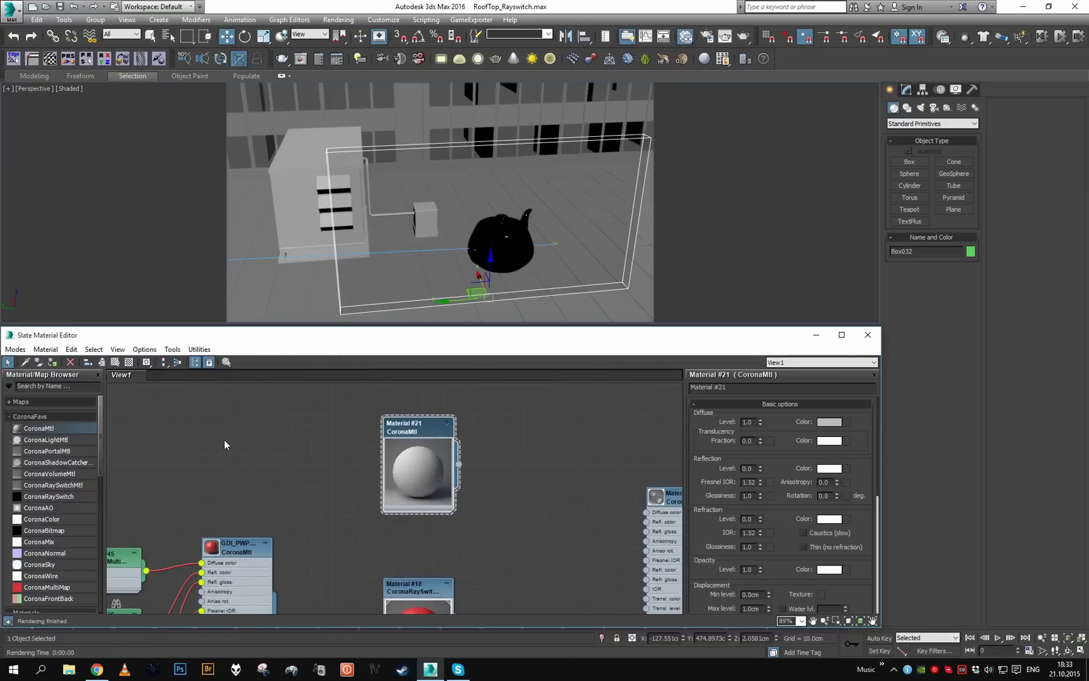
Find the Falloff map, add it beside the new CoronaMtl and connect it to the material's Opacity color input.
{"action": "scroll", "coordinate": [225, 440], "scroll_direction": "up", "scroll_amount": 1}
{"action": "left_click", "coordinate": [80, 417]}
{"action": "left_click", "coordinate": [78, 388]}
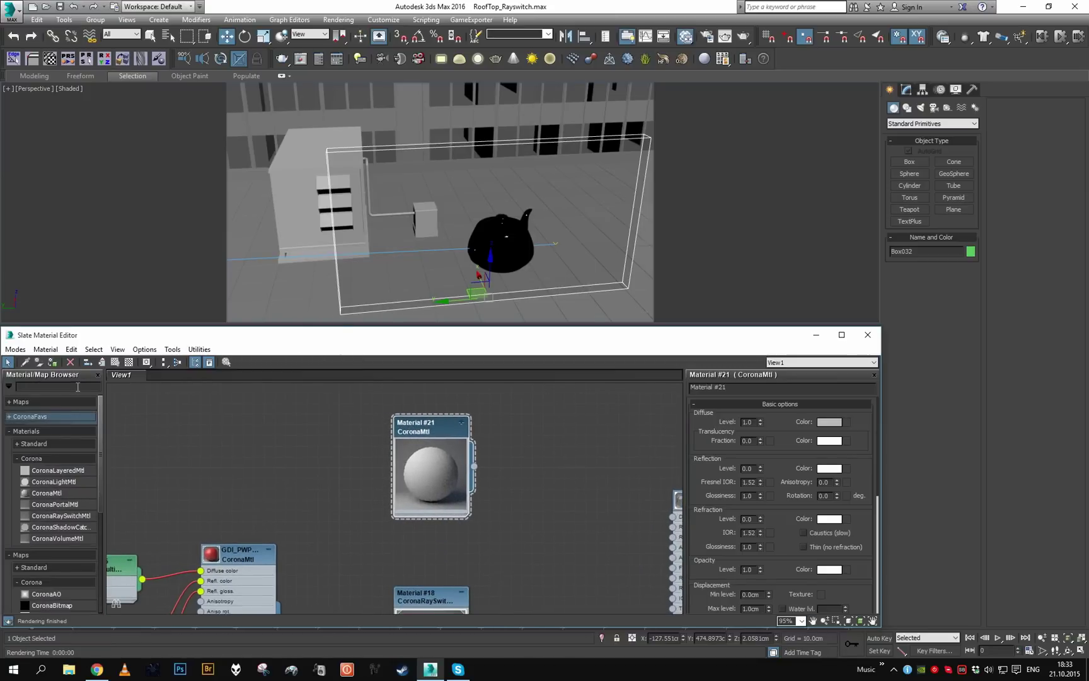
{"action": "type", "text": "f"}
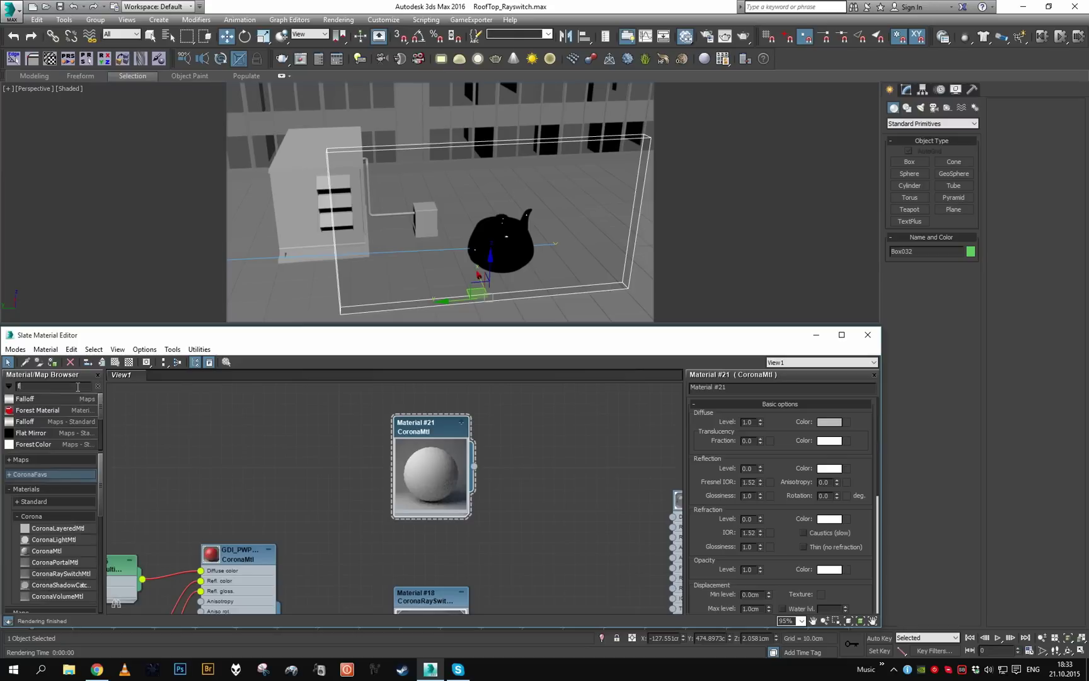
{"action": "left_click_drag", "start_coordinate": [26, 399], "coordinate": [243, 422]}
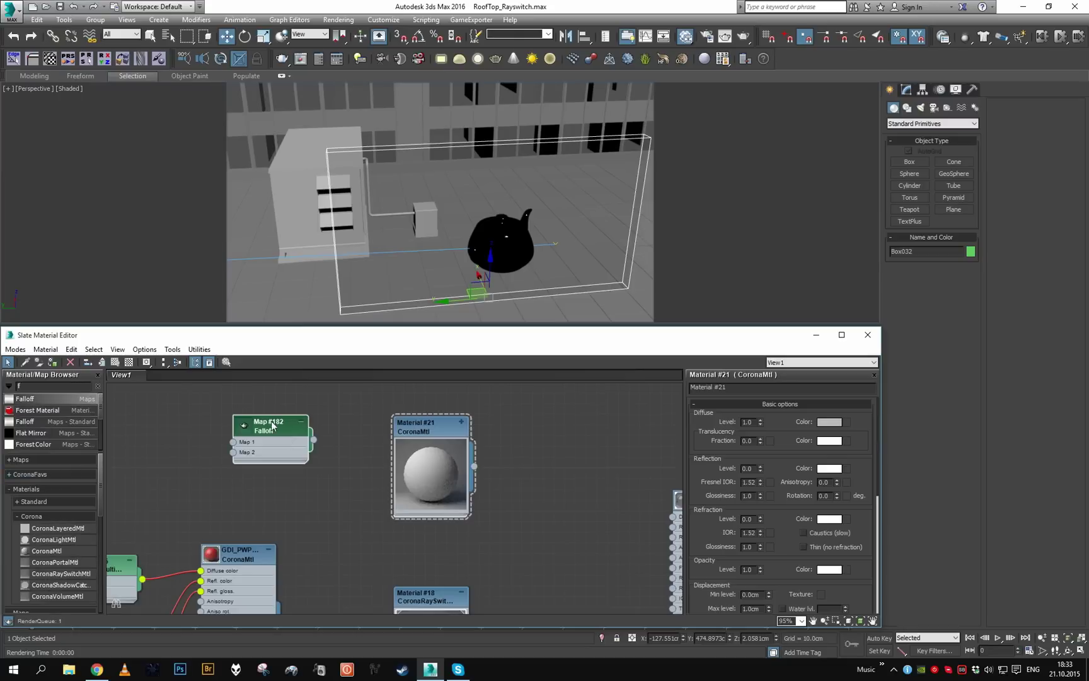
{"action": "left_click_drag", "start_coordinate": [435, 496], "coordinate": [434, 495]}
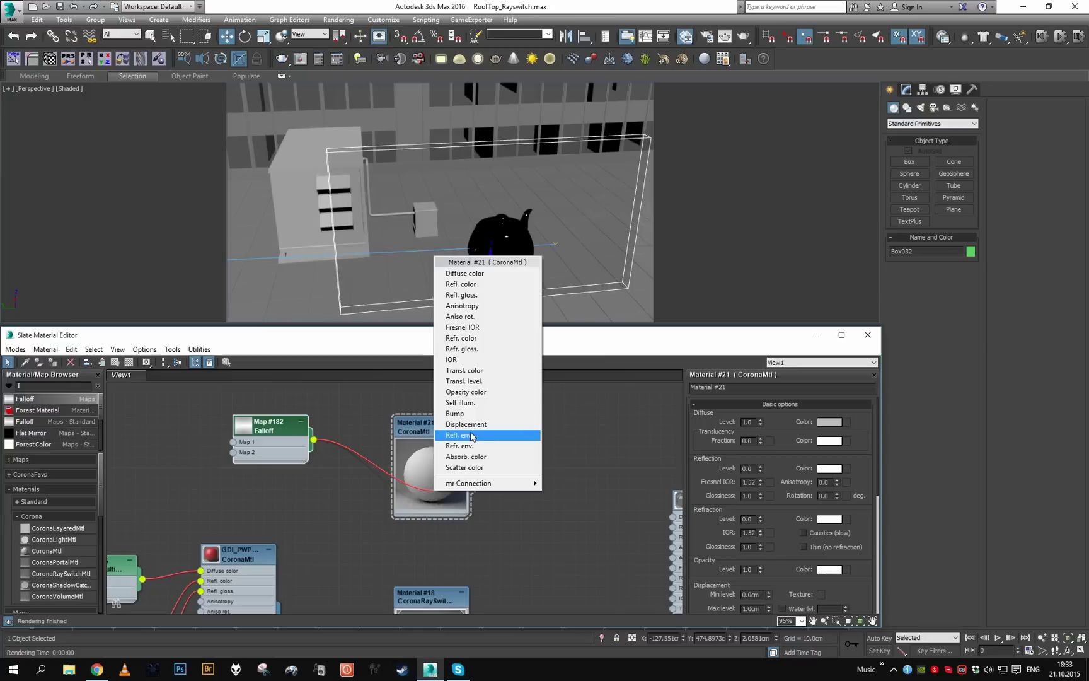
{"action": "left_click", "coordinate": [466, 392]}
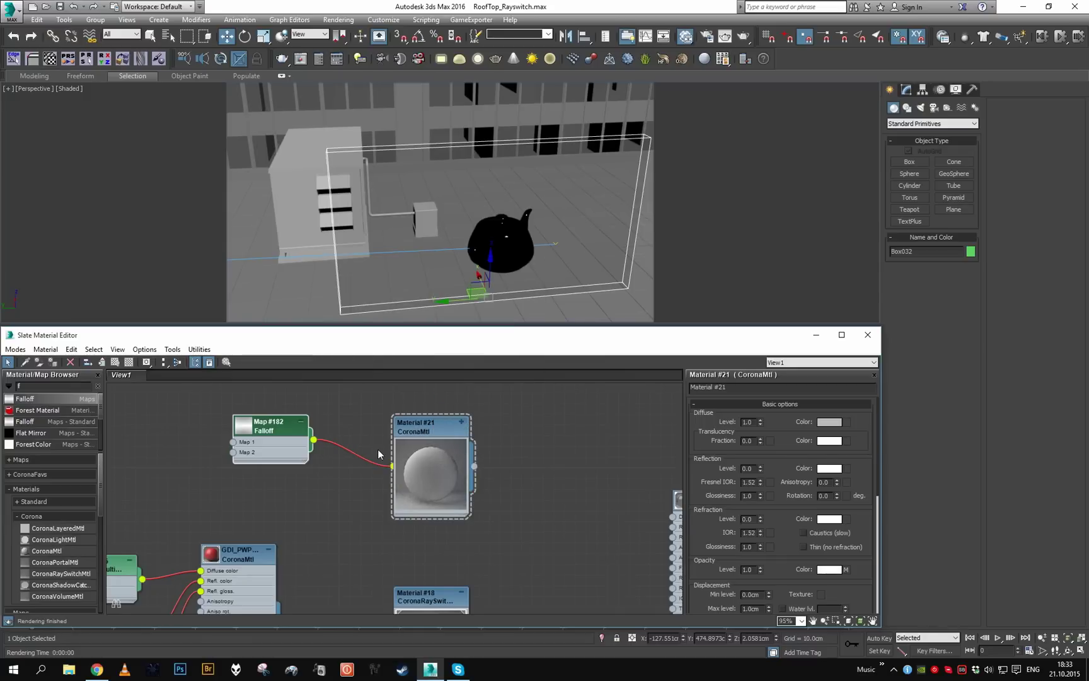
Set the Falloff map's falloff type to Fresnel.
{"action": "double_click", "coordinate": [272, 443]}
{"action": "left_click", "coordinate": [792, 457]}
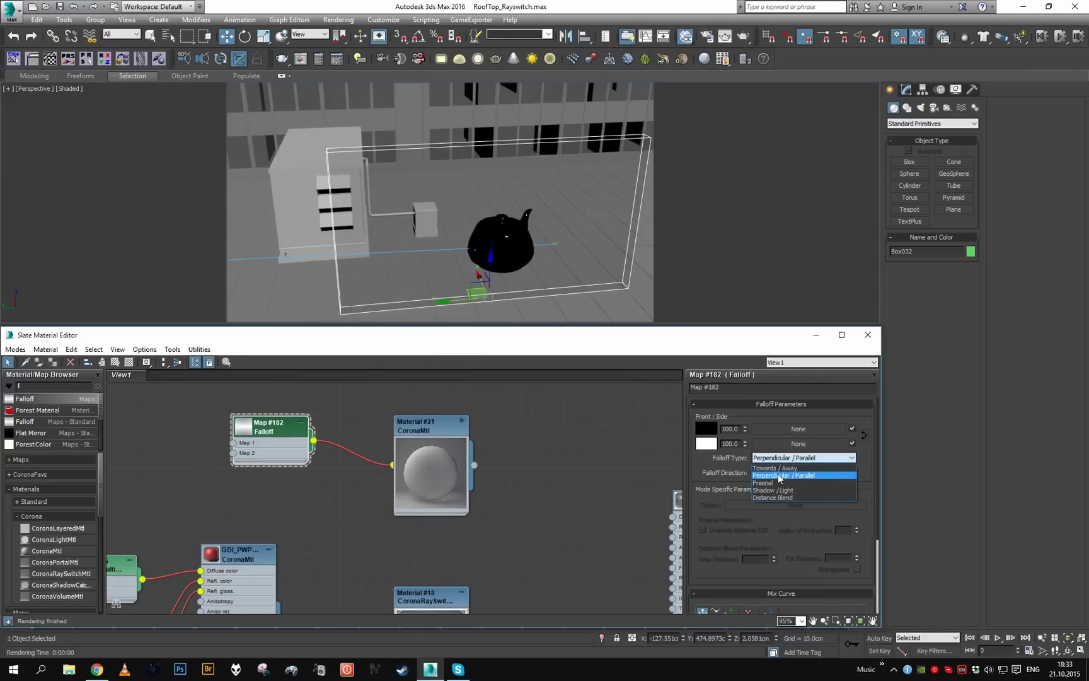
{"action": "left_click", "coordinate": [774, 482]}
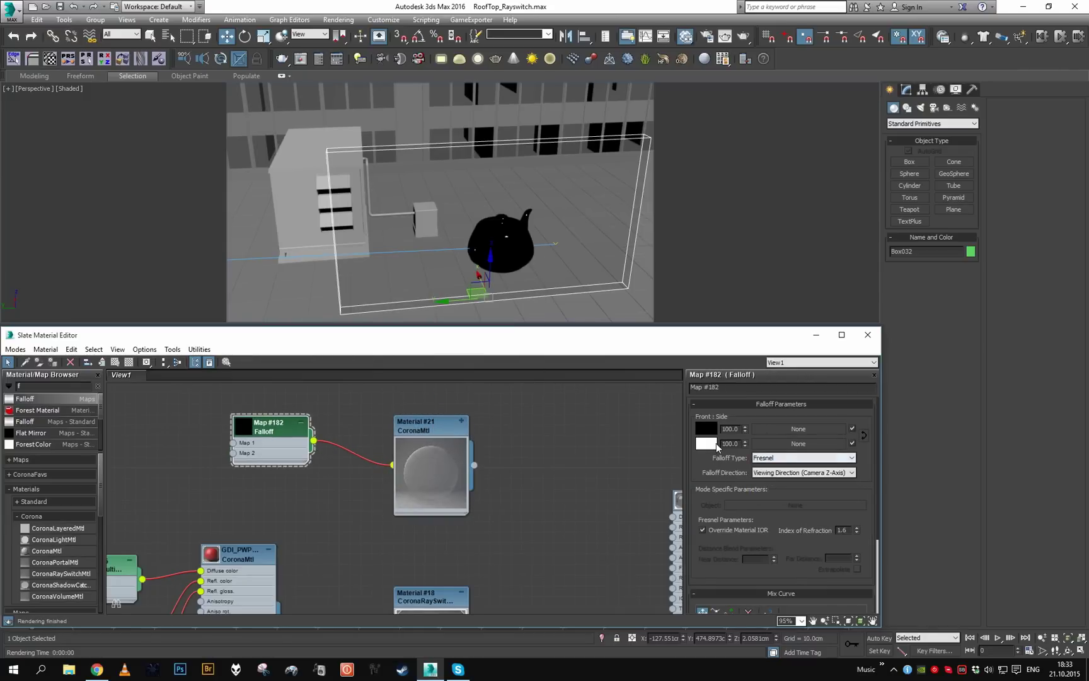
{"action": "left_click", "coordinate": [715, 444]}
{"action": "left_click", "coordinate": [409, 111]}
{"action": "left_click", "coordinate": [414, 120]}
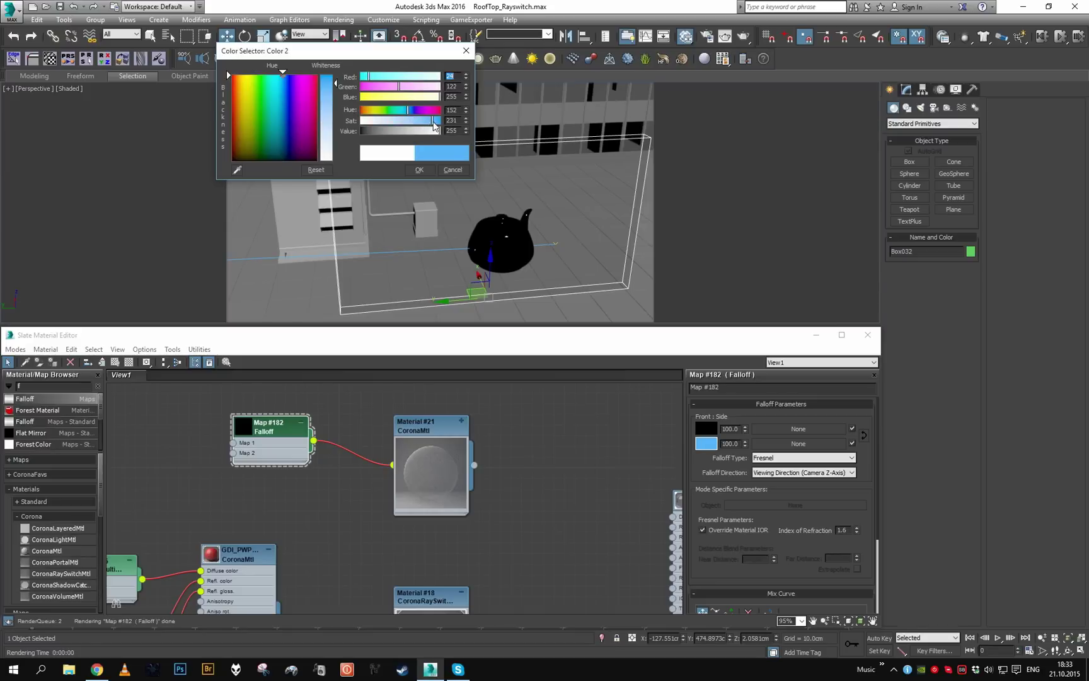
{"action": "left_click", "coordinate": [420, 170]}
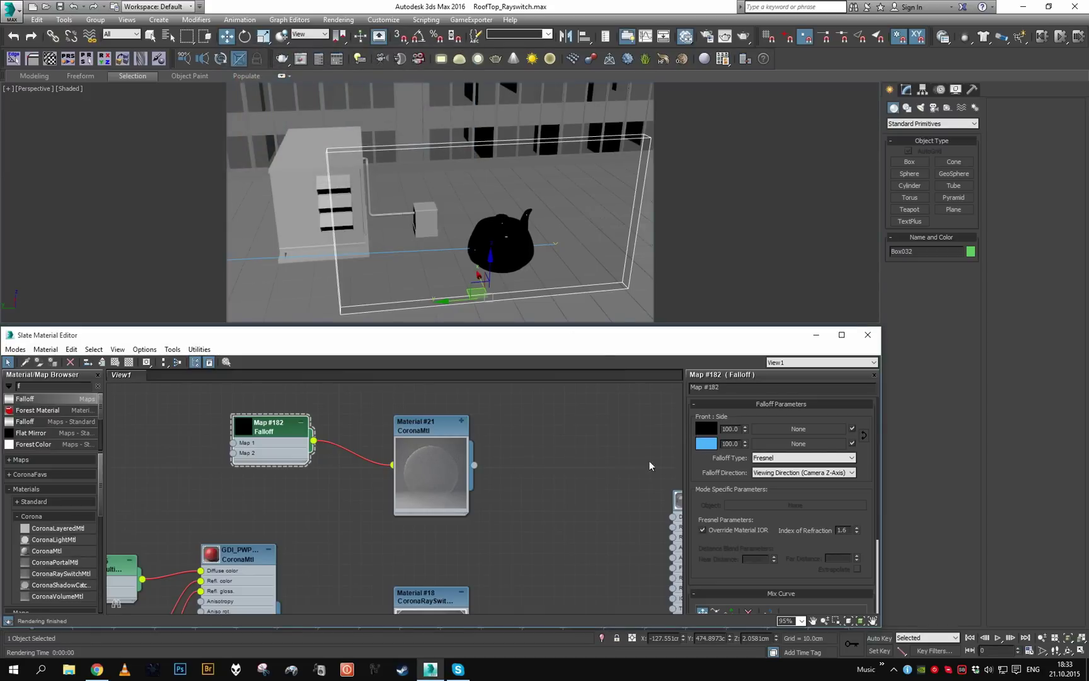
{"action": "left_click", "coordinate": [706, 443]}
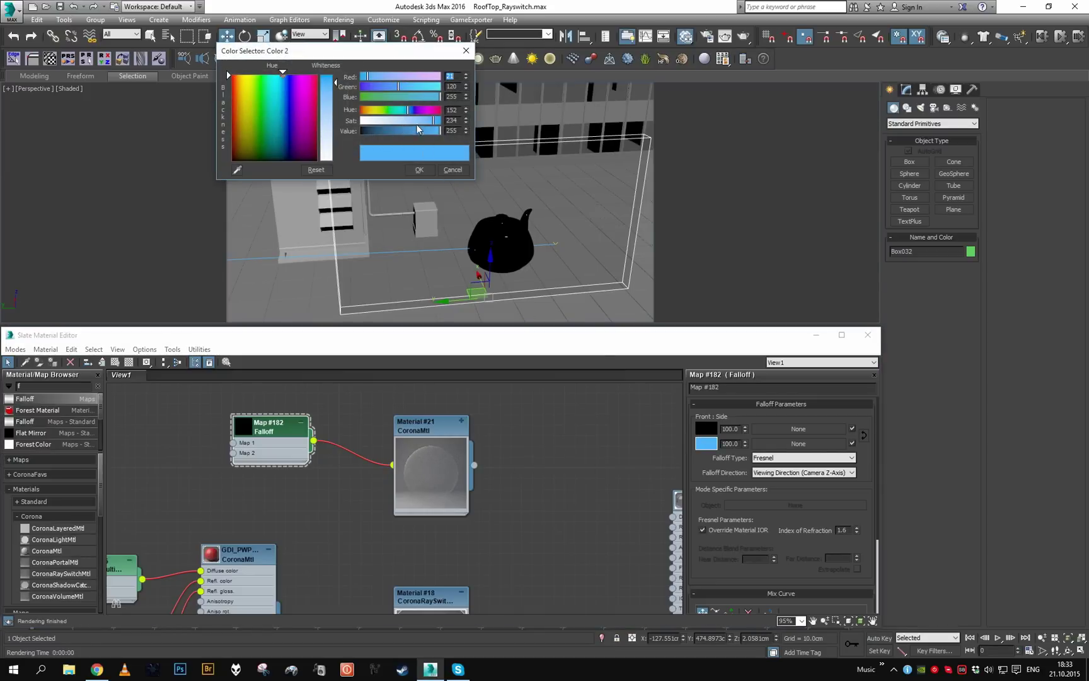
{"action": "left_click_drag", "start_coordinate": [418, 121], "coordinate": [361, 120]}
{"action": "left_click", "coordinate": [421, 170]}
Set the new CoronaMtl's diffuse color to light cyan blue.
{"action": "left_click", "coordinate": [439, 428]}
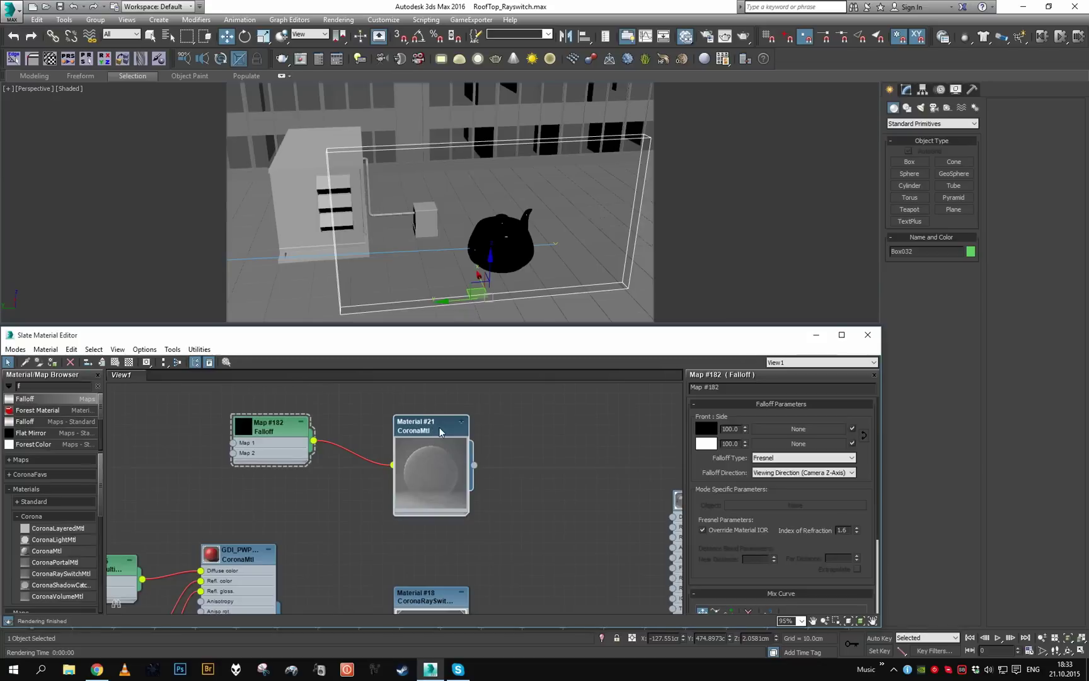
{"action": "double_click", "coordinate": [440, 432]}
{"action": "left_click", "coordinate": [825, 421]}
{"action": "left_click", "coordinate": [426, 131]}
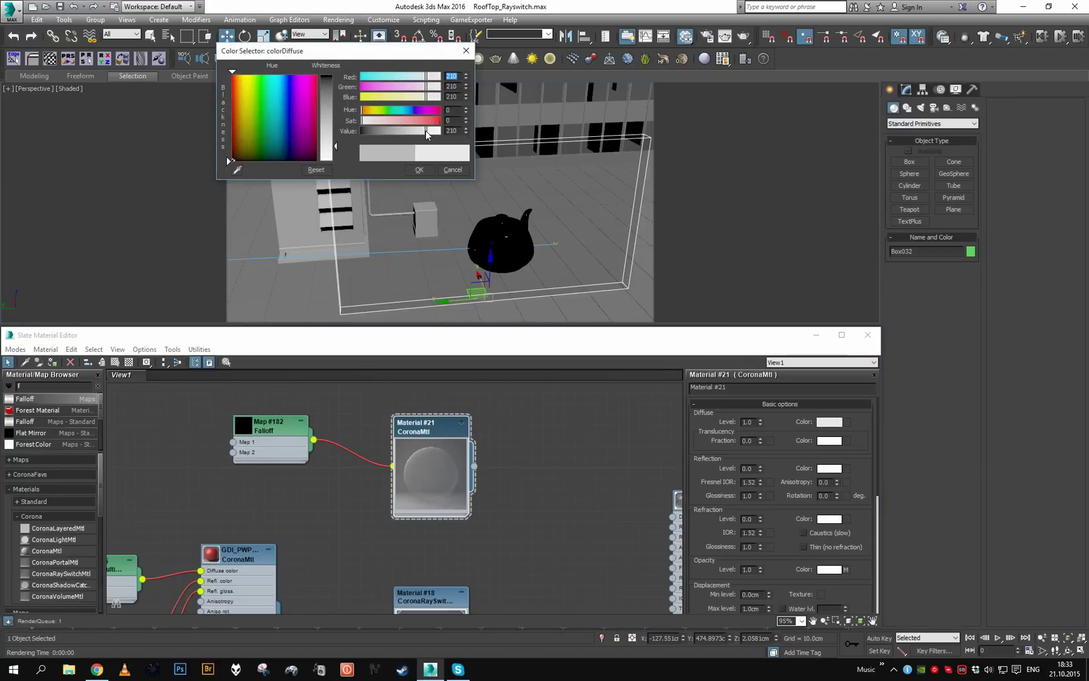
{"action": "left_click_drag", "start_coordinate": [424, 123], "coordinate": [435, 121]}
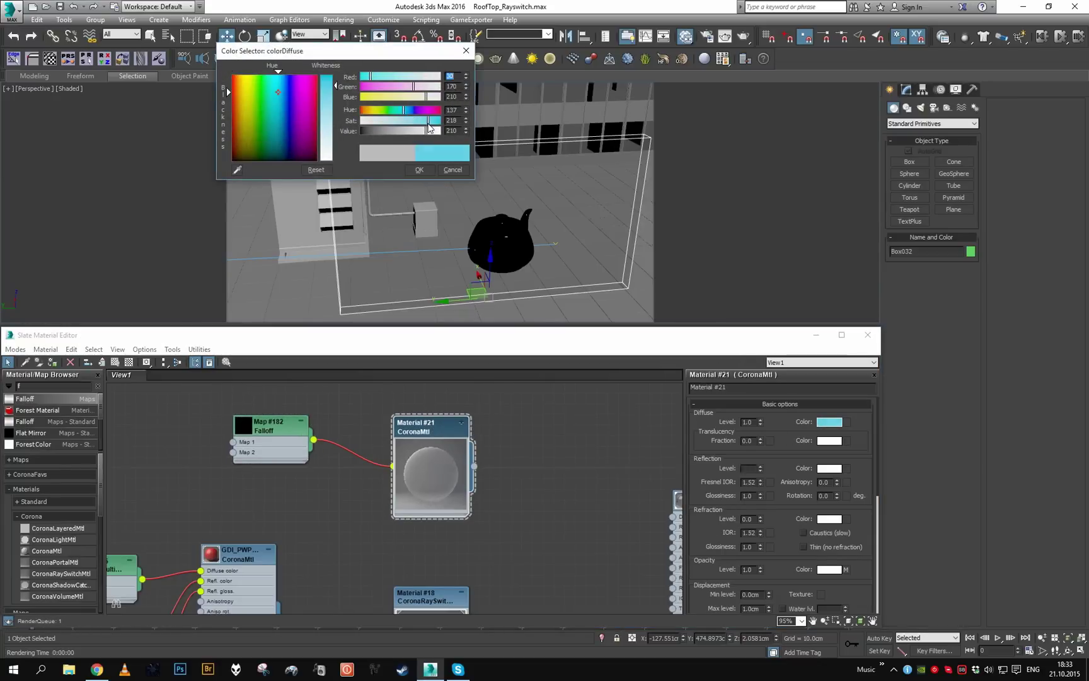
{"action": "left_click", "coordinate": [419, 170]}
Connect the cyan CoronaMtl to the ray switch's Refract override input.
{"action": "scroll", "coordinate": [497, 477], "scroll_direction": "down", "scroll_amount": 2}
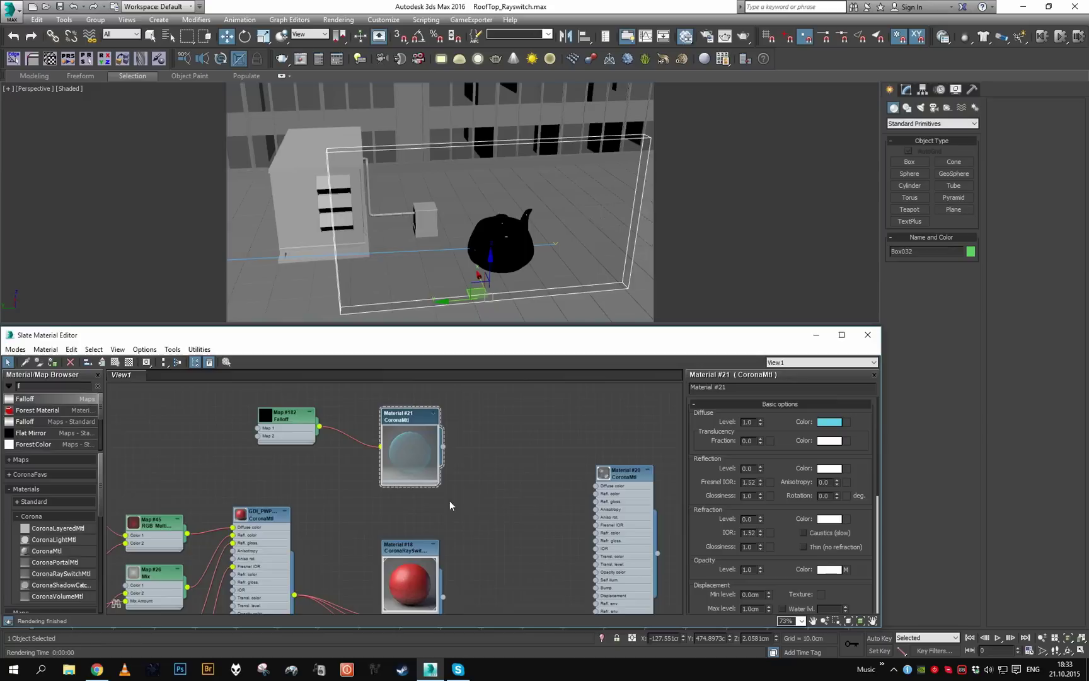
{"action": "middle_click_drag", "start_coordinate": [450, 500], "coordinate": [454, 404]}
{"action": "left_click_drag", "start_coordinate": [399, 580], "coordinate": [389, 588]}
Render the perspective view of the unit behind the glass box, then stop the render and close the frame buffer.
{"action": "left_click", "coordinate": [415, 216]}
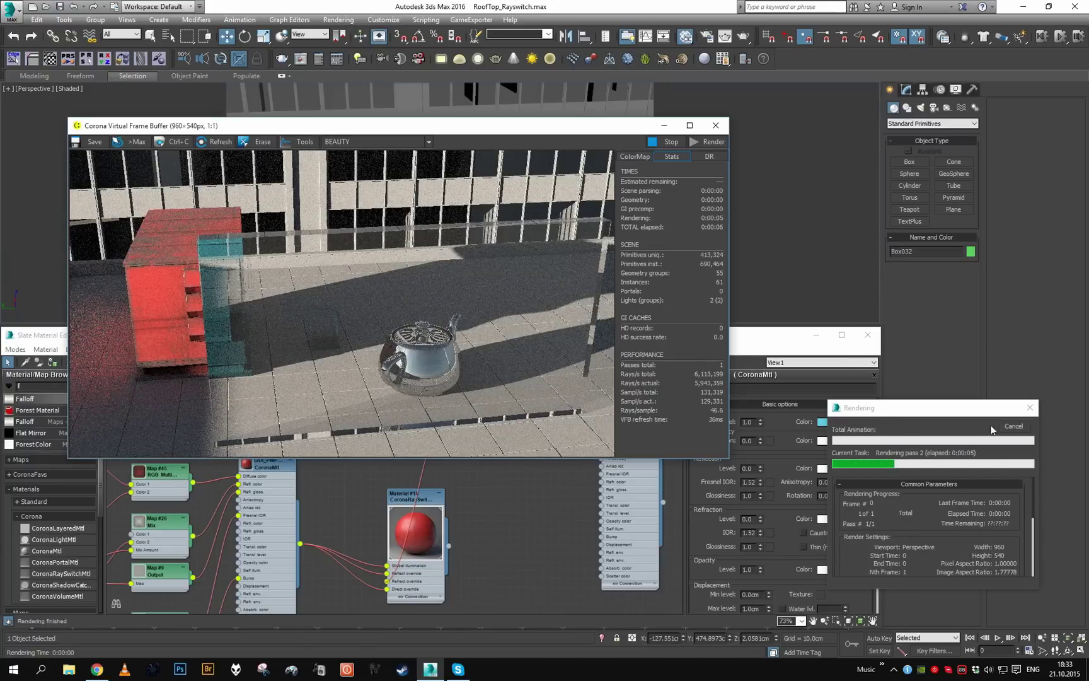
{"action": "left_click", "coordinate": [1014, 426]}
{"action": "left_click", "coordinate": [715, 125]}
Frame the rooftop unit more closely behind the glass box, render the view, then stop and close the frame buffer.
{"action": "scroll", "coordinate": [353, 233], "scroll_direction": "up", "scroll_amount": 6}
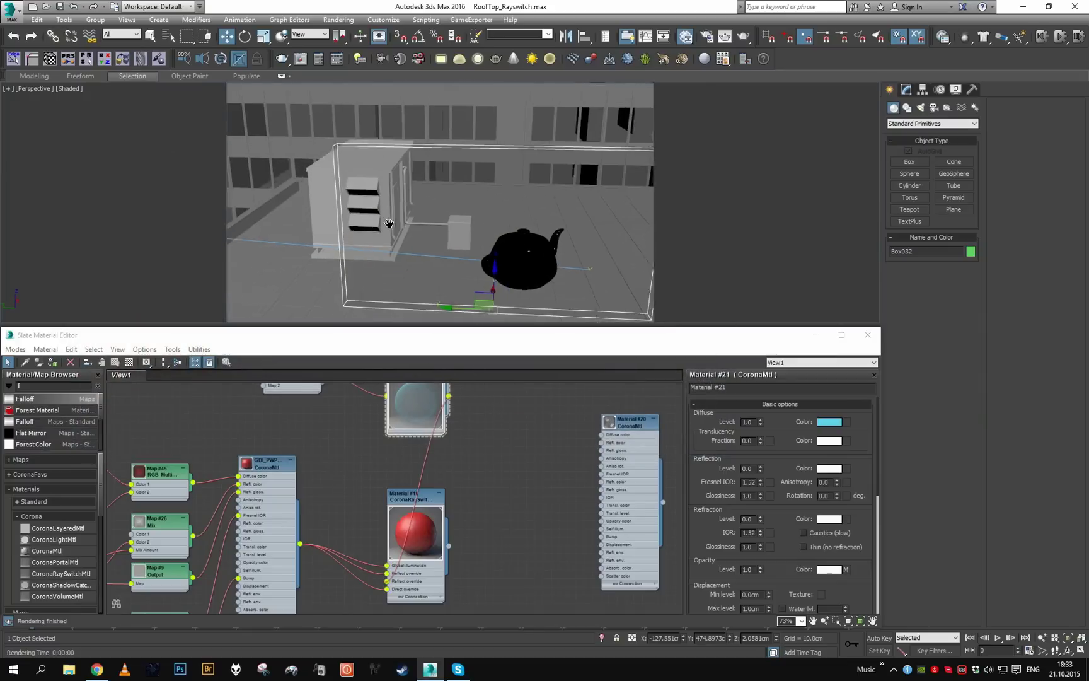
{"action": "scroll", "coordinate": [412, 217], "scroll_direction": "down", "scroll_amount": 5}
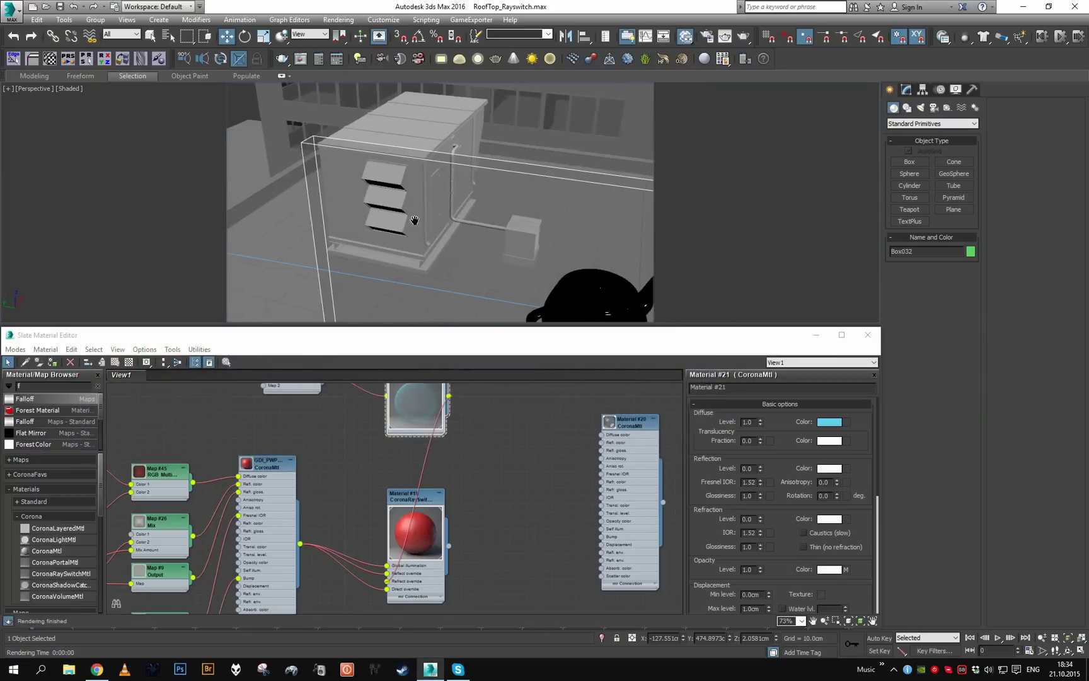
{"action": "middle_click_drag", "start_coordinate": [451, 207], "coordinate": [452, 205]}
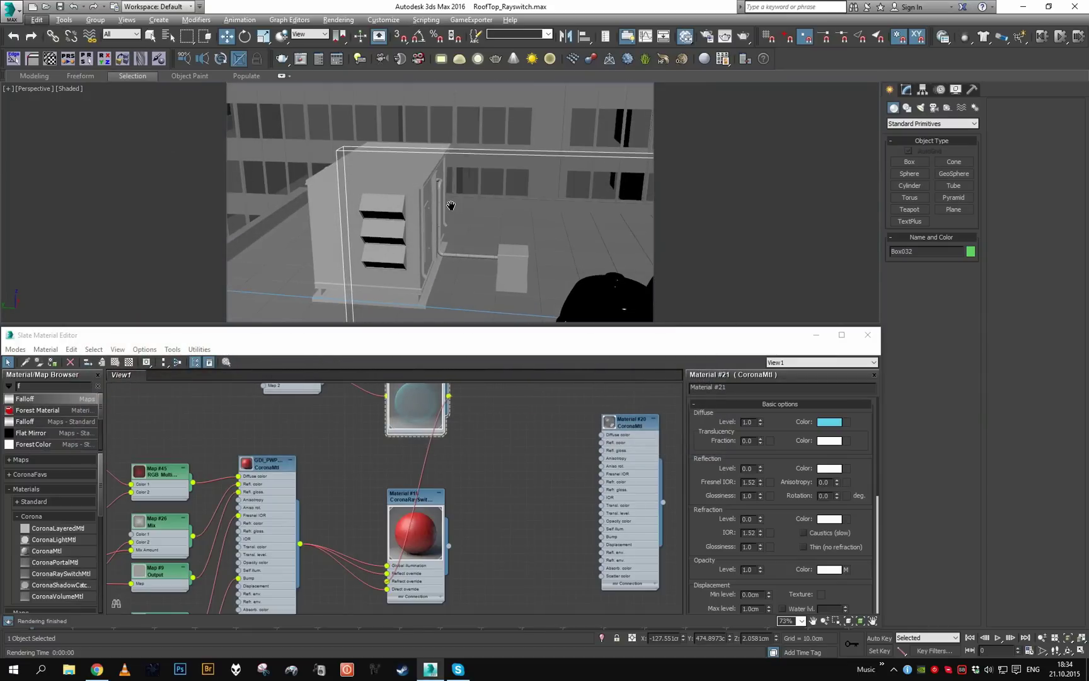
{"action": "key", "text": "shift+q"}
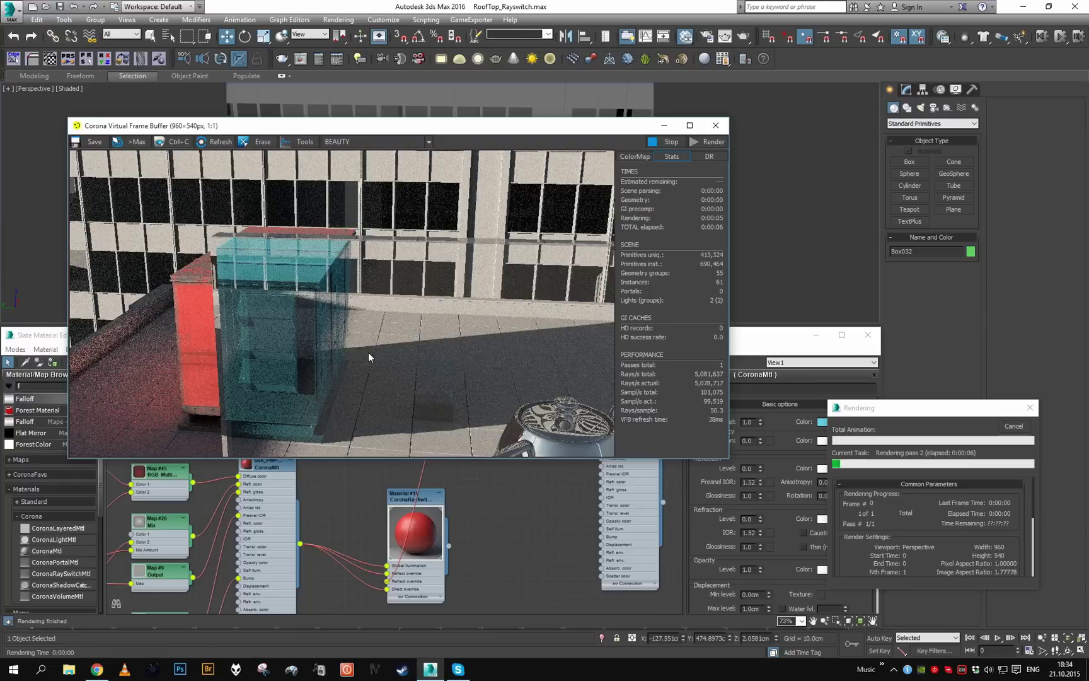
{"action": "left_click", "coordinate": [1012, 427]}
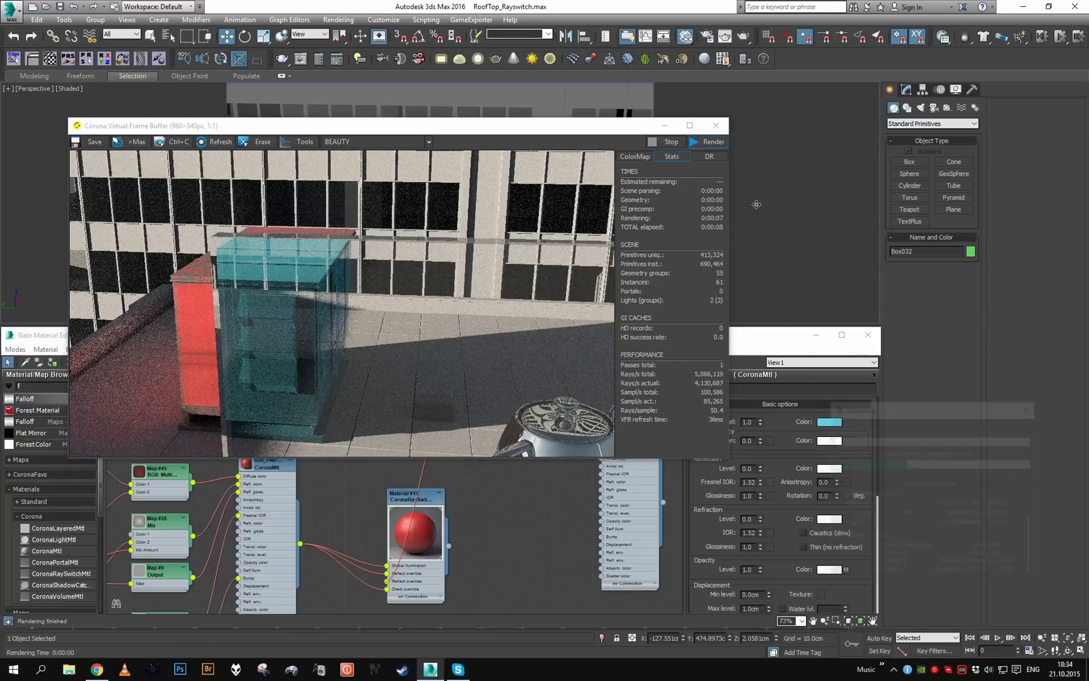
{"action": "left_click", "coordinate": [716, 125]}
Delete the Falloff map and the cyan CoronaMtl it feeds from the material graph.
{"action": "scroll", "coordinate": [488, 464], "scroll_direction": "down", "scroll_amount": 2}
{"action": "scroll", "coordinate": [465, 538], "scroll_direction": "up", "scroll_amount": 2}
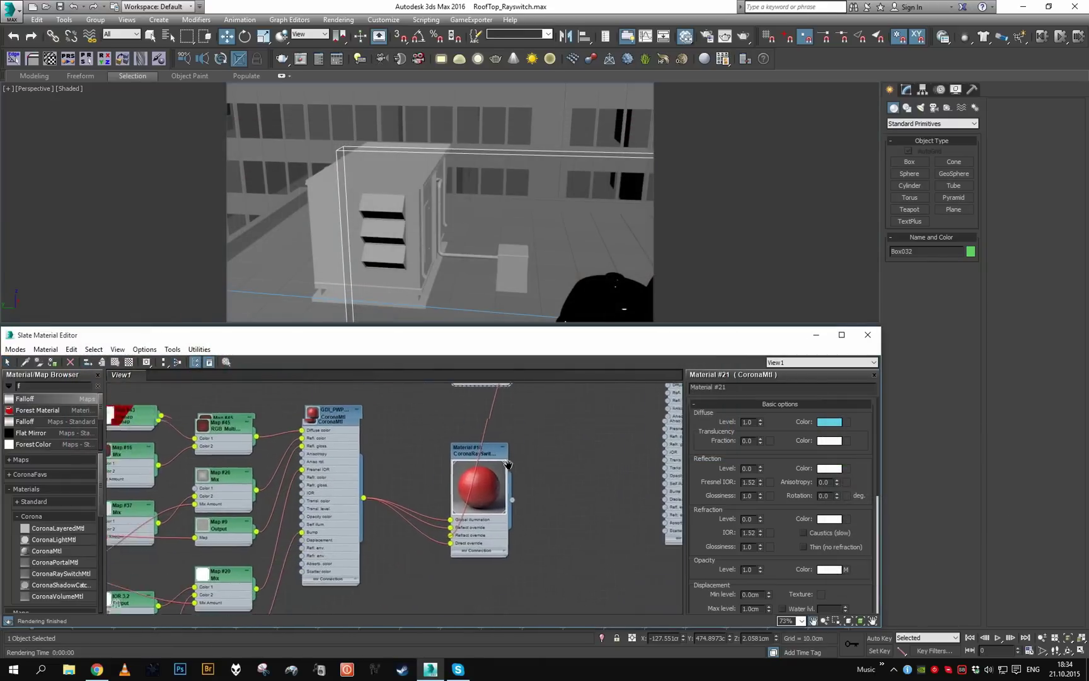
{"action": "scroll", "coordinate": [484, 508], "scroll_direction": "up", "scroll_amount": 2}
{"action": "middle_click_drag", "start_coordinate": [508, 465], "coordinate": [472, 571]}
{"action": "scroll", "coordinate": [493, 456], "scroll_direction": "down", "scroll_amount": 1}
{"action": "scroll", "coordinate": [467, 555], "scroll_direction": "down", "scroll_amount": 1}
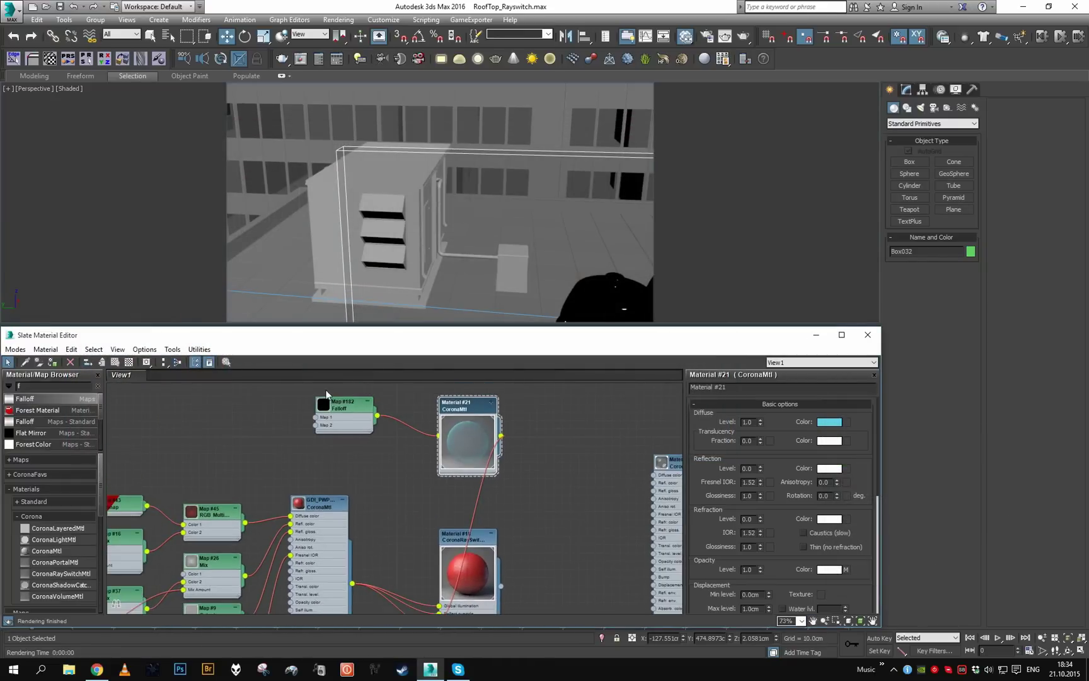
{"action": "left_click_drag", "start_coordinate": [326, 390], "coordinate": [476, 434]}
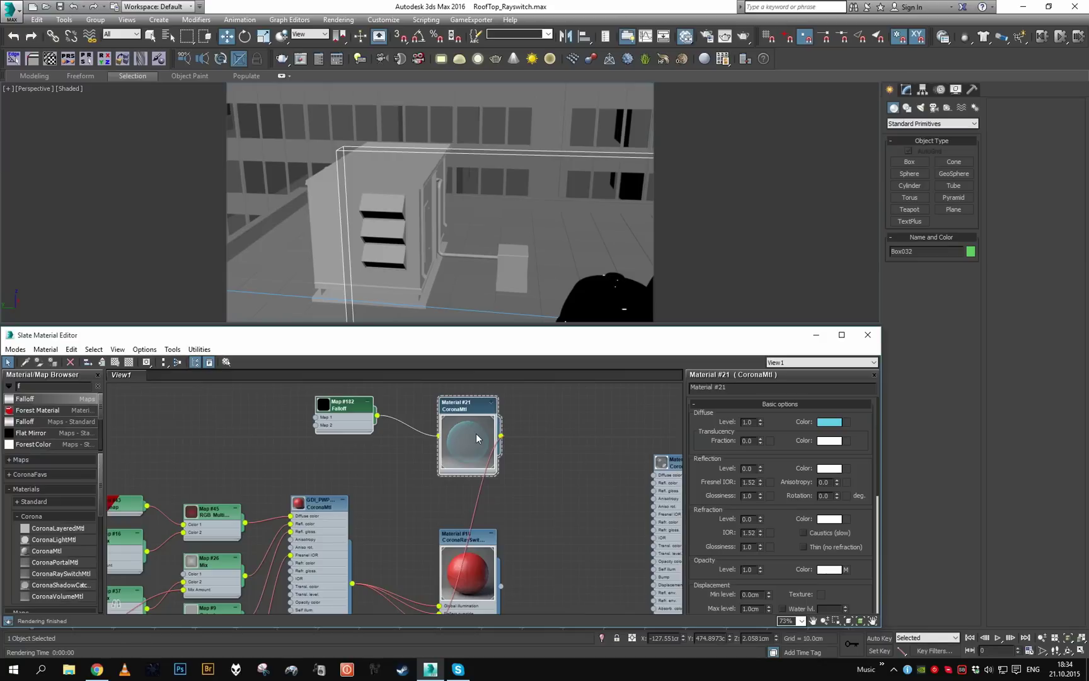
{"action": "scroll", "coordinate": [476, 433], "scroll_direction": "down", "scroll_amount": 3}
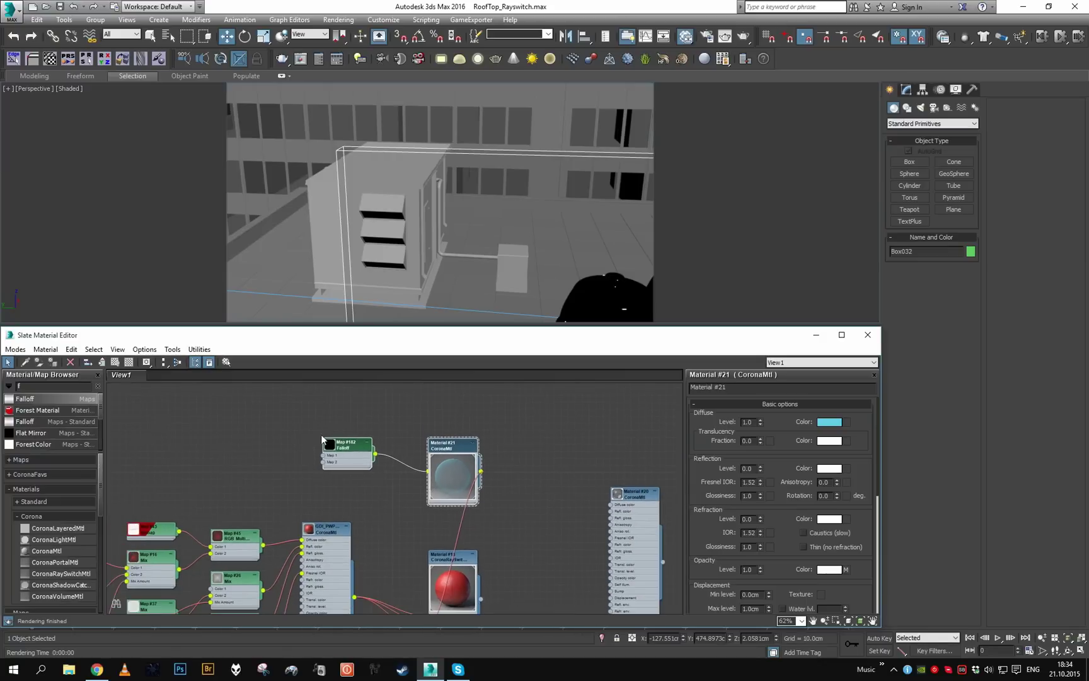
{"action": "key", "text": "Delete"}
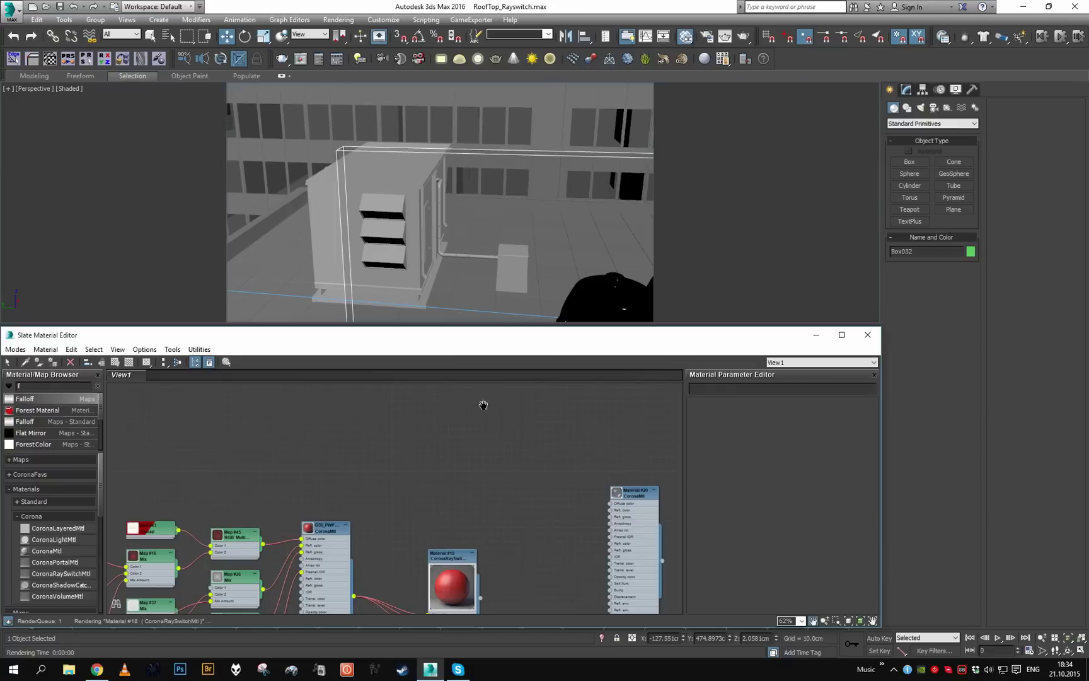
Disconnect the ray switch's Global illumination and Reflect override inputs and display the ray switch's parameters.
{"action": "scroll", "coordinate": [481, 435], "scroll_direction": "up", "scroll_amount": 5}
{"action": "scroll", "coordinate": [481, 443], "scroll_direction": "up", "scroll_amount": 2}
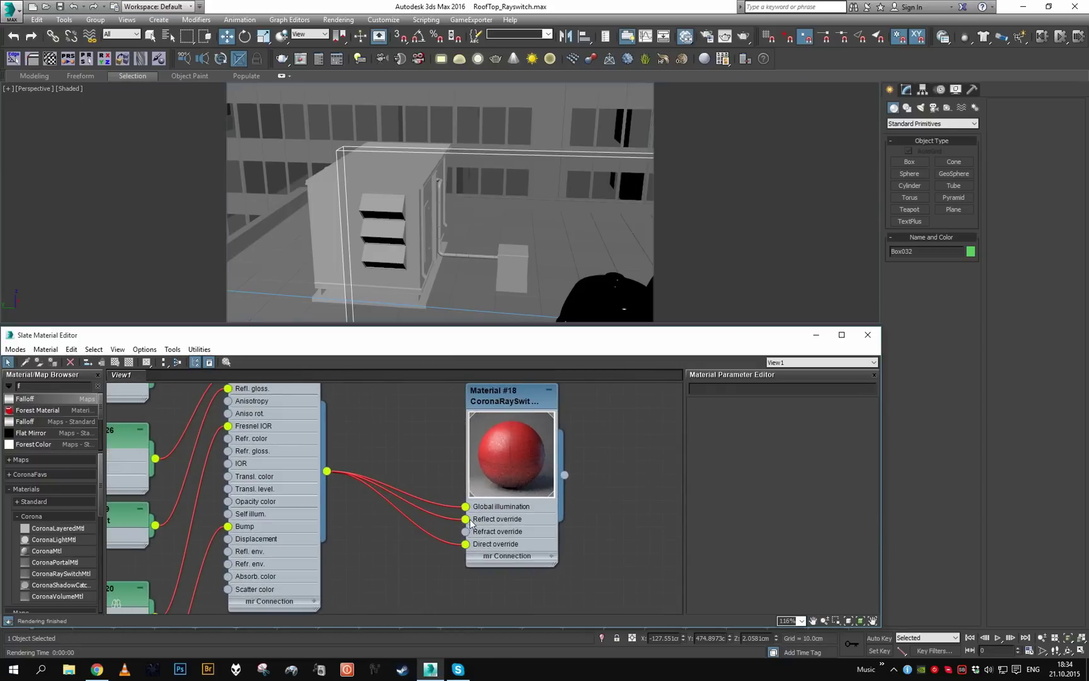
{"action": "left_click_drag", "start_coordinate": [466, 507], "coordinate": [440, 510]}
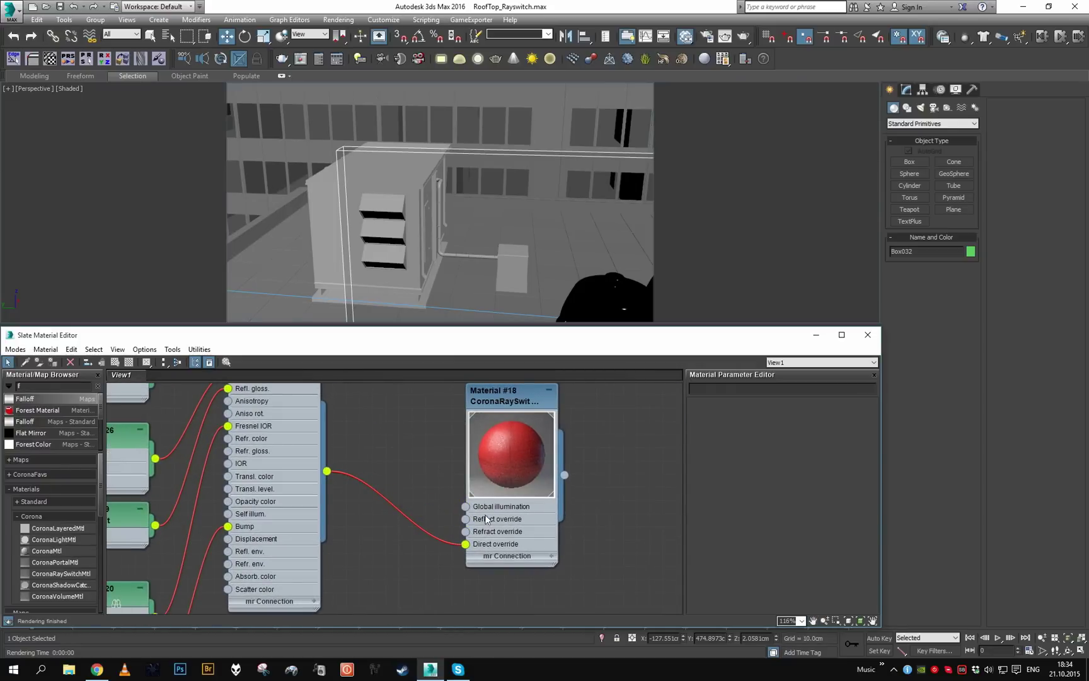
{"action": "scroll", "coordinate": [473, 548], "scroll_direction": "down", "scroll_amount": 1}
{"action": "middle_click_drag", "start_coordinate": [507, 520], "coordinate": [501, 552]}
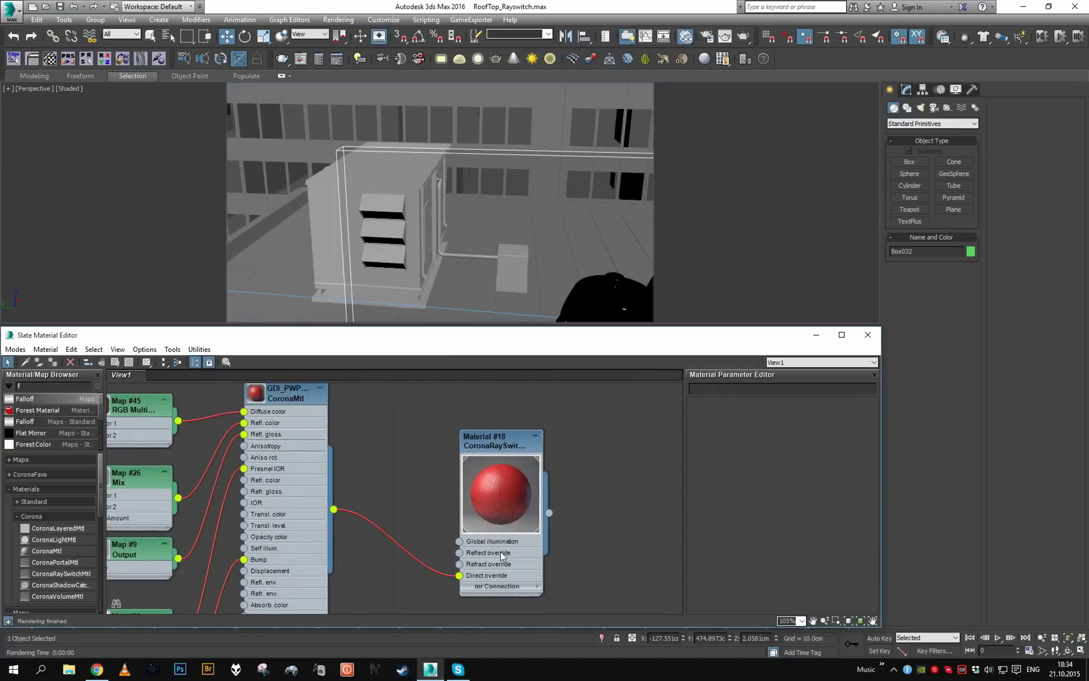
{"action": "left_click", "coordinate": [500, 552]}
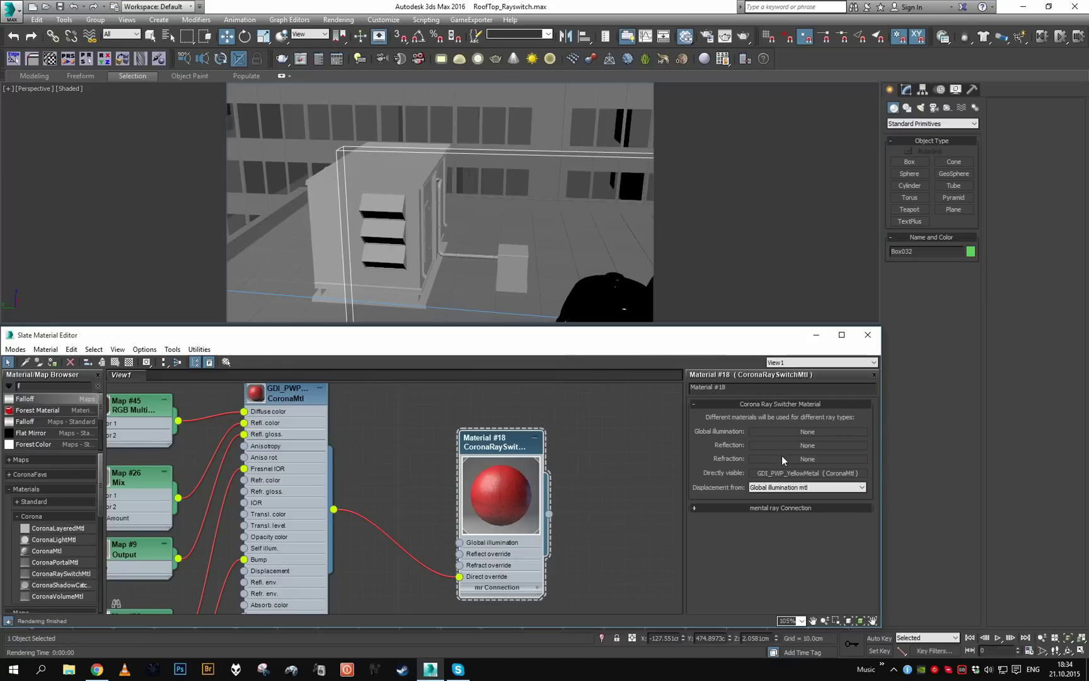
Hide the glass box, render the rooftop unit beside the teapot from a wider view, and stop the render.
{"action": "middle_click", "coordinate": [525, 220]}
{"action": "scroll", "coordinate": [525, 220], "scroll_direction": "down", "scroll_amount": 3}
{"action": "middle_click_drag", "start_coordinate": [500, 213], "coordinate": [543, 207], "text": "alt"}
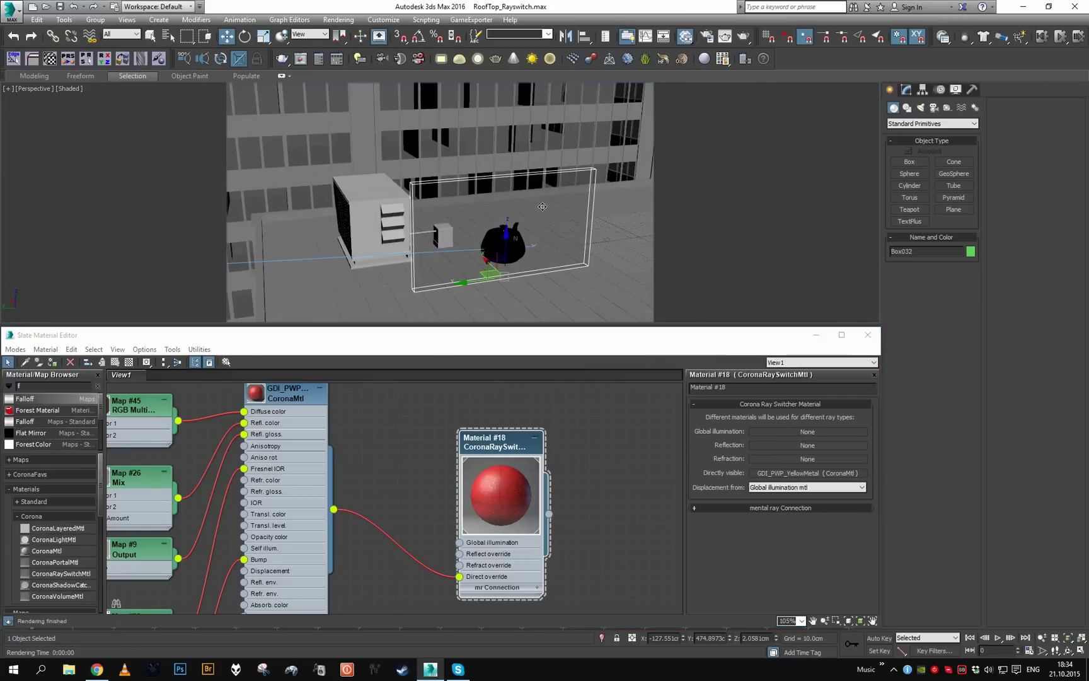
{"action": "scroll", "coordinate": [476, 209], "scroll_direction": "up", "scroll_amount": 3}
{"action": "key", "text": "Delete"}
{"action": "key", "text": "shift+q"}
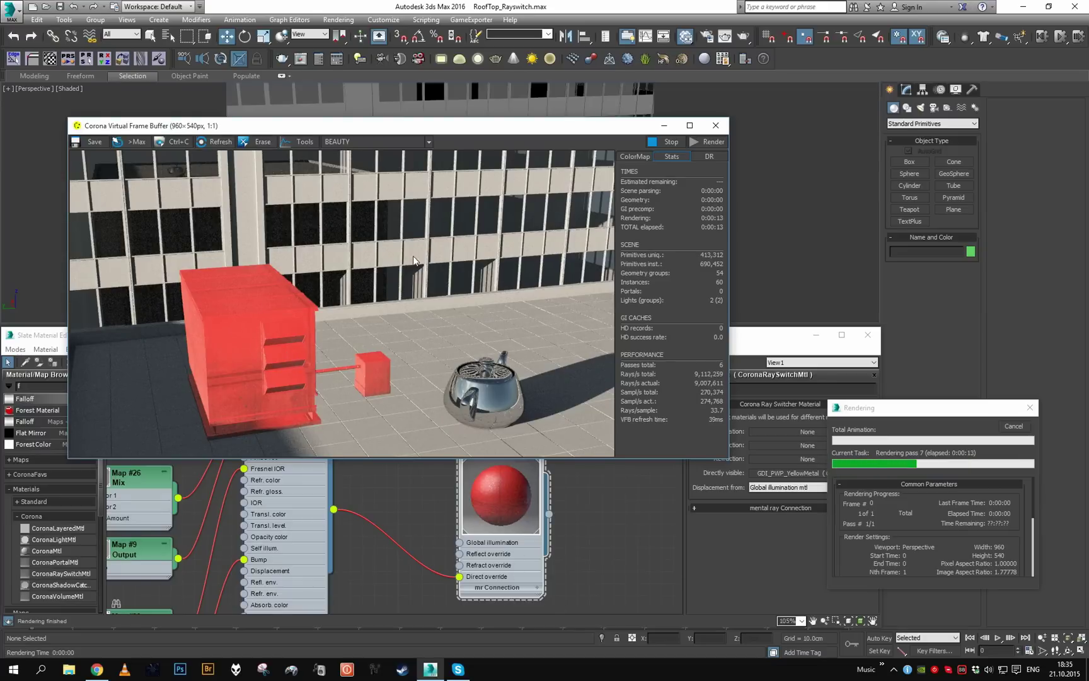
{"action": "left_click", "coordinate": [1020, 427]}
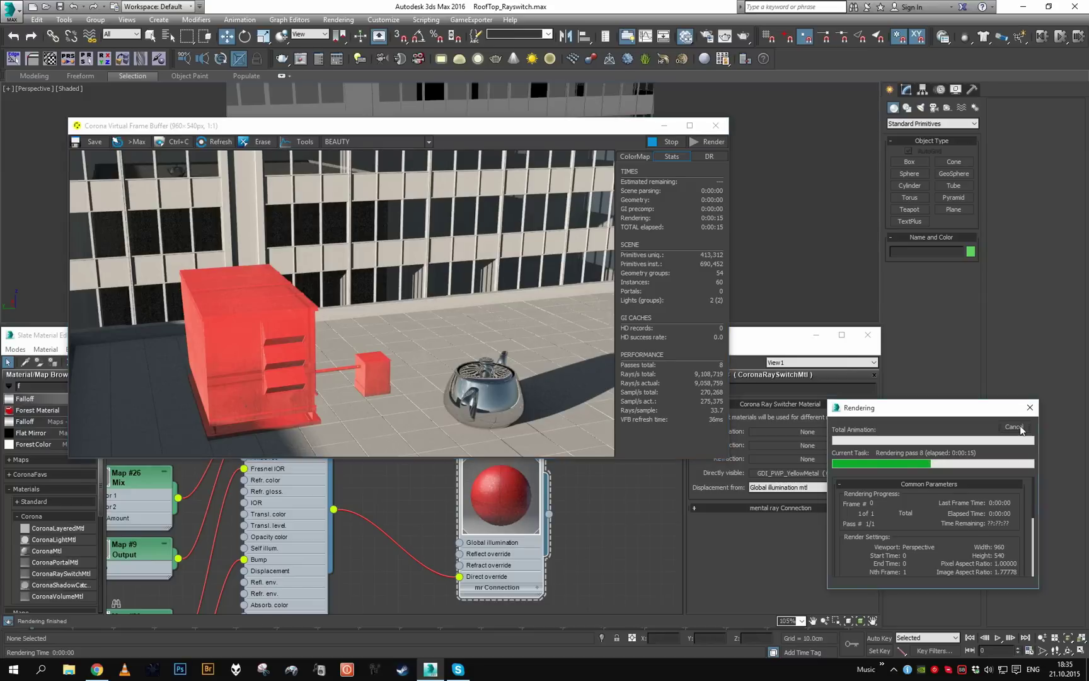
{"action": "left_click", "coordinate": [1015, 428]}
Assign the red CoronaMtl directly to the rooftop unit and delete the CoronaRaySwitchMtl from the material graph.
{"action": "left_click", "coordinate": [357, 247]}
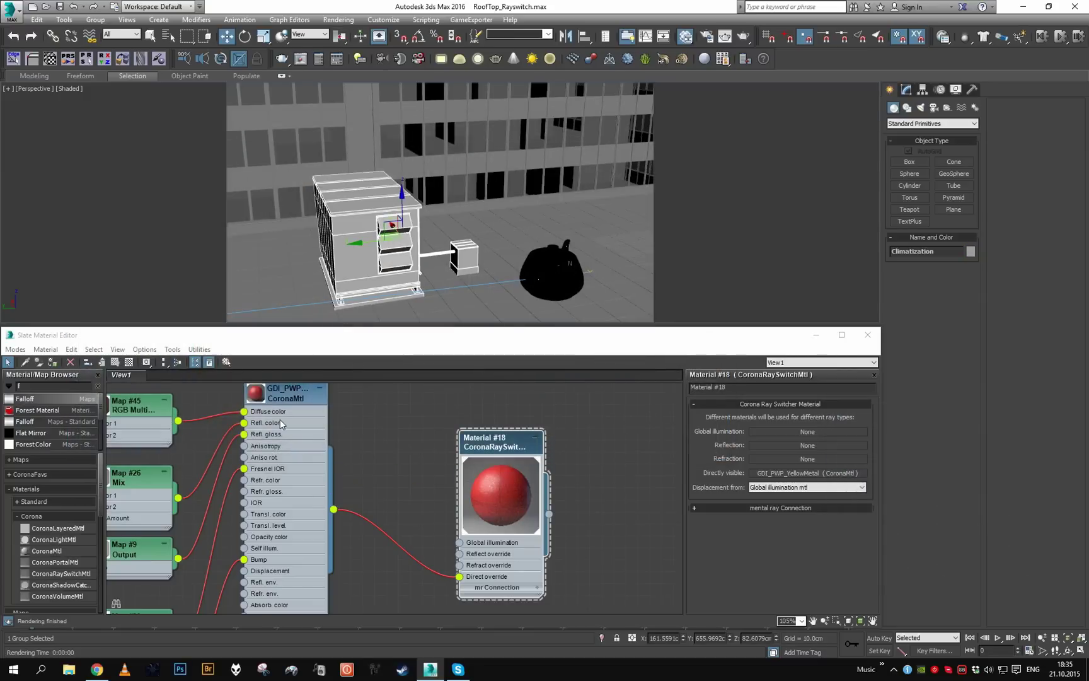
{"action": "left_click", "coordinate": [280, 420]}
{"action": "key", "text": "a"}
{"action": "left_click", "coordinate": [517, 562]}
{"action": "key", "text": "Delete"}
Add a CoronaRaySwitch map to the empty area above the rooftop unit's map network.
{"action": "scroll", "coordinate": [532, 512], "scroll_direction": "down", "scroll_amount": 10}
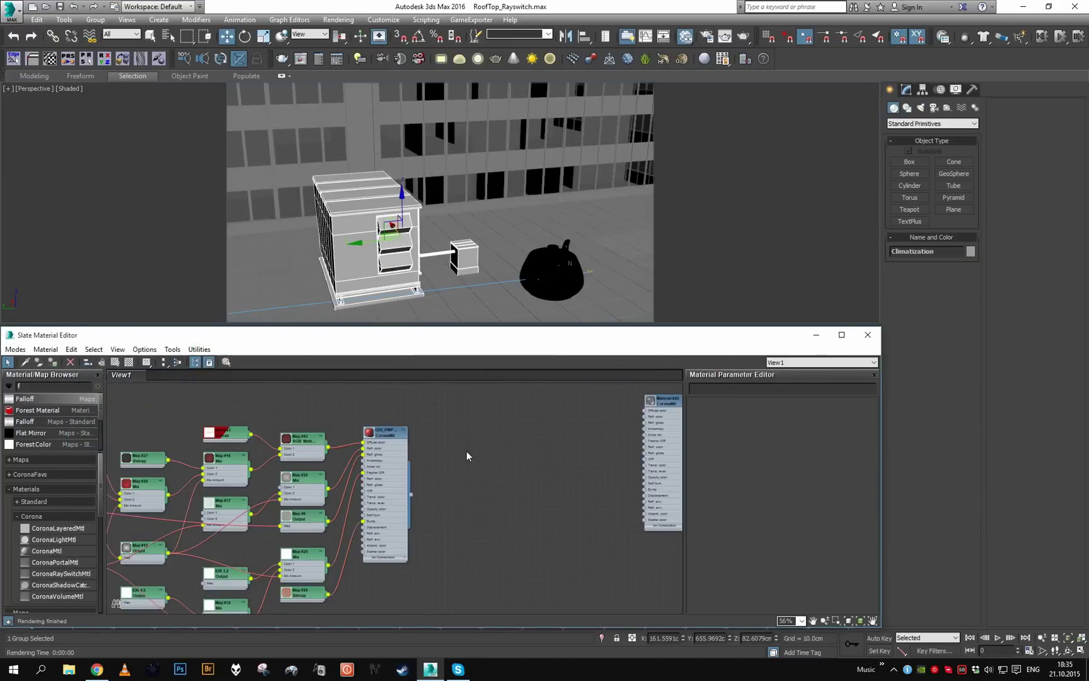
{"action": "scroll", "coordinate": [382, 449], "scroll_direction": "up", "scroll_amount": 6}
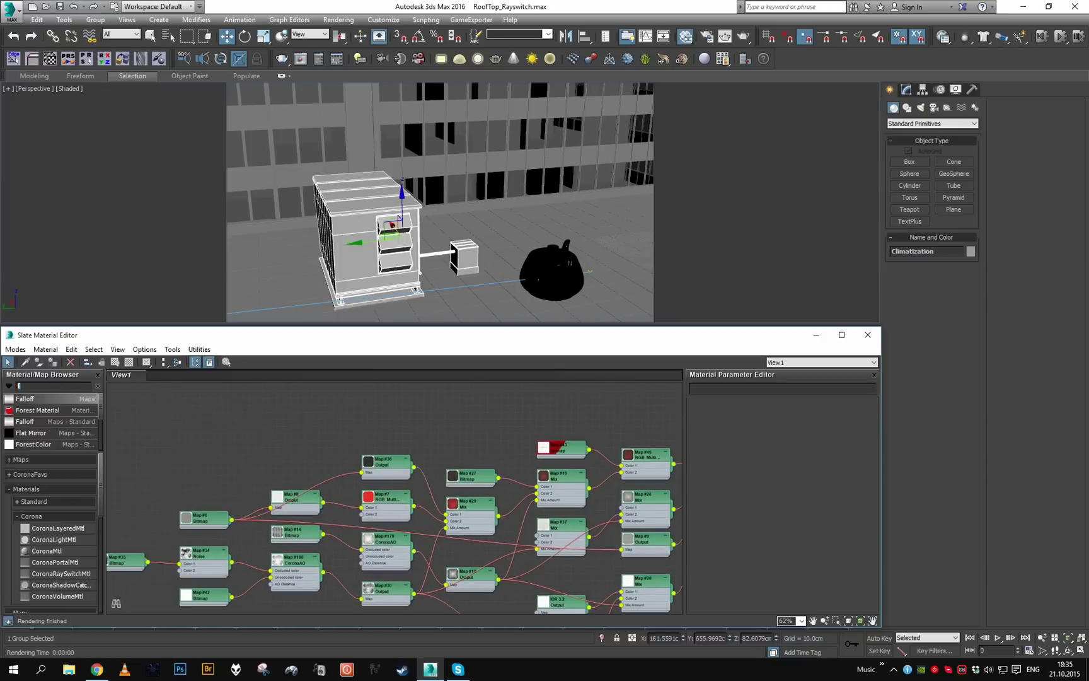
{"action": "type", "text": "coronas"}
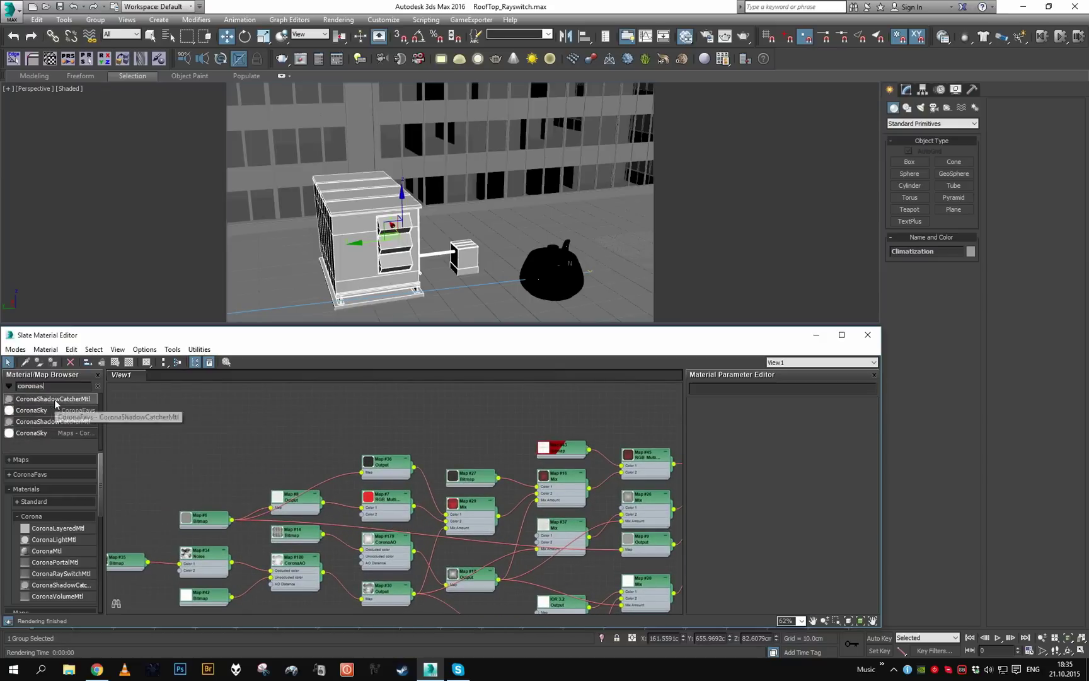
{"action": "scroll", "coordinate": [65, 606], "scroll_direction": "down", "scroll_amount": 8}
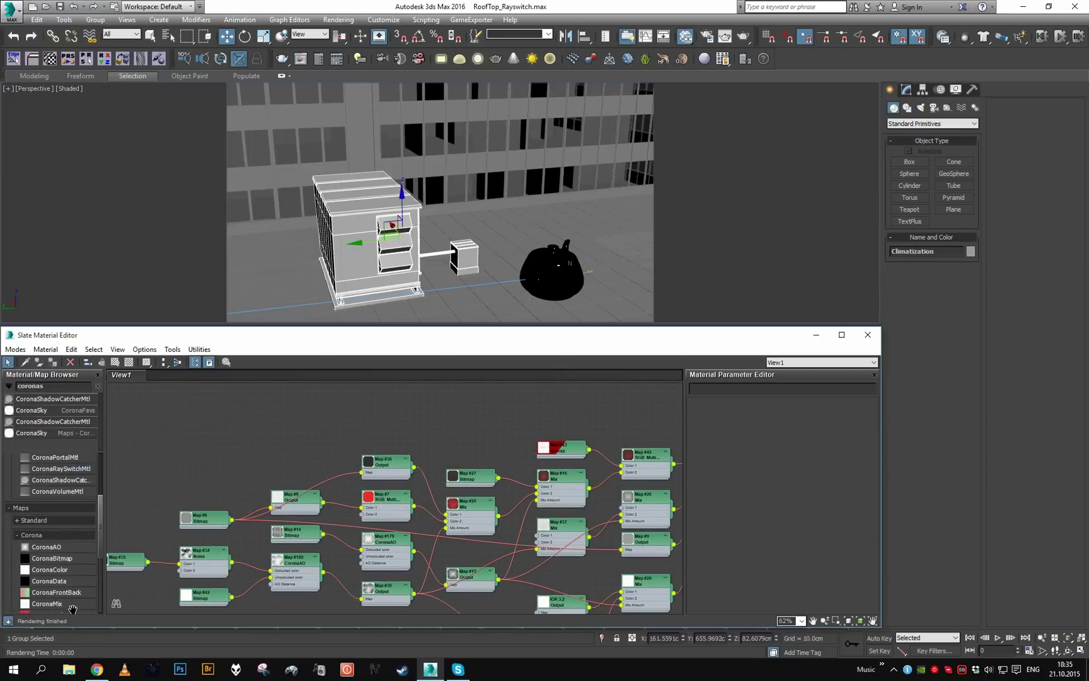
{"action": "left_click_drag", "start_coordinate": [56, 570], "coordinate": [261, 437]}
{"action": "scroll", "coordinate": [282, 431], "scroll_direction": "up", "scroll_amount": 3}
{"action": "middle_click_drag", "start_coordinate": [324, 454], "coordinate": [262, 456]}
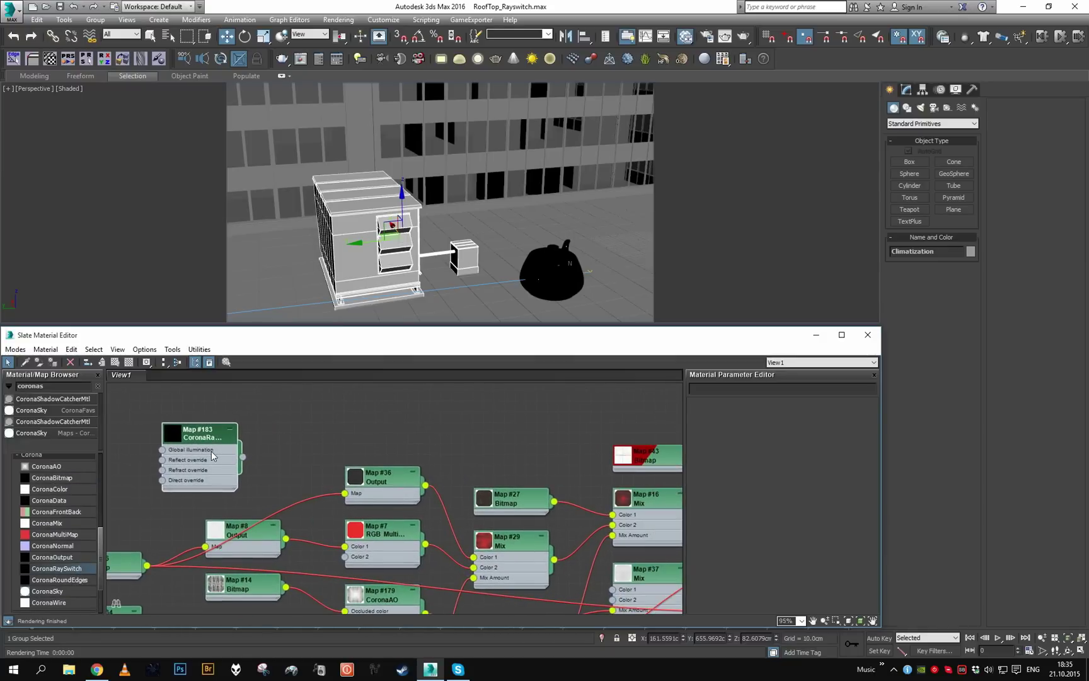
Connect the CoronaRaySwitch map to Color 2 of the red RGB Multiply map and set its direct visibility color to green.
{"action": "double_click", "coordinate": [211, 452]}
{"action": "left_click_drag", "start_coordinate": [243, 458], "coordinate": [345, 557]}
{"action": "middle_click_drag", "start_coordinate": [293, 439], "coordinate": [360, 461]}
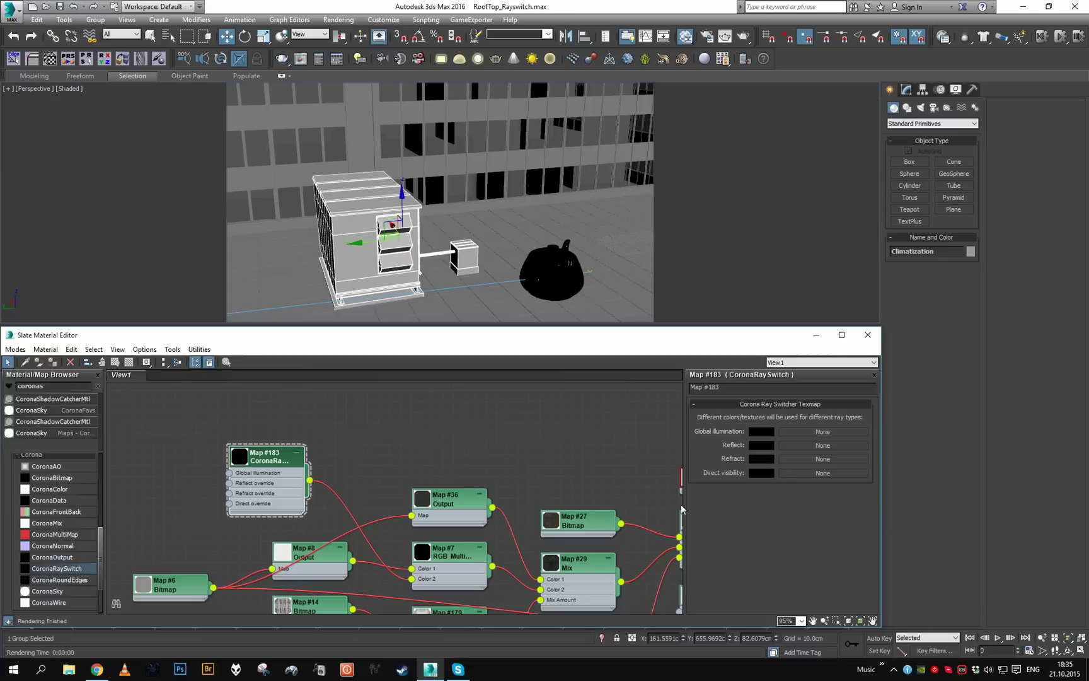
{"action": "left_click", "coordinate": [761, 473]}
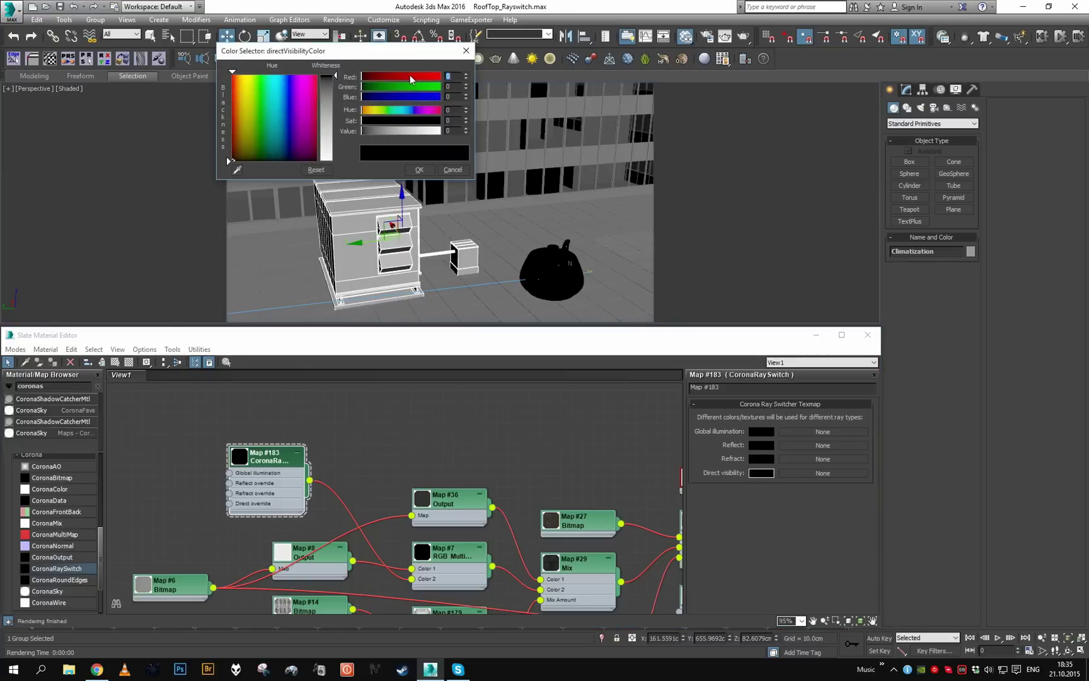
{"action": "left_click", "coordinate": [428, 86]}
{"action": "left_click", "coordinate": [424, 169]}
Add a Checker map with U and V tiling of 10 and feed it into the ray switch's Global illumination, Reflect and Refract overrides.
{"action": "middle_click_drag", "start_coordinate": [313, 451], "coordinate": [468, 437]}
{"action": "scroll", "coordinate": [467, 437], "scroll_direction": "up", "scroll_amount": 1}
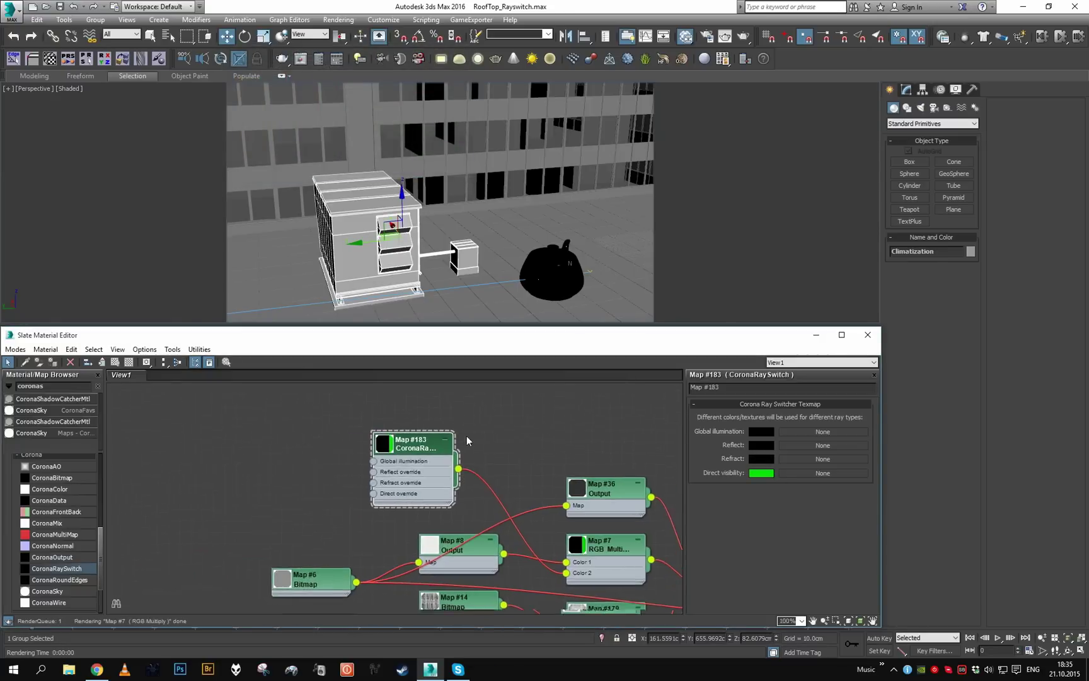
{"action": "scroll", "coordinate": [467, 441], "scroll_direction": "up", "scroll_amount": 1}
{"action": "type", "text": "c"}
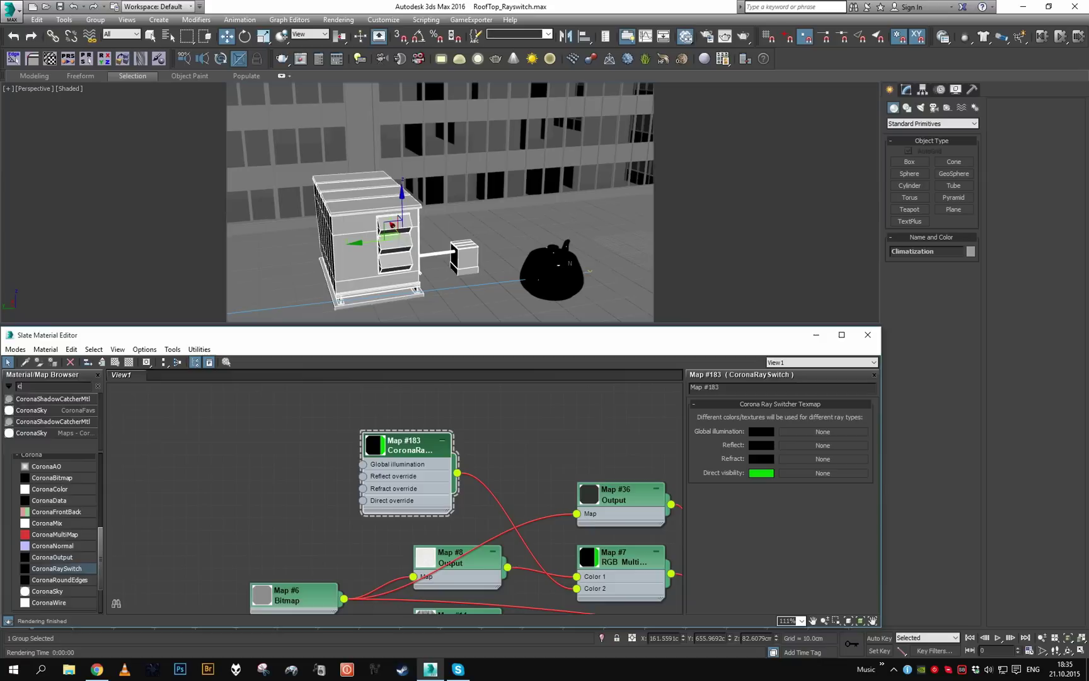
{"action": "type", "text": "he"}
{"action": "left_click_drag", "start_coordinate": [44, 399], "coordinate": [167, 413]}
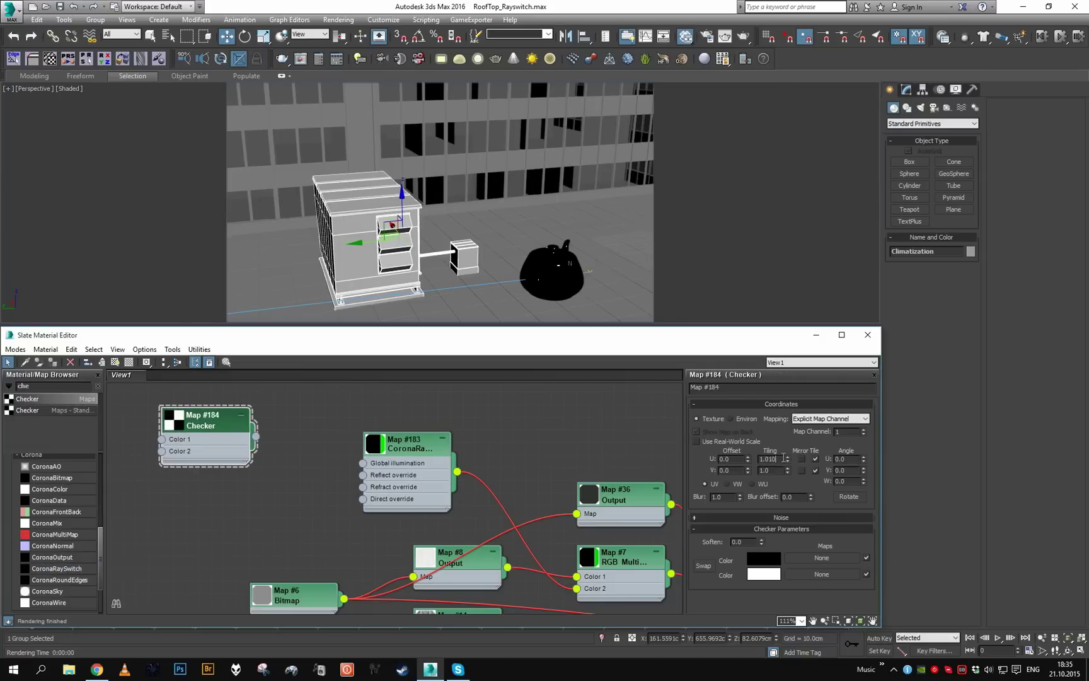
{"action": "double_click", "coordinate": [776, 470]}
{"action": "type", "text": "10"}
{"action": "key", "text": "Return"}
{"action": "left_click_drag", "start_coordinate": [315, 452], "coordinate": [363, 475]}
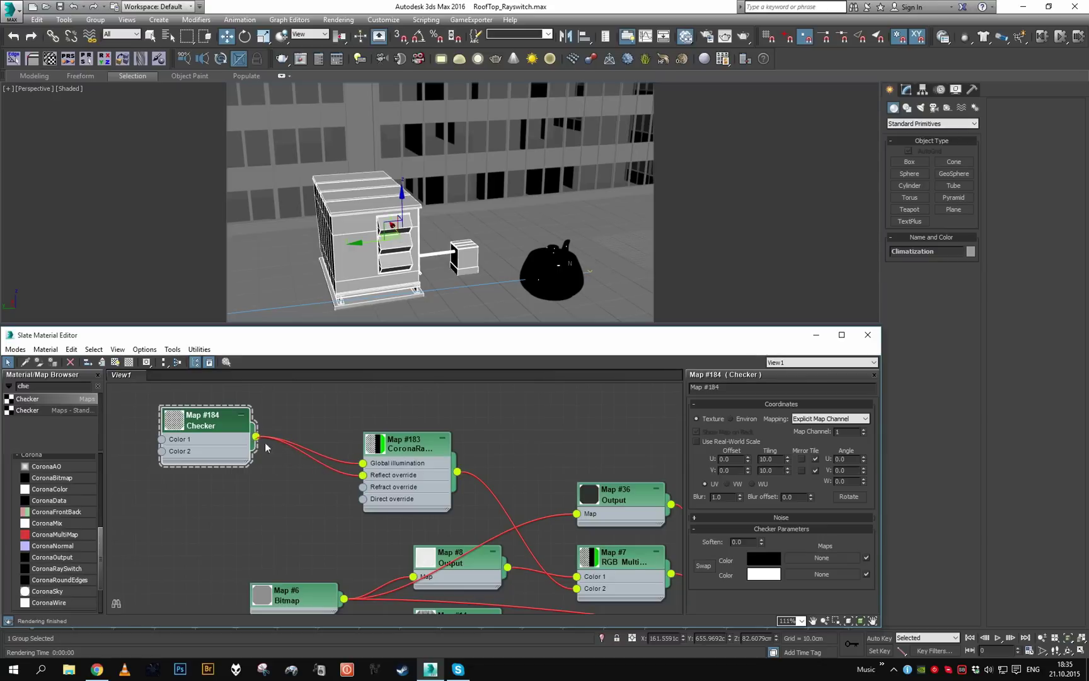
{"action": "left_click_drag", "start_coordinate": [255, 437], "coordinate": [364, 486]}
Bring the hidden glass box back into the scene.
{"action": "scroll", "coordinate": [494, 280], "scroll_direction": "down", "scroll_amount": 3}
{"action": "middle_click_drag", "start_coordinate": [494, 280], "coordinate": [513, 275], "text": "alt"}
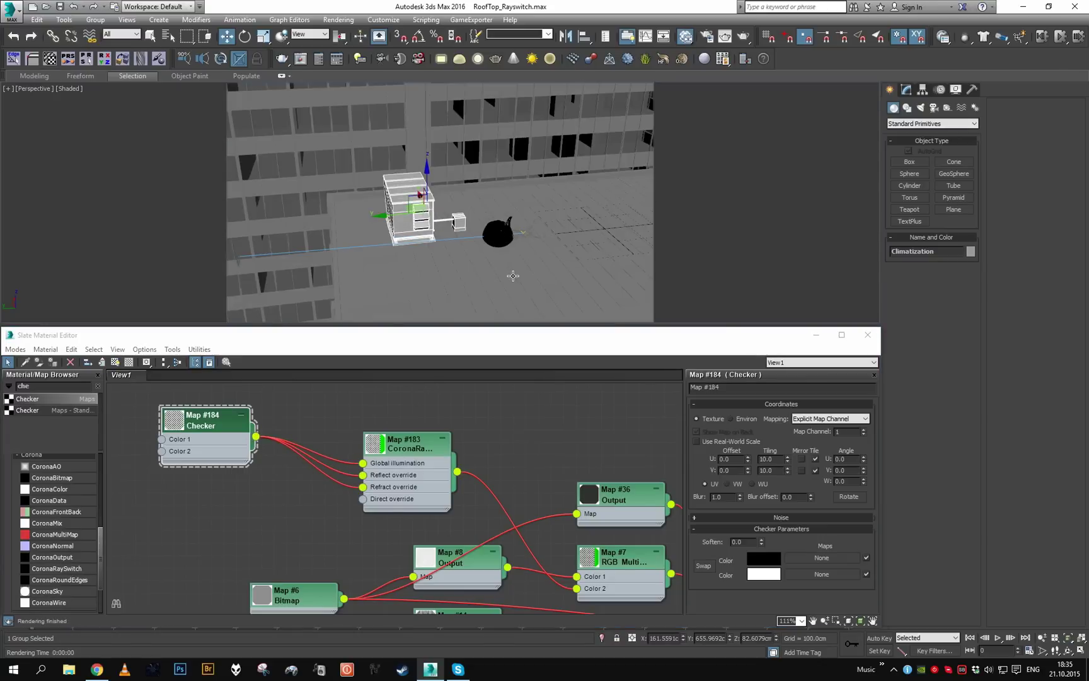
{"action": "key", "text": "shift+h"}
{"action": "double_click", "coordinate": [82, 76]}
Render the rooftop unit partly covered by the glass box, then stop the render and close the frame buffer.
{"action": "scroll", "coordinate": [571, 241], "scroll_direction": "up", "scroll_amount": 4}
{"action": "middle_click_drag", "start_coordinate": [572, 240], "coordinate": [504, 199], "text": "alt"}
{"action": "key", "text": "shift+q"}
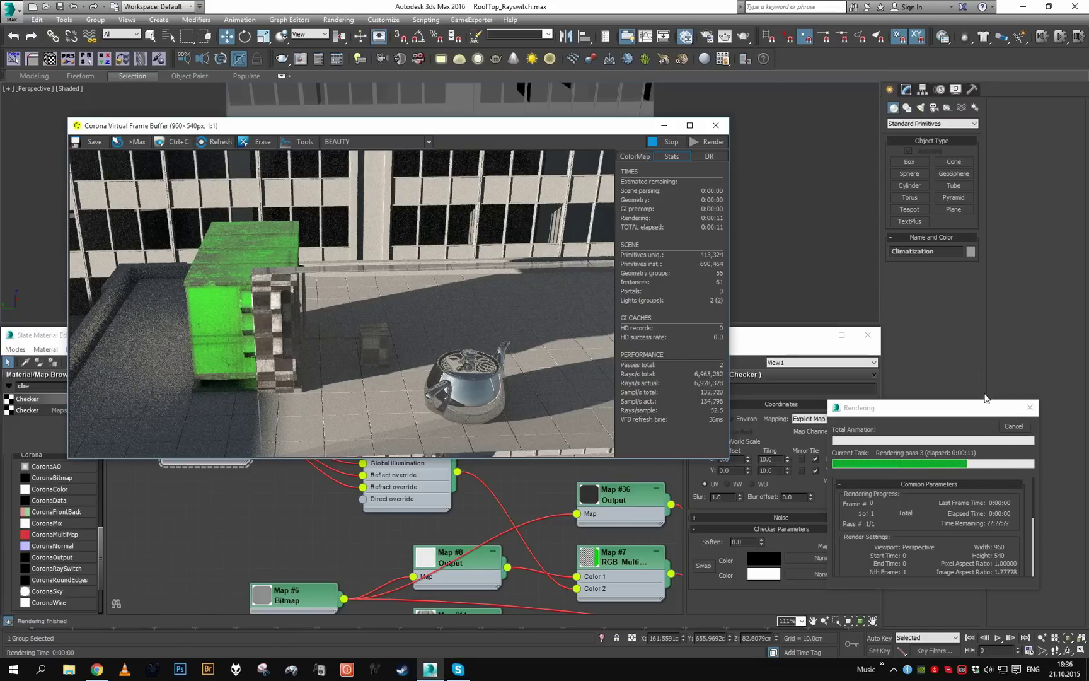
{"action": "left_click", "coordinate": [1011, 430]}
{"action": "left_click", "coordinate": [715, 125]}
Render a close-up of the teapot to view the unit's reflection, then stop the render and close the frame buffer.
{"action": "middle_click_drag", "start_coordinate": [344, 183], "coordinate": [450, 205], "text": "alt"}
{"action": "key", "text": "q"}
{"action": "left_click", "coordinate": [405, 220]}
{"action": "scroll", "coordinate": [435, 197], "scroll_direction": "up", "scroll_amount": 9}
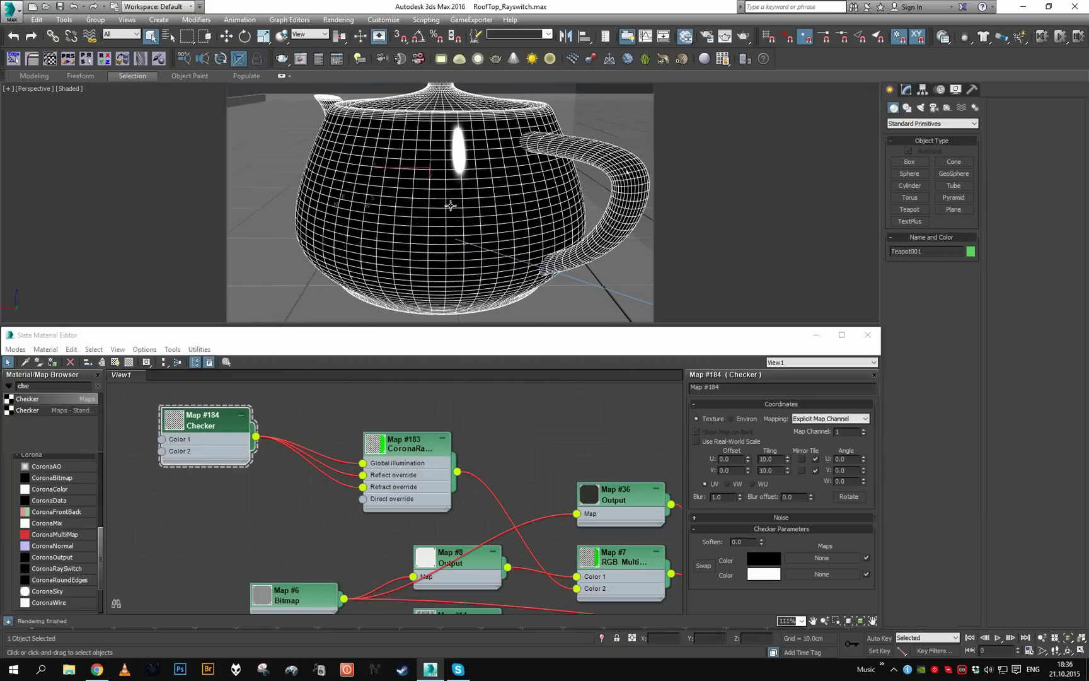
{"action": "key", "text": "shift+q"}
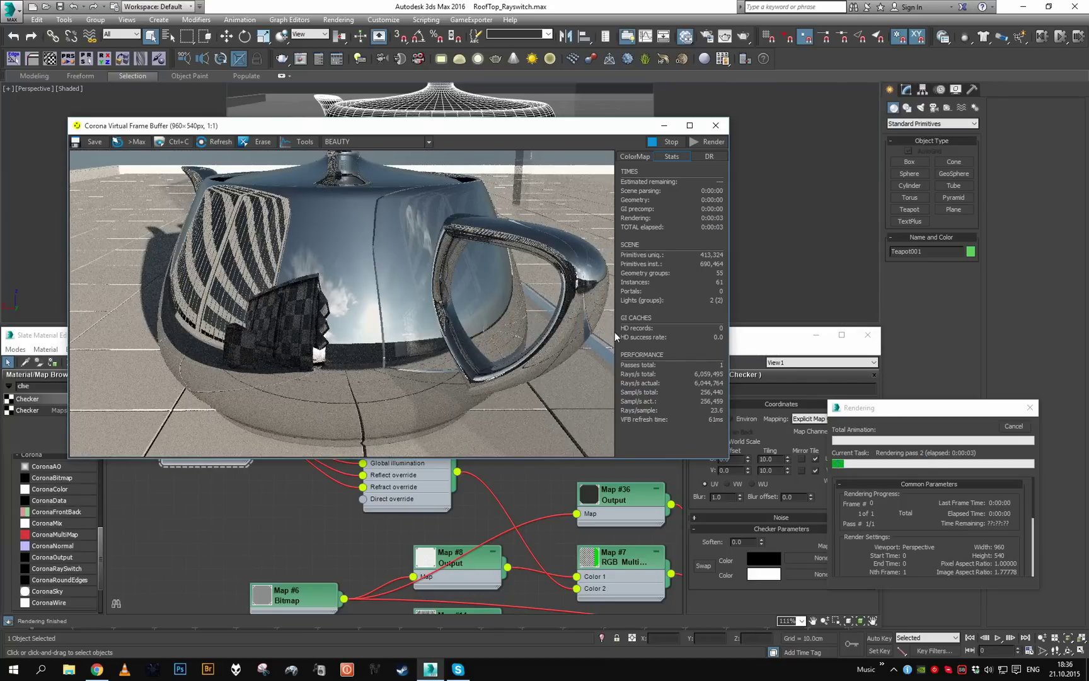
{"action": "left_click", "coordinate": [1013, 427]}
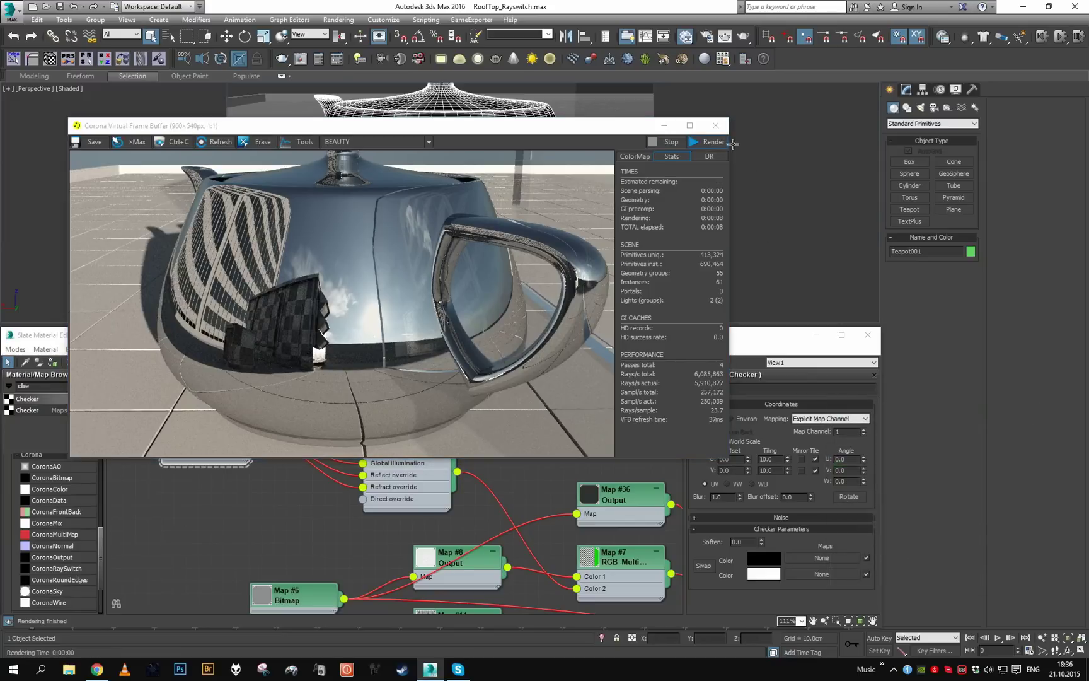
{"action": "left_click", "coordinate": [716, 125]}
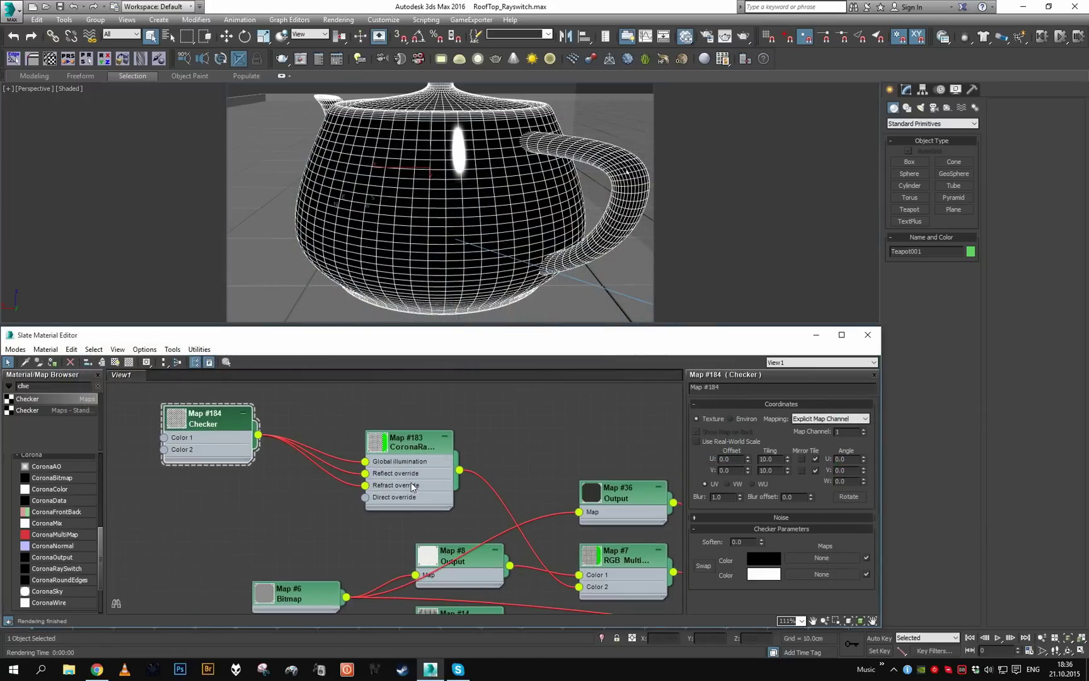
Disconnect the Checker map from the ray switch's Refract override and delete the Checker and CoronaRaySwitch maps.
{"action": "scroll", "coordinate": [365, 489], "scroll_direction": "up", "scroll_amount": 1}
{"action": "left_click_drag", "start_coordinate": [365, 486], "coordinate": [315, 485]}
{"action": "scroll", "coordinate": [285, 438], "scroll_direction": "down", "scroll_amount": 5}
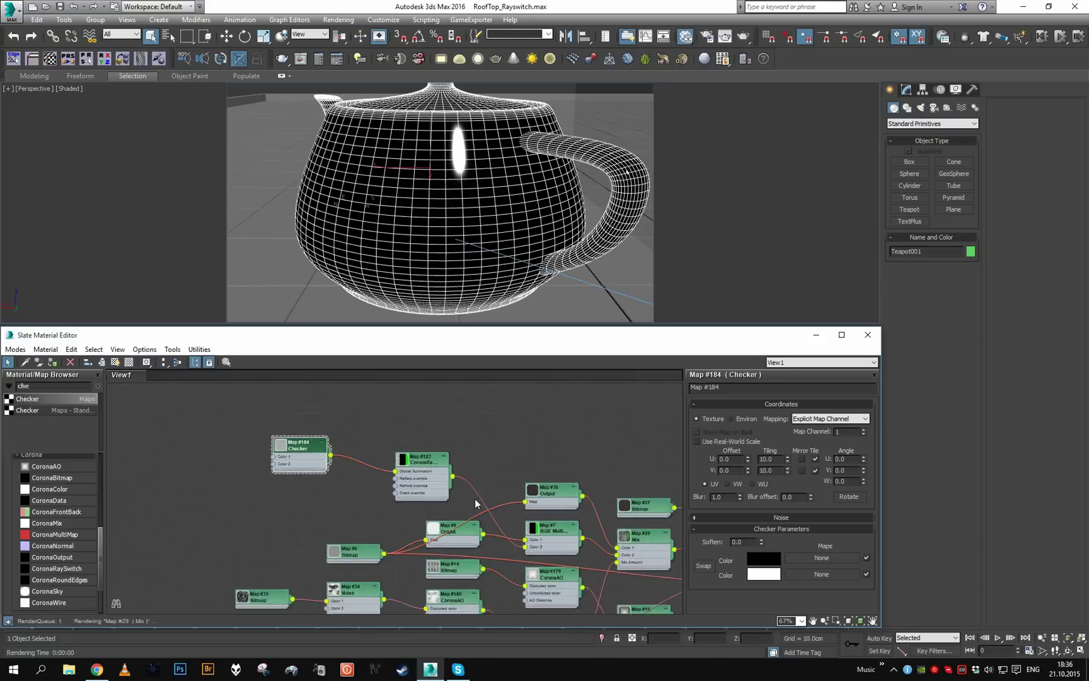
{"action": "left_click_drag", "start_coordinate": [178, 425], "coordinate": [340, 504]}
{"action": "key", "text": "Delete"}
{"action": "scroll", "coordinate": [364, 482], "scroll_direction": "down", "scroll_amount": 5}
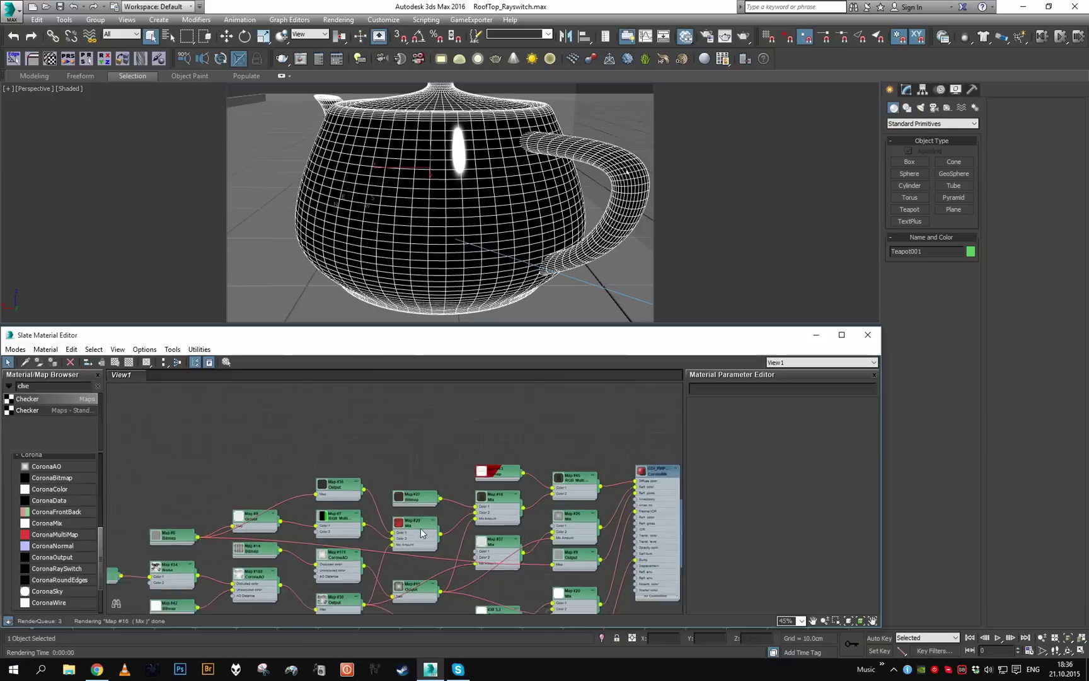
Add a CoronaRaySwitchMtl and connect the red CoronaMtl to its Global illumination and Direct override inputs.
{"action": "scroll", "coordinate": [93, 496], "scroll_direction": "up", "scroll_amount": 1}
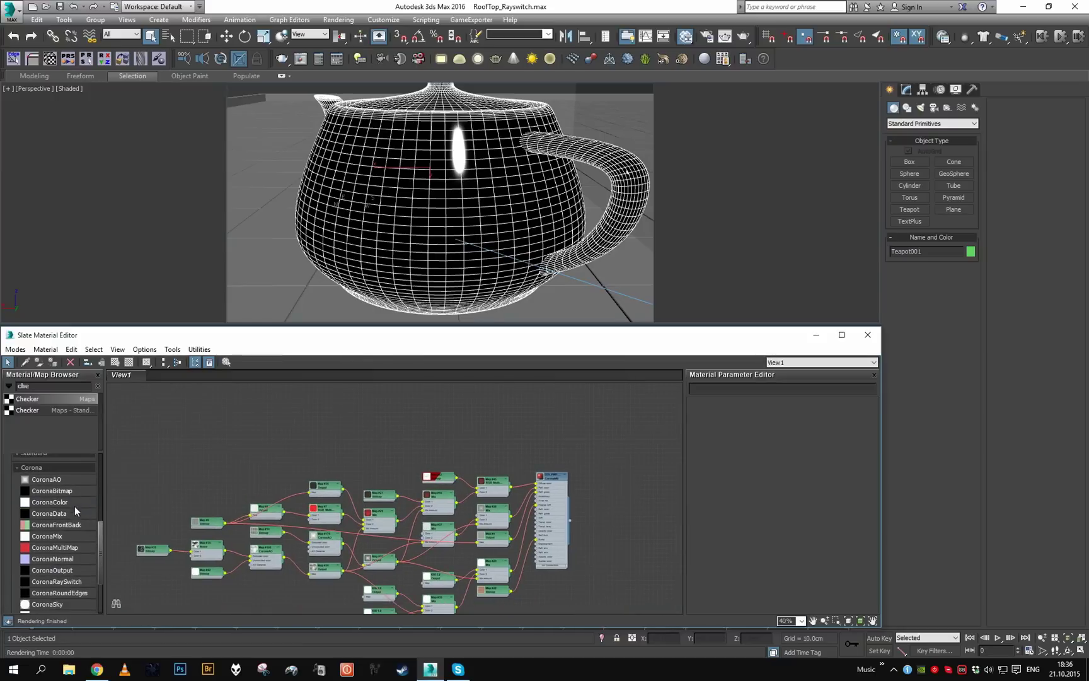
{"action": "scroll", "coordinate": [88, 527], "scroll_direction": "up", "scroll_amount": 4}
{"action": "left_click_drag", "start_coordinate": [81, 537], "coordinate": [625, 503]}
{"action": "middle_click_drag", "start_coordinate": [562, 514], "coordinate": [397, 523]}
{"action": "scroll", "coordinate": [392, 477], "scroll_direction": "up", "scroll_amount": 5}
{"action": "left_click", "coordinate": [391, 478]}
{"action": "key", "text": "Delete"}
{"action": "scroll", "coordinate": [401, 506], "scroll_direction": "up", "scroll_amount": 3}
{"action": "scroll", "coordinate": [398, 520], "scroll_direction": "up", "scroll_amount": 2}
{"action": "left_click_drag", "start_coordinate": [377, 506], "coordinate": [480, 481]}
{"action": "left_click_drag", "start_coordinate": [476, 523], "coordinate": [480, 515]}
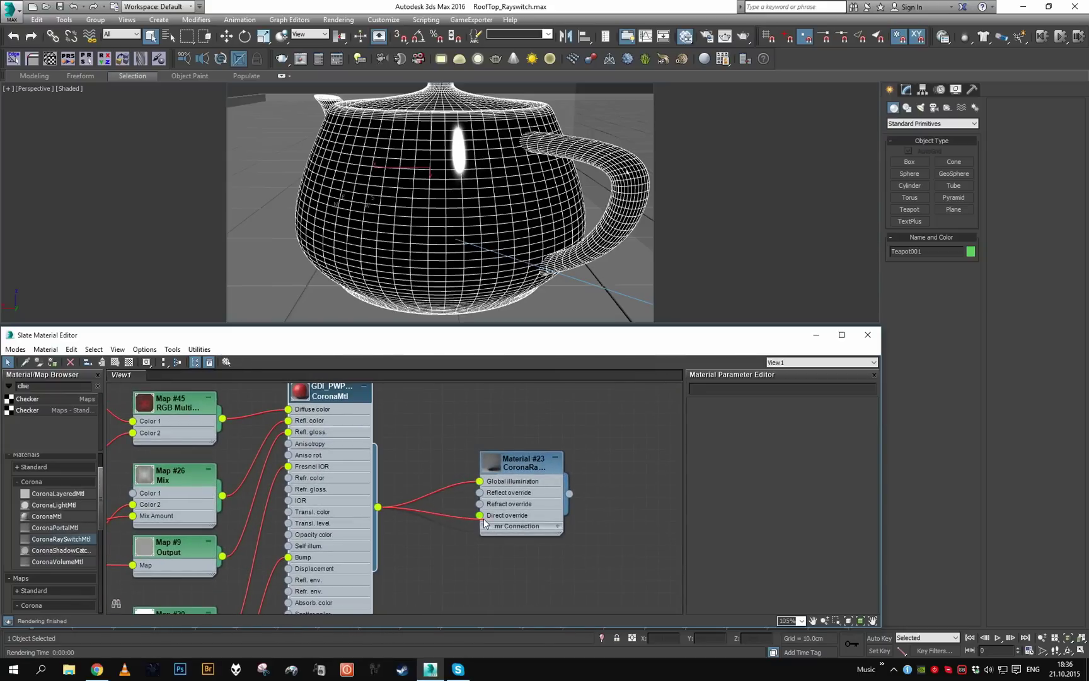
Assign the new CoronaRaySwitchMtl to the rooftop unit.
{"action": "scroll", "coordinate": [479, 257], "scroll_direction": "down", "scroll_amount": 6}
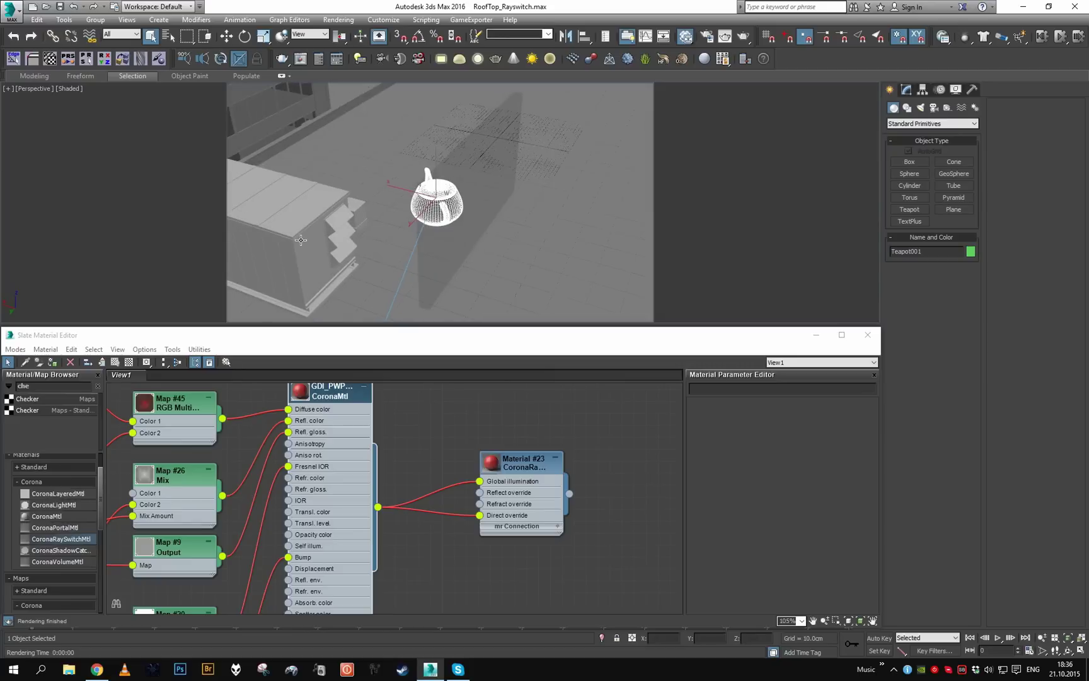
{"action": "left_click", "coordinate": [301, 240]}
{"action": "left_click", "coordinate": [509, 459]}
Render the unit, glass box and teapot from above, then stop the render and close the frame buffer.
{"action": "mouse_move", "coordinate": [505, 255]}
{"action": "middle_mouse_down", "text": "alt"}
{"action": "mouse_move", "coordinate": [573, 299]}
{"action": "mouse_move", "coordinate": [519, 265]}
{"action": "middle_mouse_up", "text": "alt"}
{"action": "key", "text": "shift+q"}
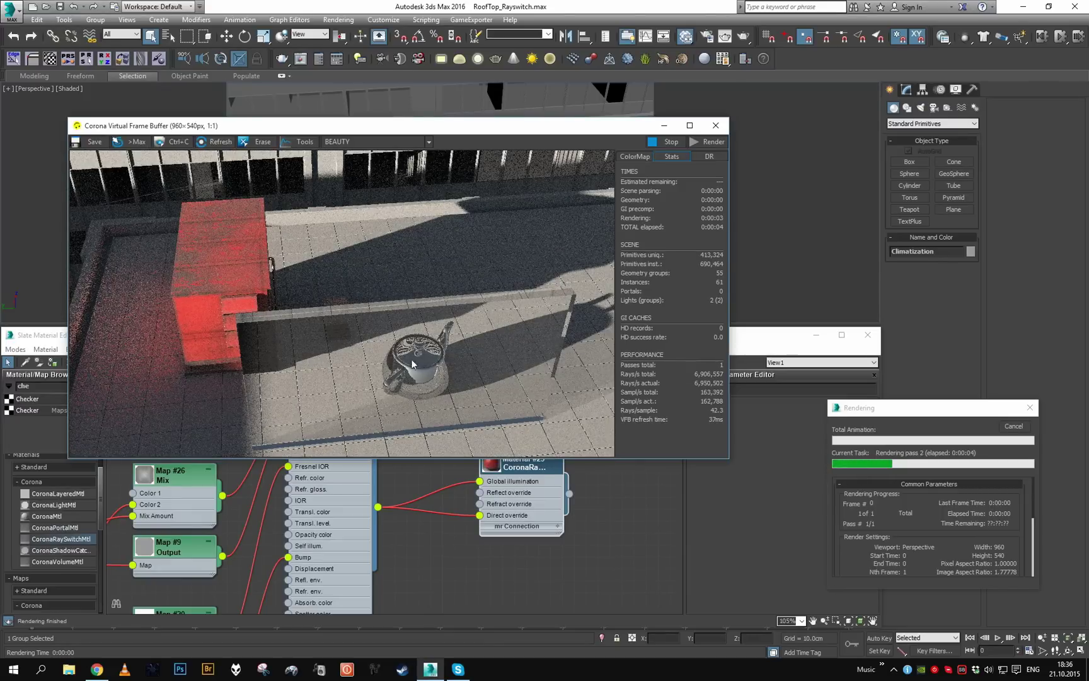
{"action": "left_click", "coordinate": [996, 429]}
{"action": "left_click", "coordinate": [716, 126]}
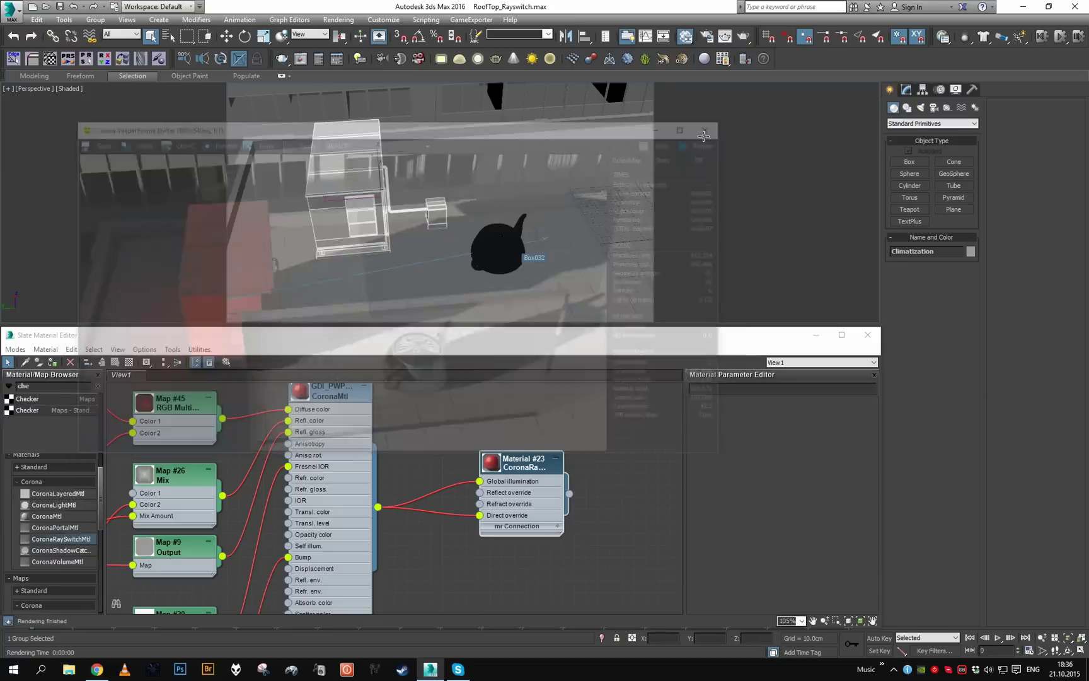
Examine the complete map network and the CoronaMtl that feed the CoronaRaySwitchMtl.
{"action": "scroll", "coordinate": [561, 436], "scroll_direction": "down", "scroll_amount": 1}
{"action": "middle_click_drag", "start_coordinate": [562, 437], "coordinate": [552, 466]}
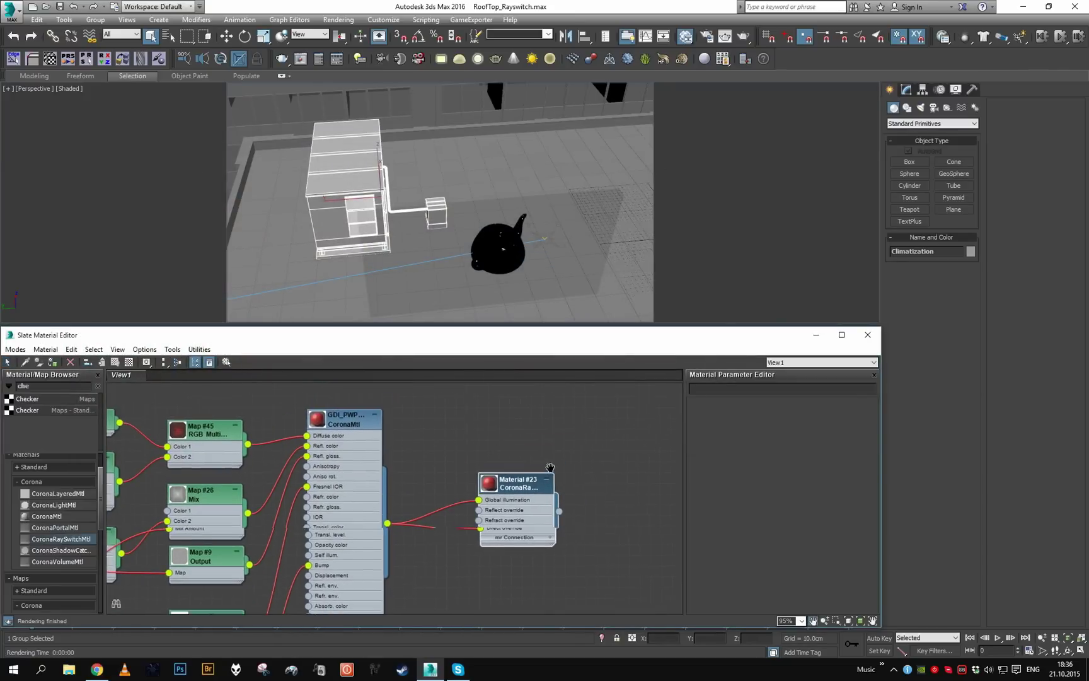
{"action": "scroll", "coordinate": [547, 465], "scroll_direction": "down", "scroll_amount": 2}
{"action": "scroll", "coordinate": [544, 462], "scroll_direction": "up", "scroll_amount": 1}
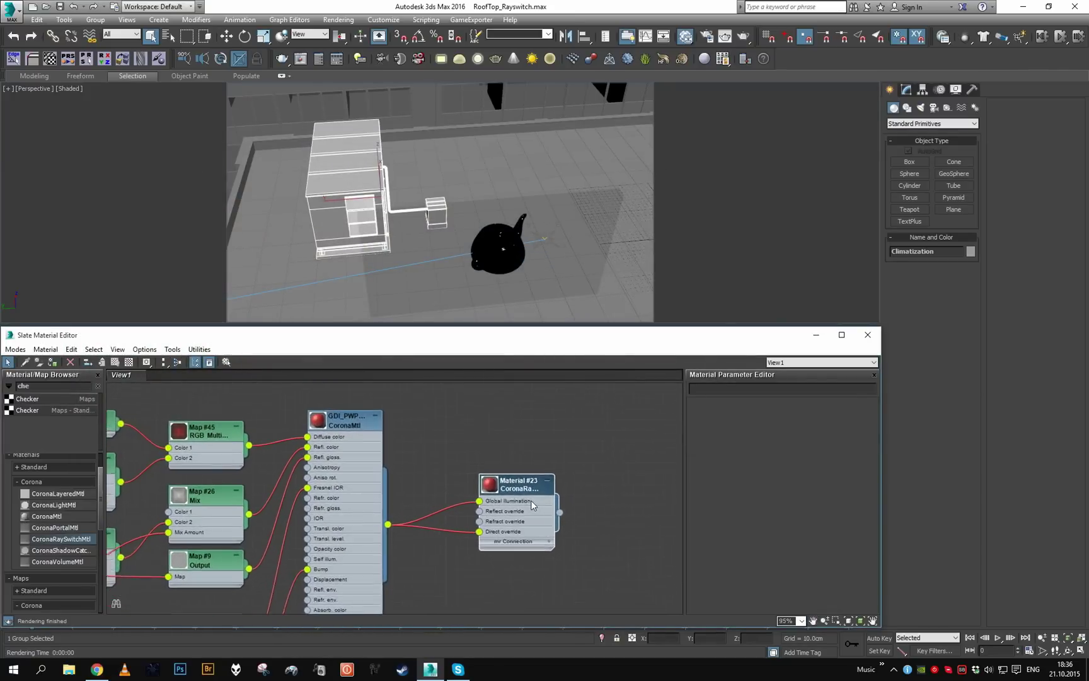
{"action": "scroll", "coordinate": [496, 498], "scroll_direction": "down", "scroll_amount": 1}
{"action": "middle_click_drag", "start_coordinate": [496, 498], "coordinate": [621, 512]}
{"action": "scroll", "coordinate": [554, 497], "scroll_direction": "down", "scroll_amount": 2}
{"action": "scroll", "coordinate": [557, 498], "scroll_direction": "up", "scroll_amount": 2}
{"action": "scroll", "coordinate": [620, 512], "scroll_direction": "up", "scroll_amount": 1}
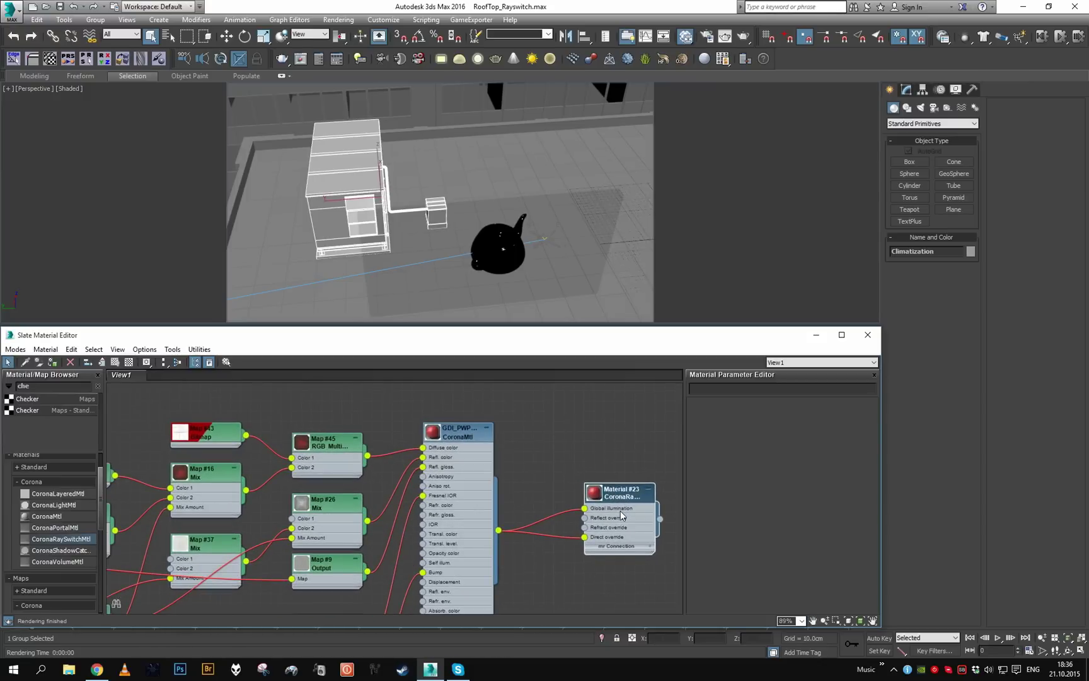
{"action": "scroll", "coordinate": [621, 511], "scroll_direction": "down", "scroll_amount": 2}
{"action": "scroll", "coordinate": [621, 504], "scroll_direction": "down", "scroll_amount": 2}
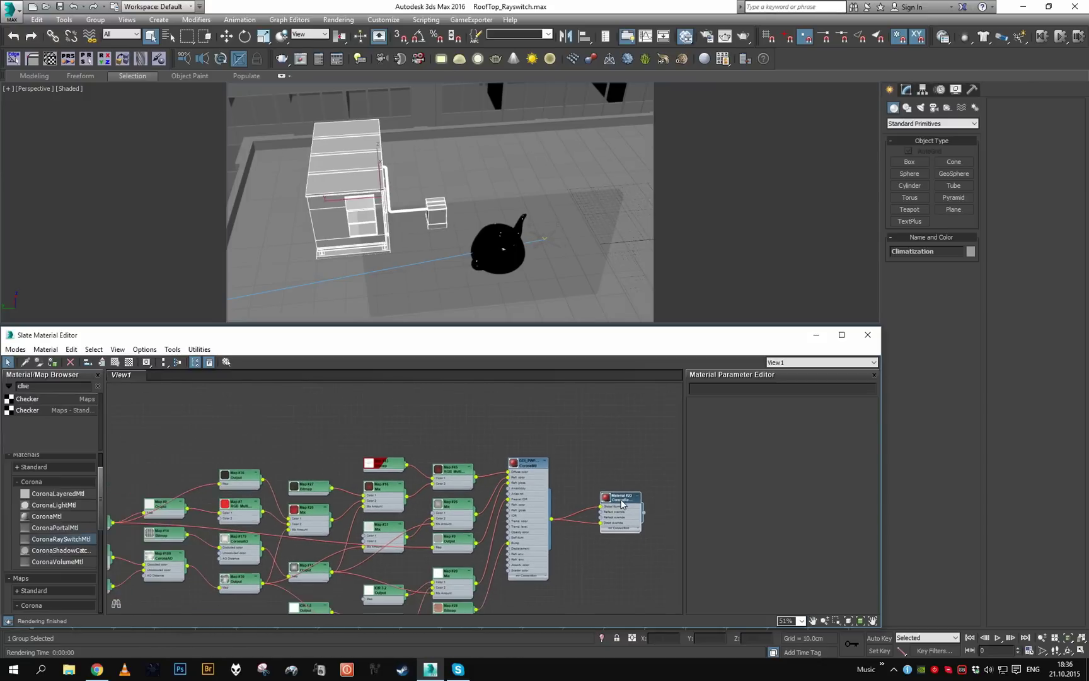
{"action": "mouse_move", "coordinate": [591, 498]}
{"action": "middle_mouse_down"}
{"action": "mouse_move", "coordinate": [636, 462]}
{"action": "mouse_move", "coordinate": [596, 473]}
{"action": "mouse_move", "coordinate": [601, 491]}
{"action": "middle_mouse_up"}
{"action": "scroll", "coordinate": [615, 469], "scroll_direction": "down", "scroll_amount": 1}
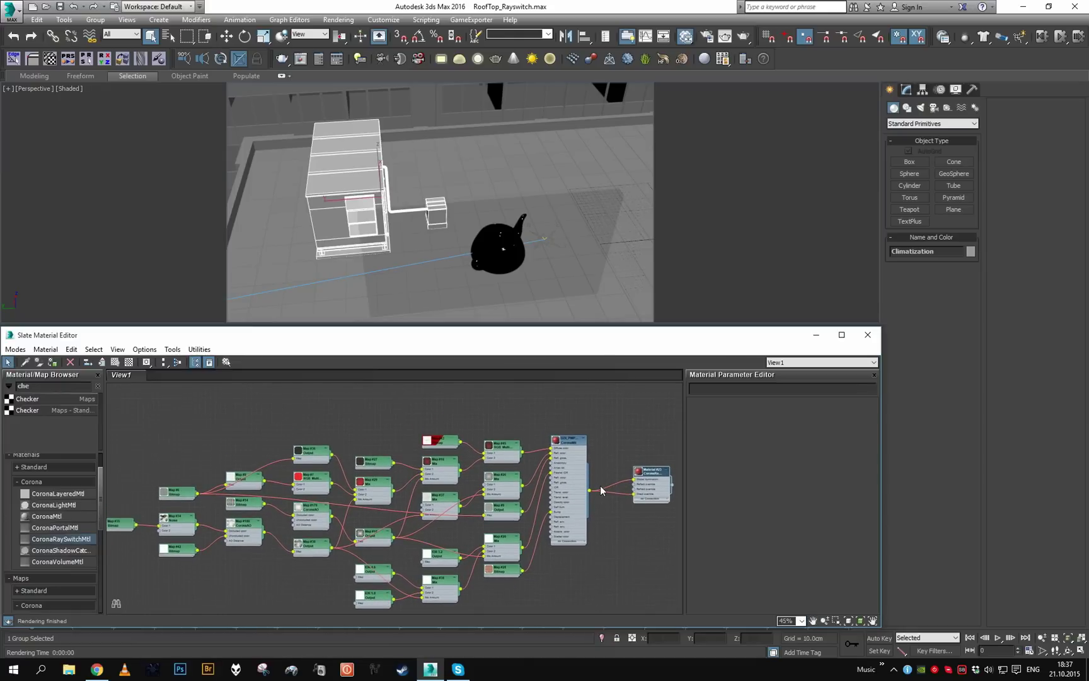
{"action": "middle_click_drag", "start_coordinate": [472, 232], "coordinate": [458, 226], "text": "alt"}
{"action": "left_click", "coordinate": [422, 229]}
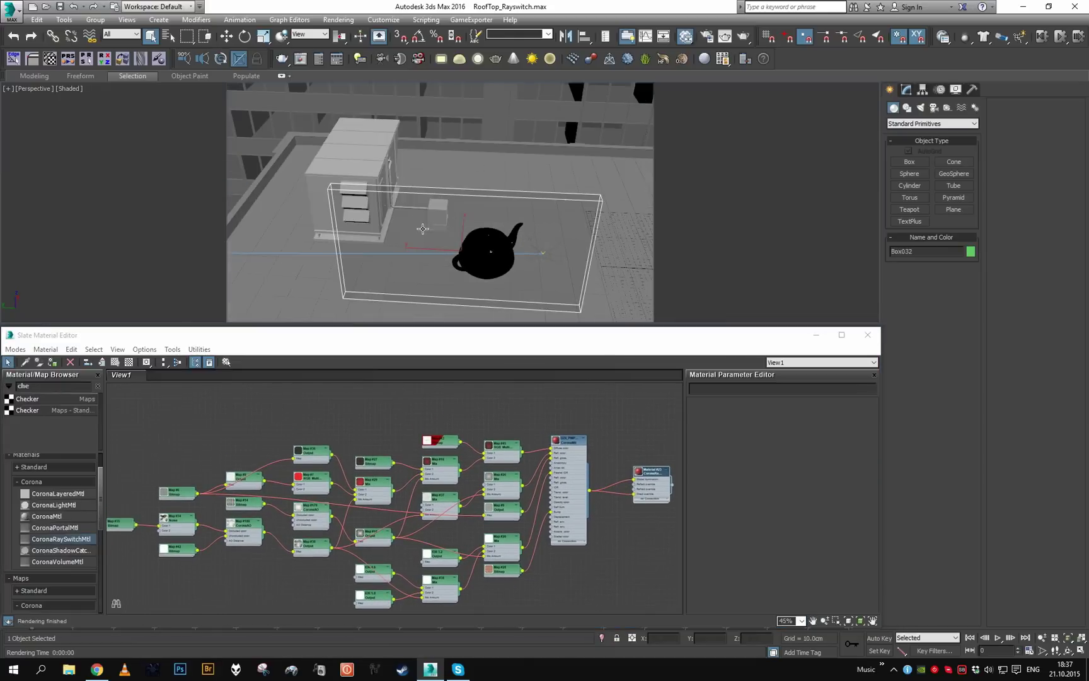
{"action": "middle_click_drag", "start_coordinate": [432, 242], "coordinate": [424, 227], "text": "alt"}
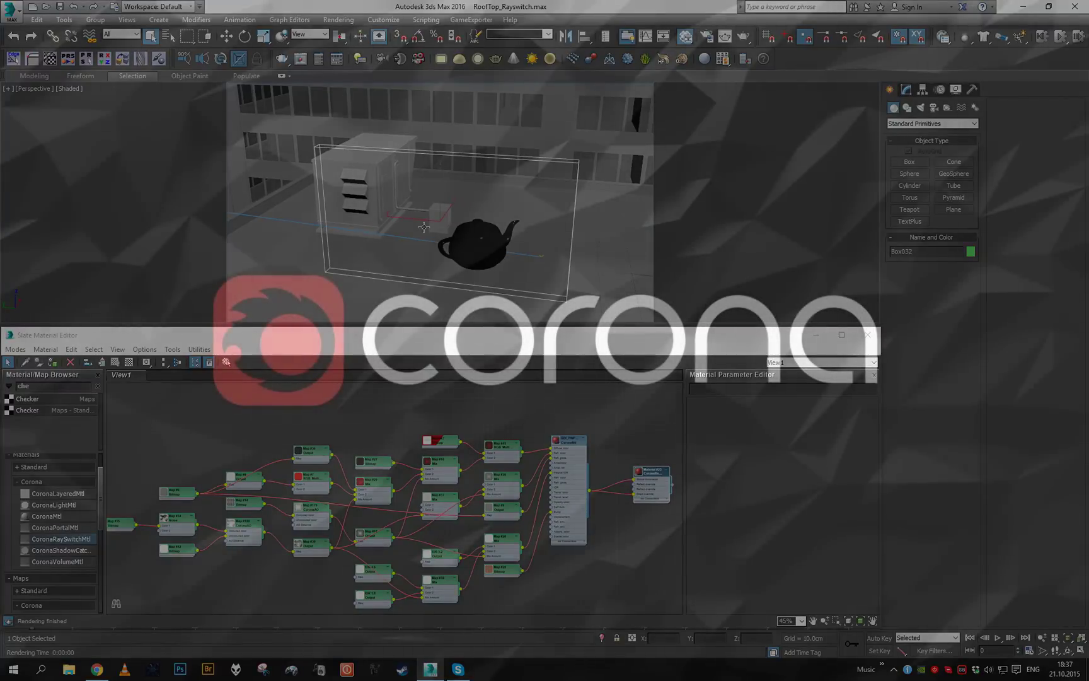